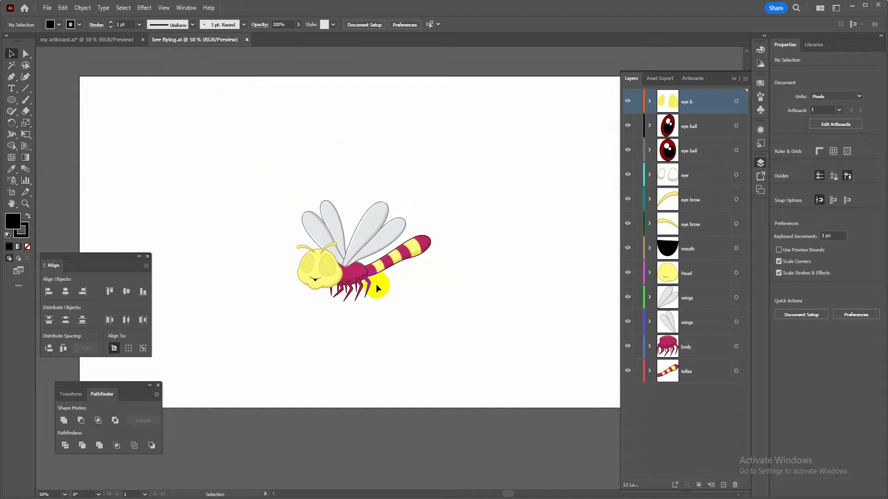
left_click(93, 40)
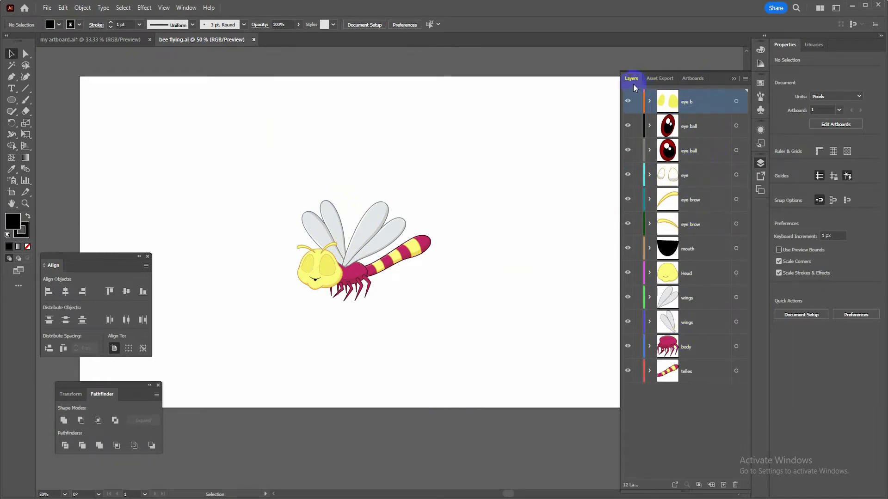
left_click(187, 8)
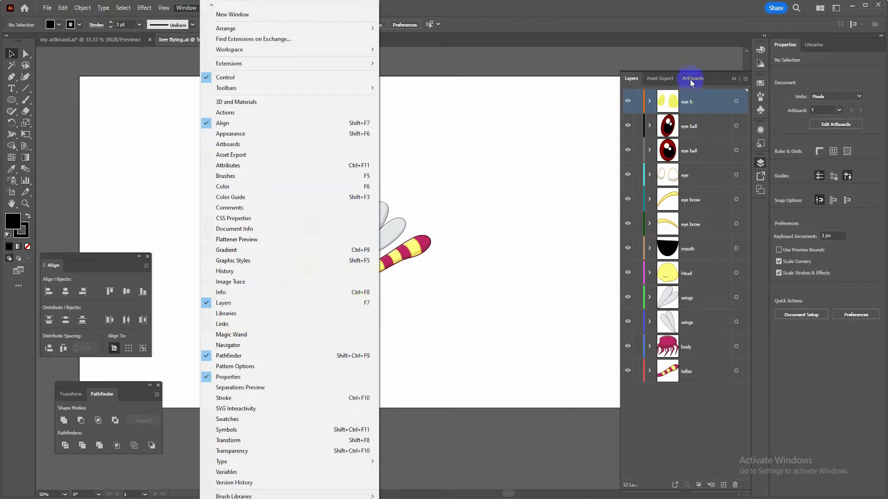
left_click(551, 452)
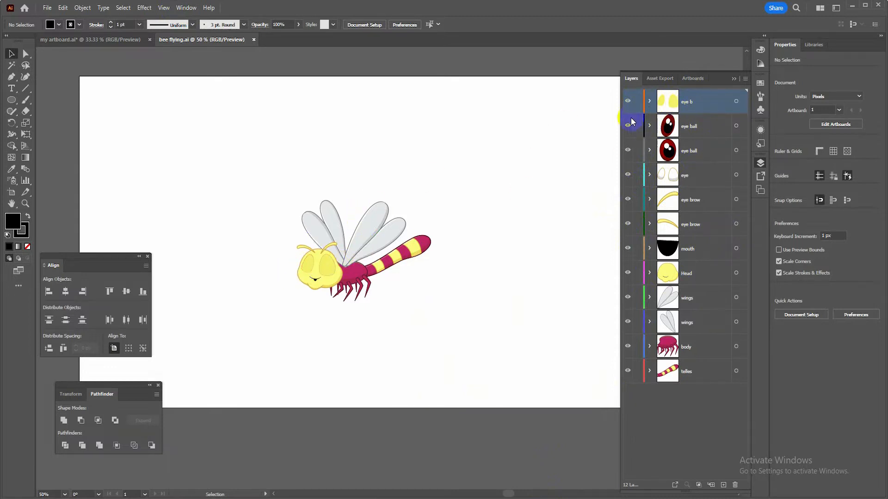
Toggle the eye b layer and the two eye ball layers off and on to check what each contains
left_click(628, 101)
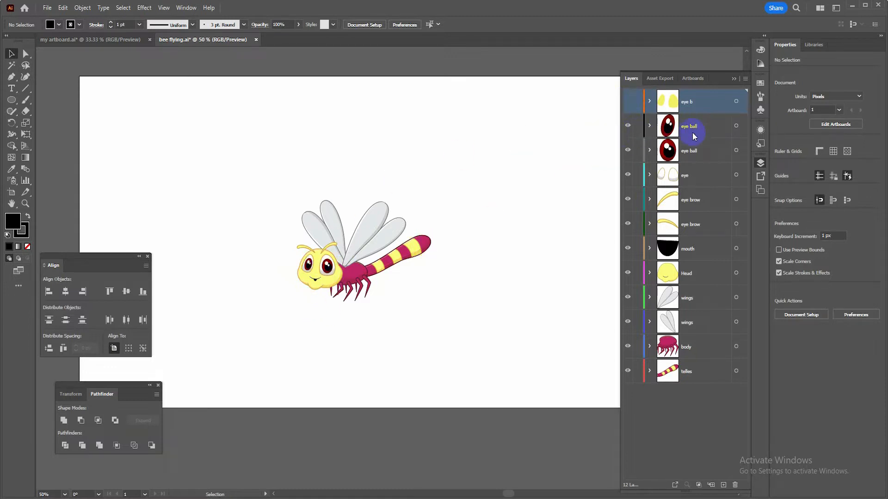
left_click(626, 128)
left_click(627, 127)
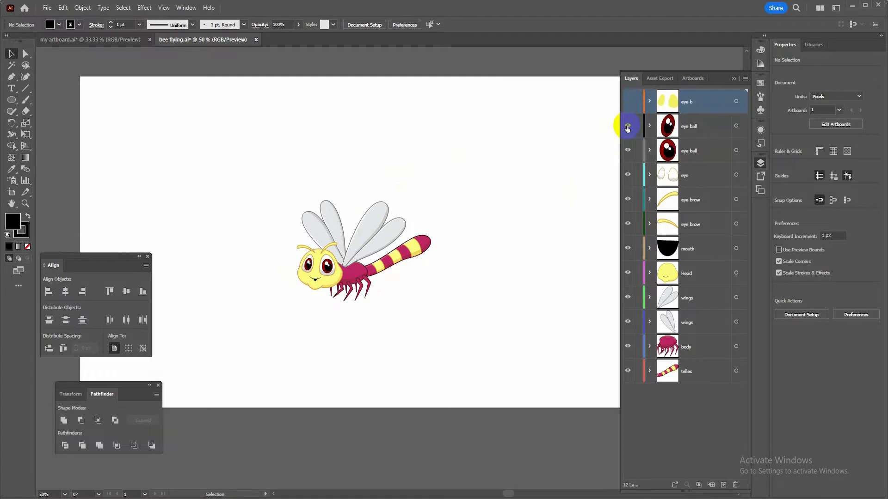
left_click(628, 150)
left_click(627, 150)
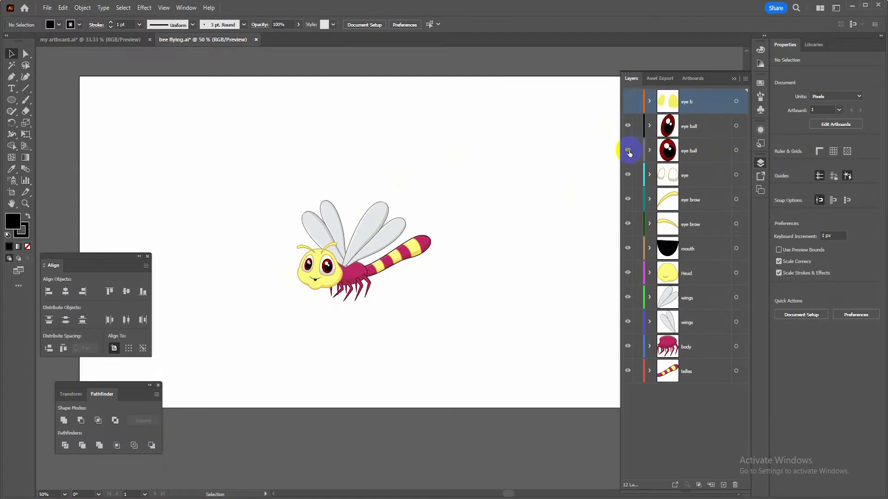
left_click(627, 101)
left_click(459, 272)
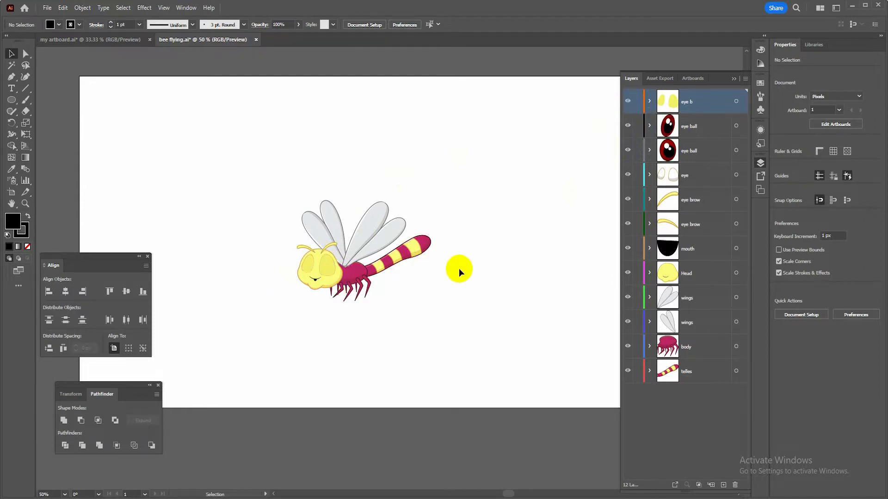
Toggle the two wings layers, the body layer and the telles layer off and on to check their artwork
left_click(671, 302)
left_click(627, 298)
left_click(628, 299)
left_click(671, 324)
left_click(628, 322)
left_click(628, 322)
left_click(709, 351)
left_click(628, 347)
left_click(628, 347)
left_click(627, 373)
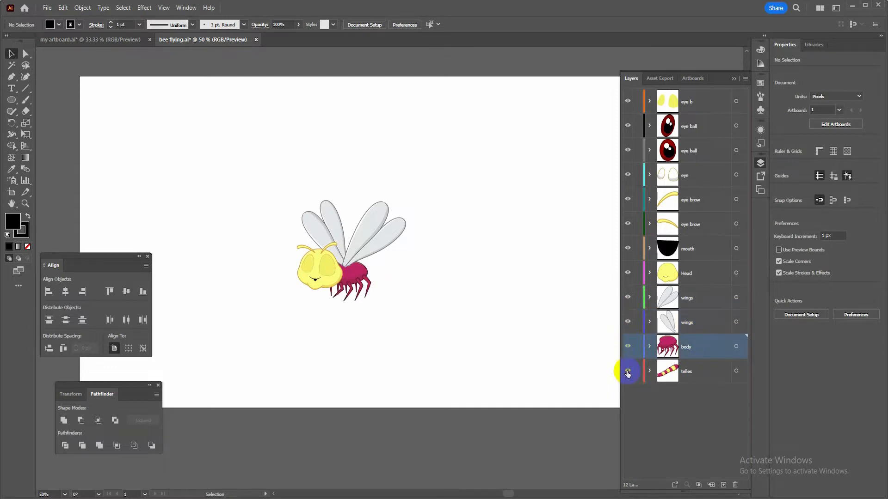
left_click(628, 372)
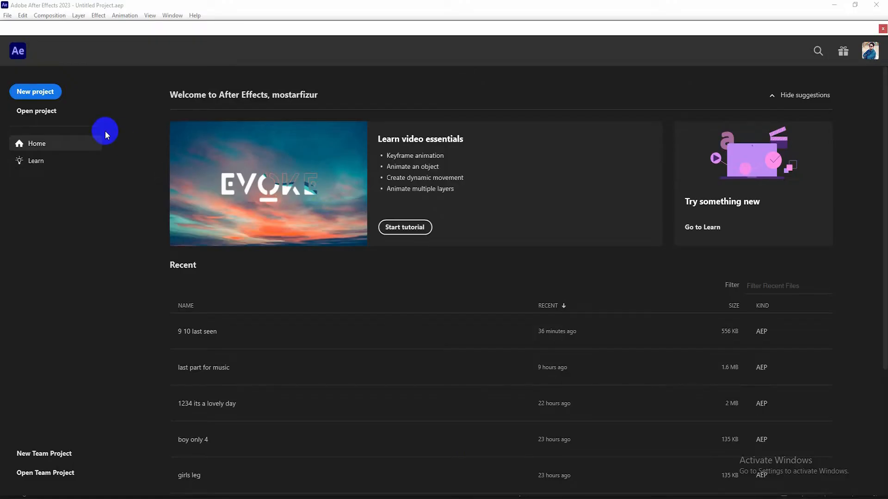
In After Effects, create a new project with the bee flying artwork imported, and open its composition fitted to the viewer
left_click(46, 91)
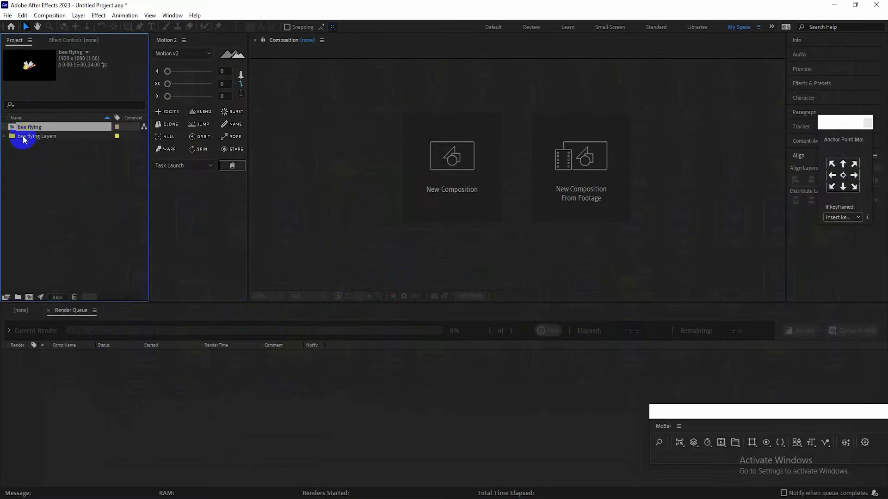
double_click(11, 128)
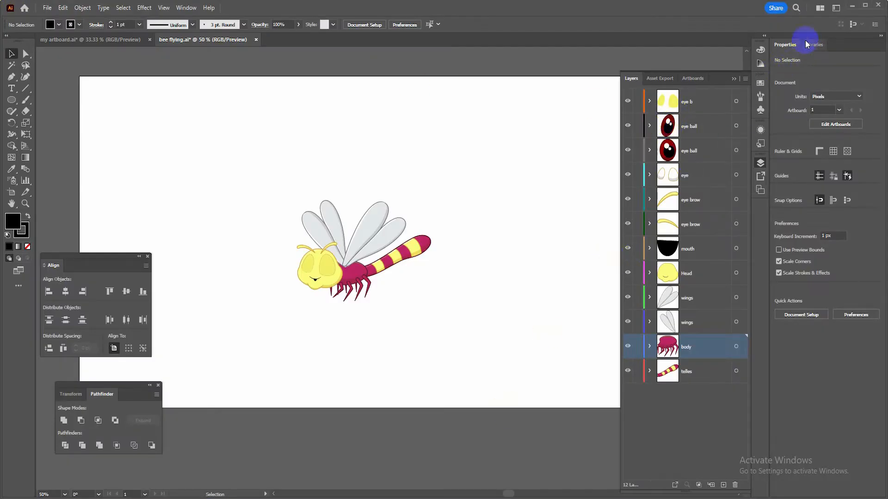
left_click(852, 7)
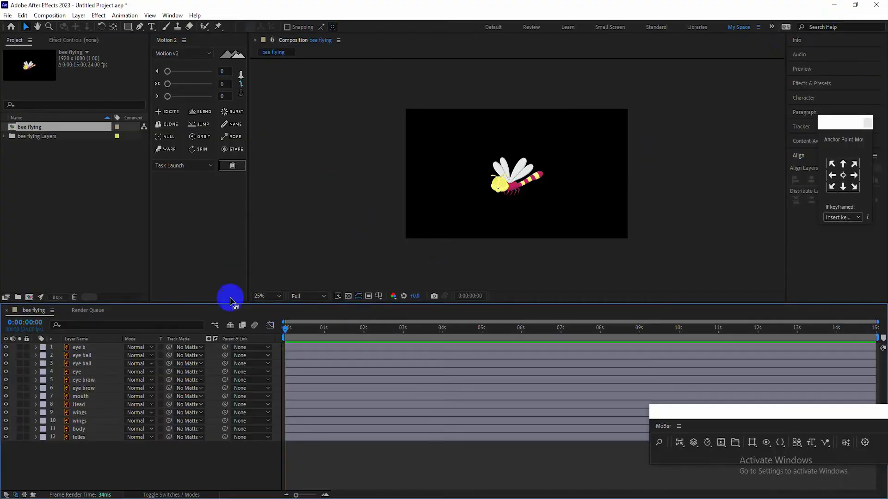
left_click(275, 296)
left_click(274, 308)
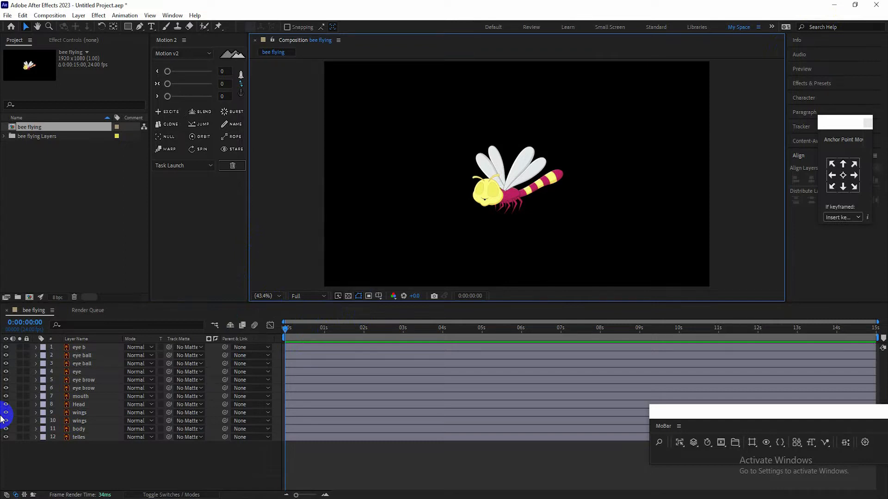
Duplicate the eye b layer and set the copy, eye b 2, as the track matte of the original
left_click(79, 347)
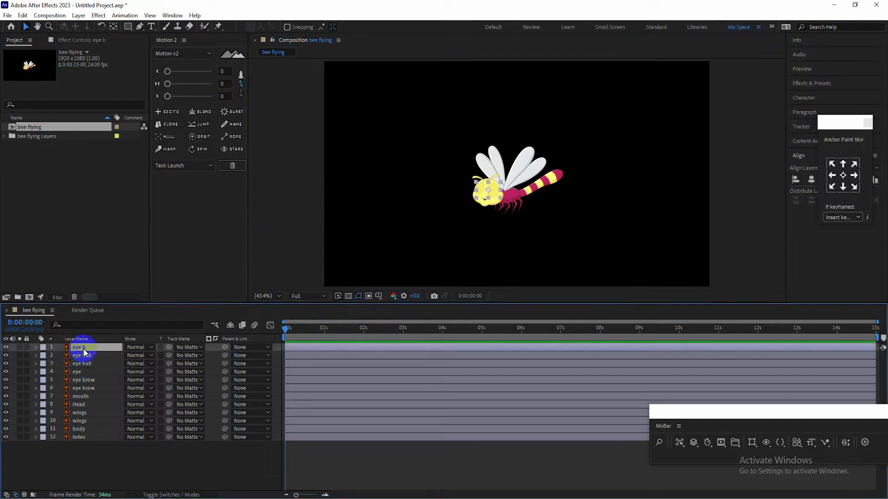
scroll(485, 190, "up", 3)
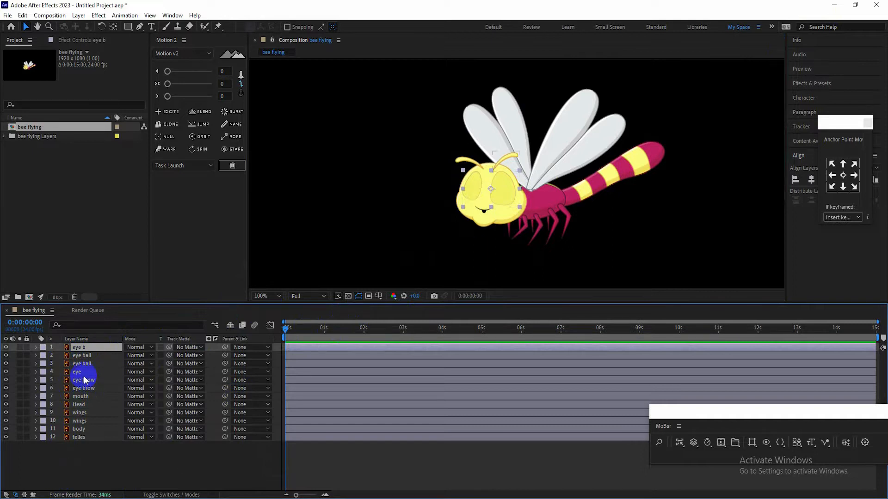
left_click(83, 355)
left_click(84, 347)
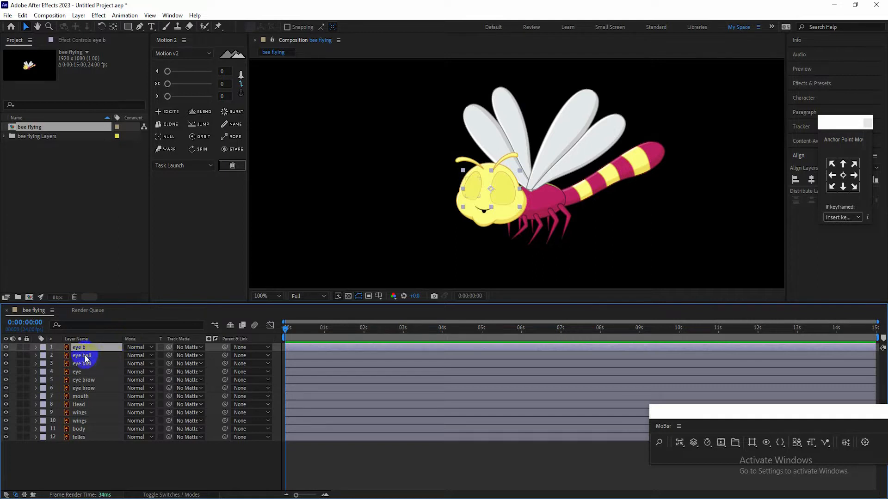
key("ctrl+d")
left_click_drag(170, 356, 111, 351)
key("Return")
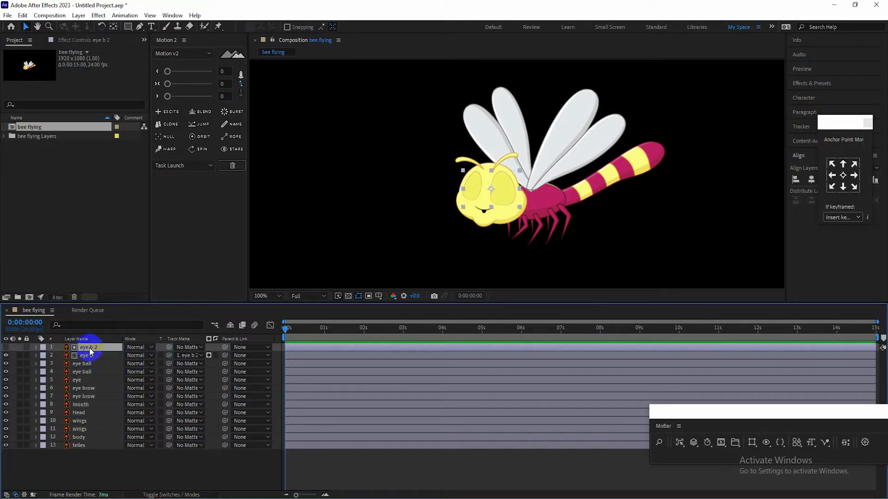
key("Return")
Turn on Position animation for eye b 2 at frame 0 and add a second Position keyframe at frame 3
key("p")
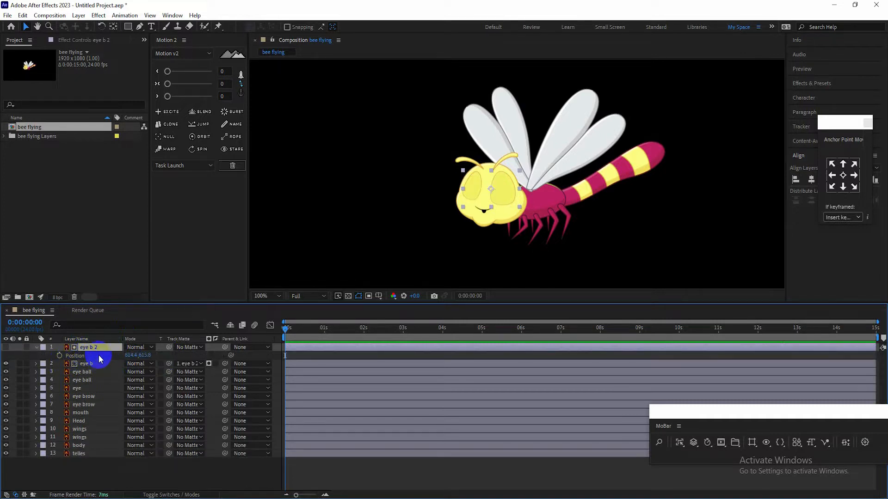
left_click(59, 355)
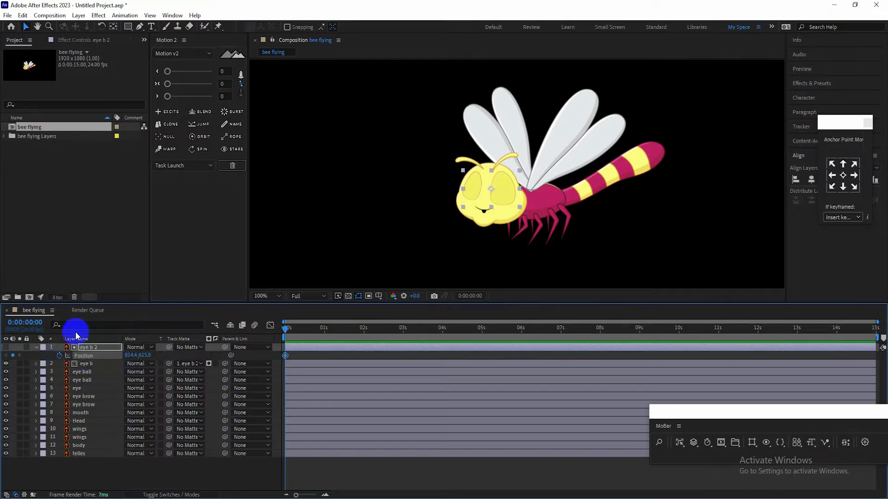
left_click(39, 324)
type("3")
key("Return")
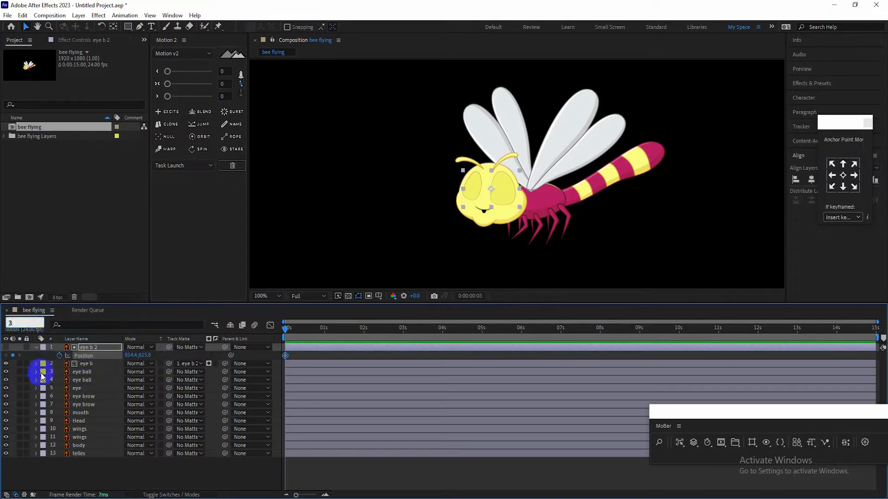
left_click(12, 355)
Add Position keyframes for eye b 2 at frame 6 and at 0:00:01:00
left_click(27, 322)
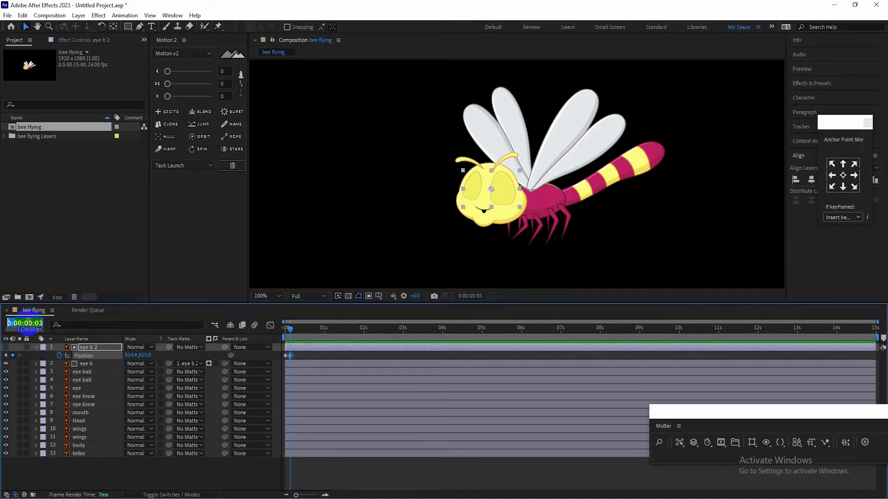
type("6")
key("Return")
left_click(12, 355)
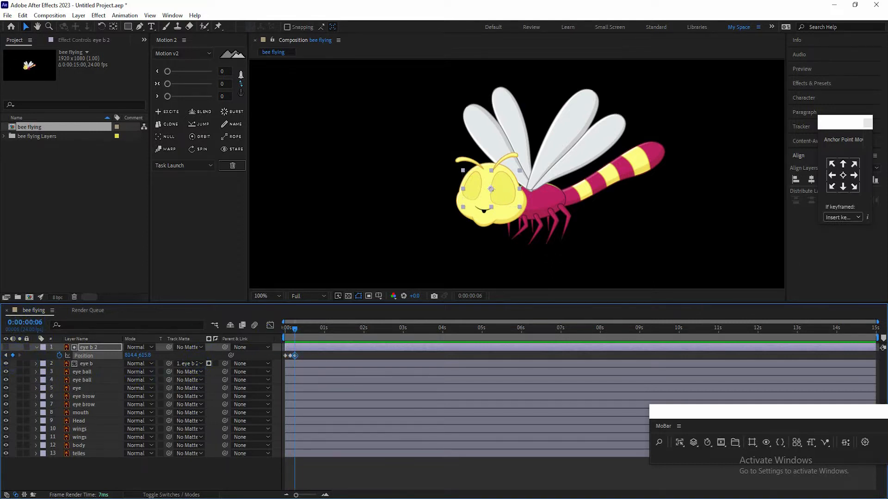
left_click(26, 324)
type("100")
key("Return")
left_click(13, 355)
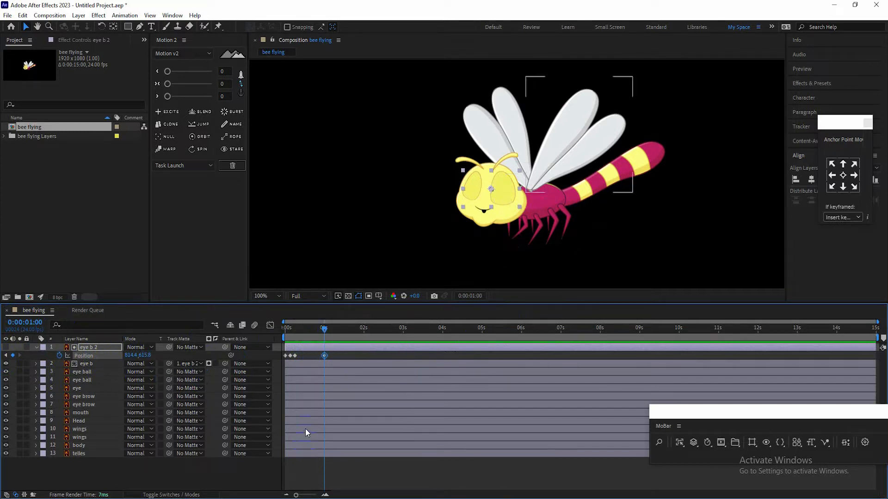
At frame 0, raise the eye b 2 matte off the eyes by setting its Position to 814.4, 544.8
left_click(327, 334)
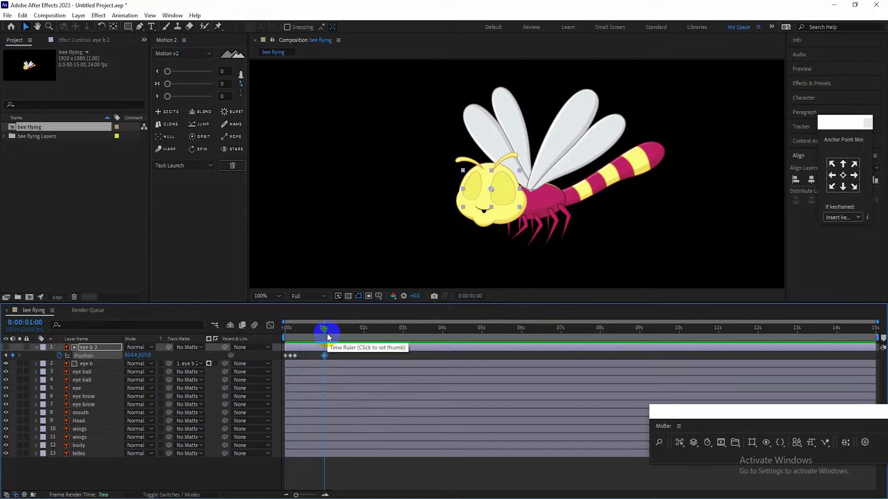
left_click_drag(327, 334, 268, 334)
left_click(143, 355)
left_click_drag(142, 354, 119, 347)
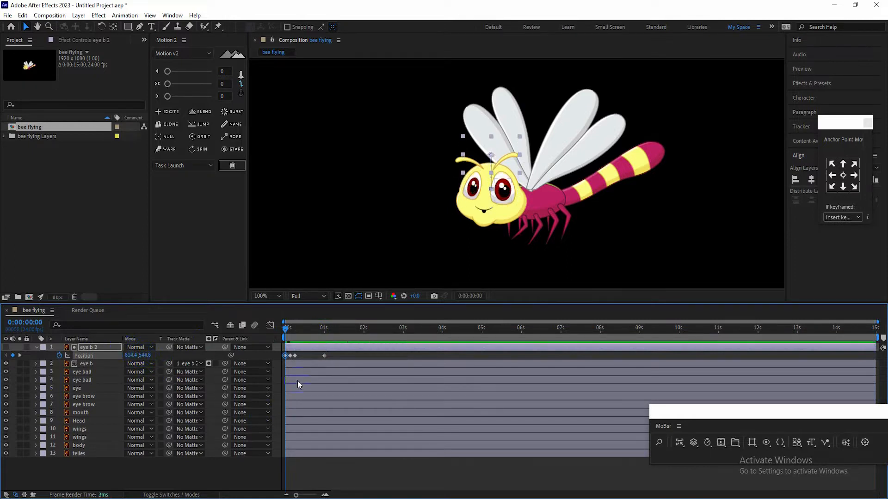
Copy the open-eye Position keyframe from frame 0 onto frame 6 and play back the blink
key("k")
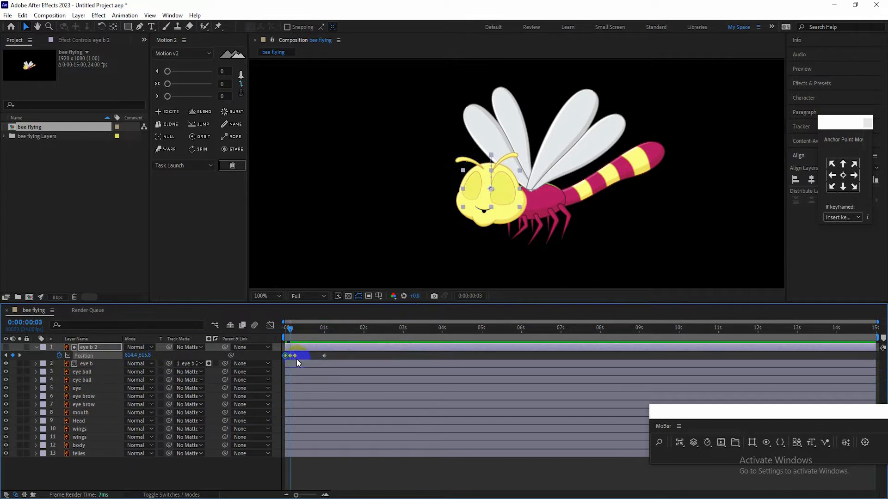
key("k")
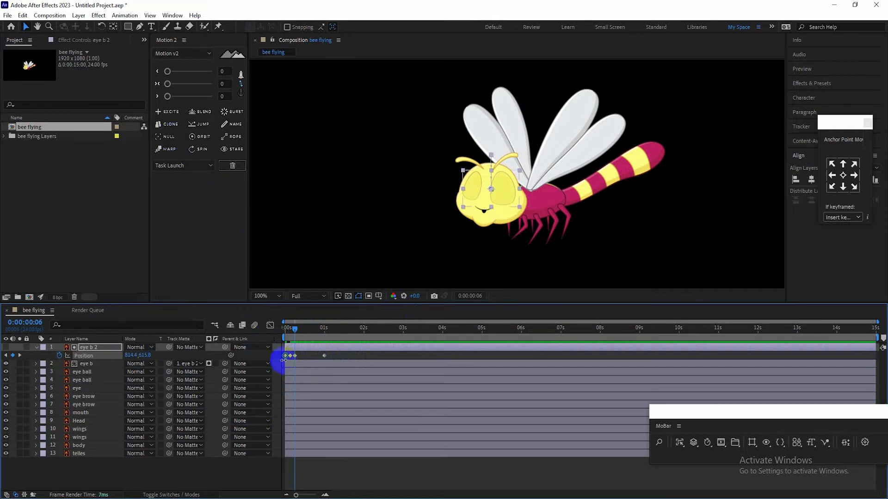
key("ctrl+c")
key("ctrl+v")
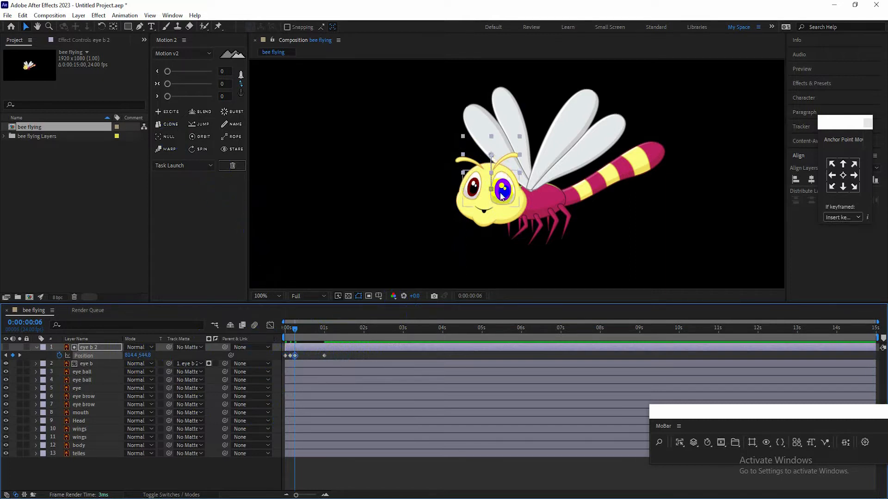
key("Home")
key("space")
key("space")
mouse_move(315, 329)
left_mouse_down()
mouse_move(302, 329)
mouse_move(316, 329)
left_mouse_up()
Copy the open-eye Position keyframe from frame 0 onto the keyframe at 0:00:01:00
left_click(325, 356)
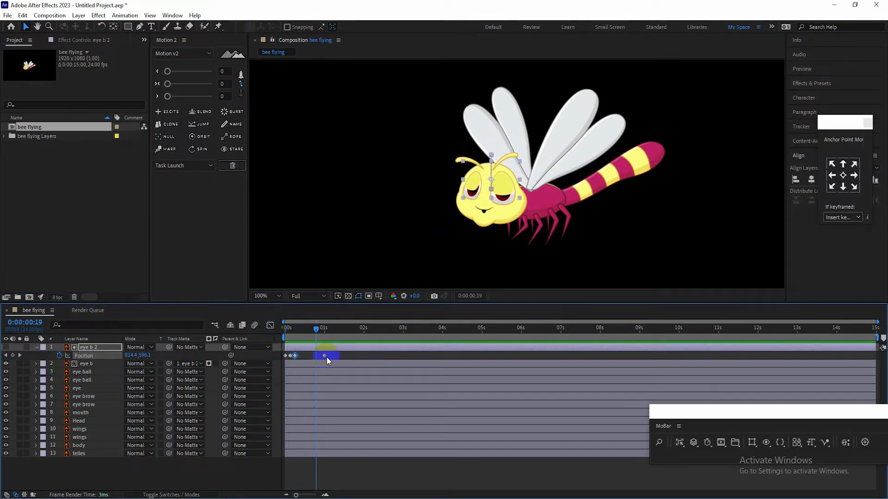
key("k")
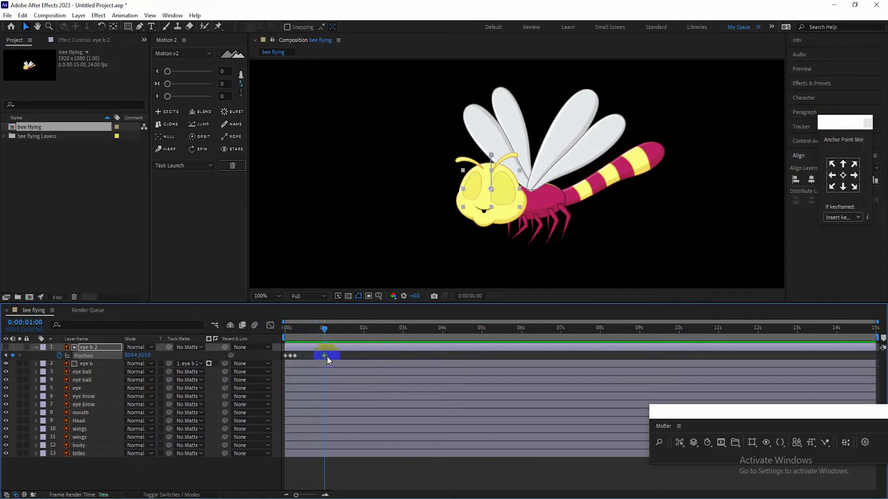
left_click(285, 356)
key("ctrl+c")
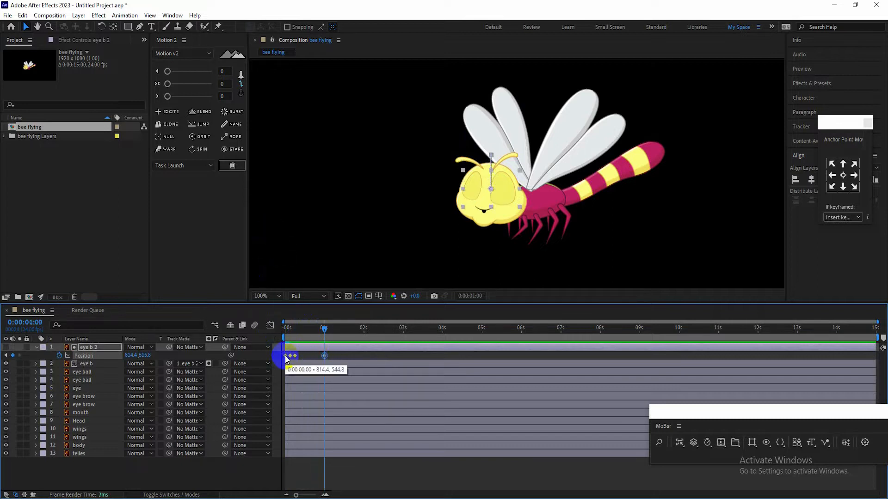
key("ctrl+v")
Play the eye blink animation from the start to check its timing
left_click_drag(324, 329, 222, 329)
key("space")
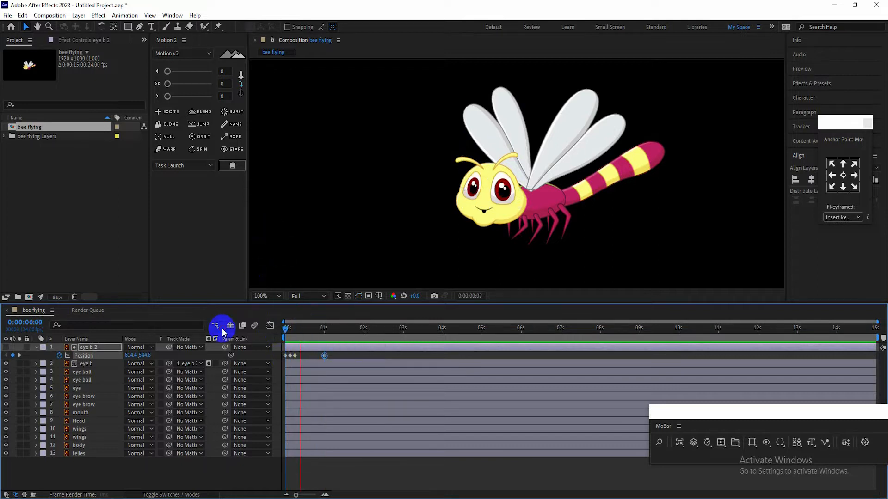
left_click(304, 329)
left_click_drag(304, 330, 180, 329)
key("space")
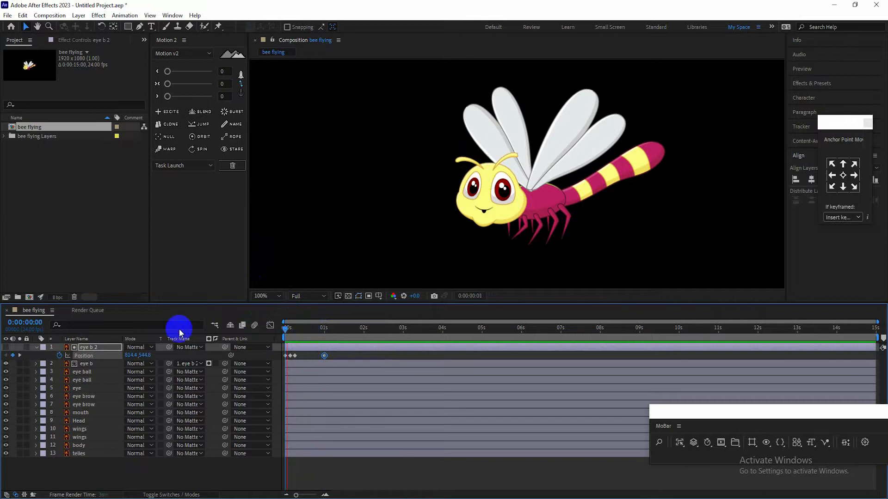
left_click(197, 331)
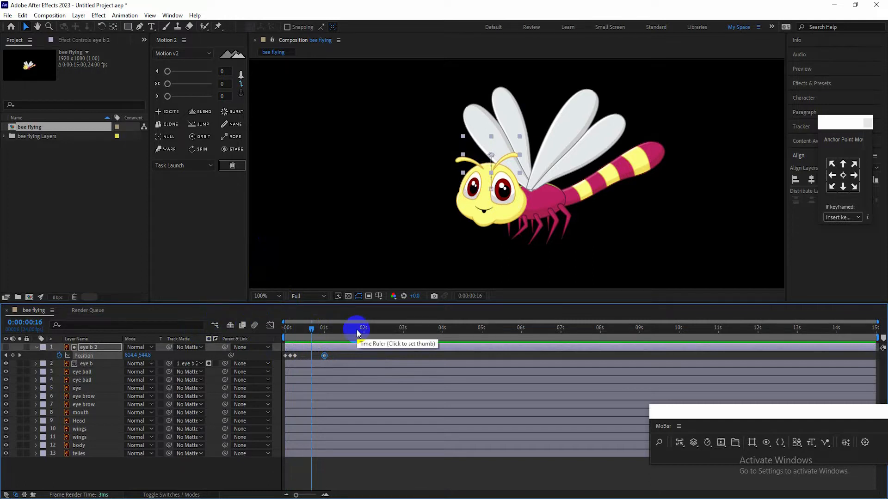
Add the expression loopOut() to the eye b 2 Position property so the blink keyframes repeat
left_click_drag(321, 334, 276, 333)
left_click_drag(337, 357, 251, 368)
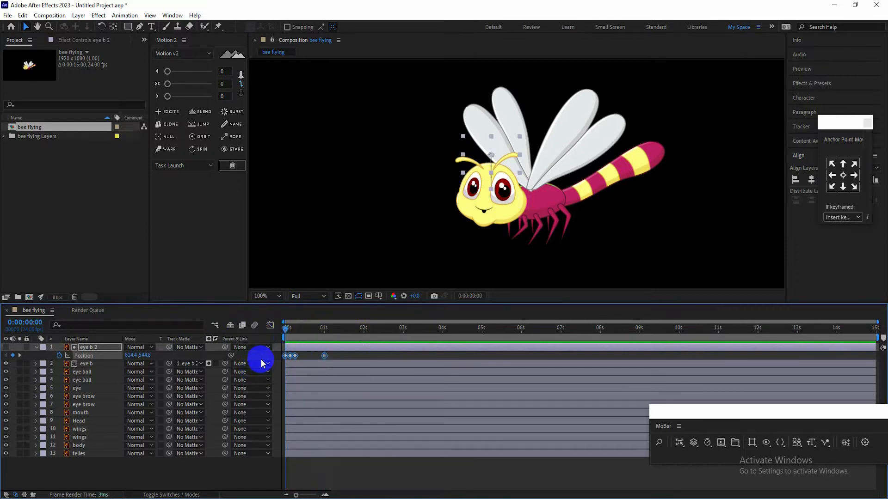
left_click(843, 445)
left_click_drag(813, 414, 810, 414)
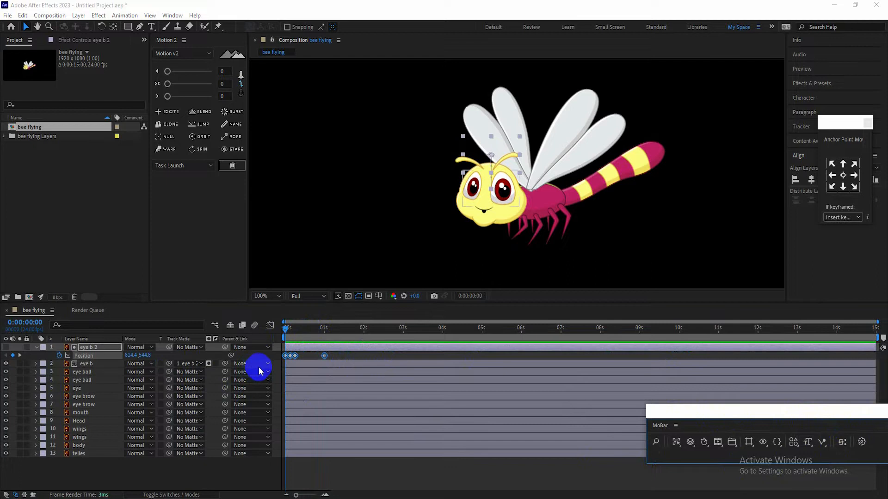
left_click(60, 356, "alt")
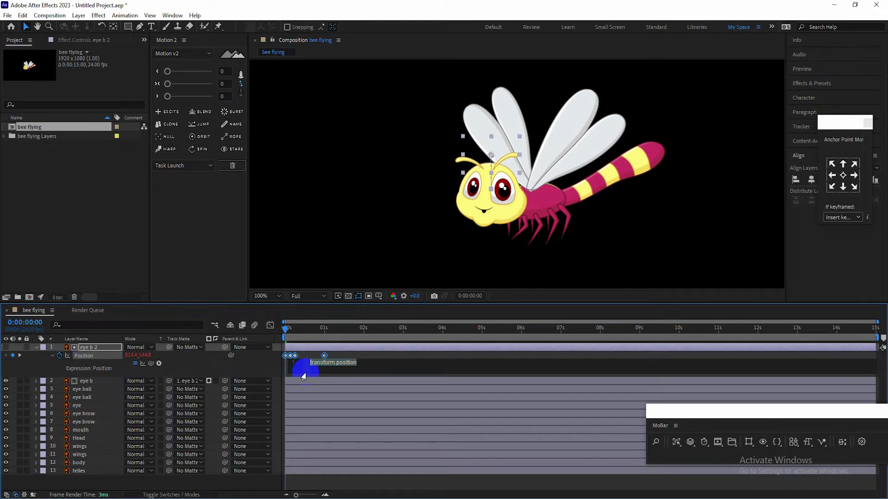
type("loop")
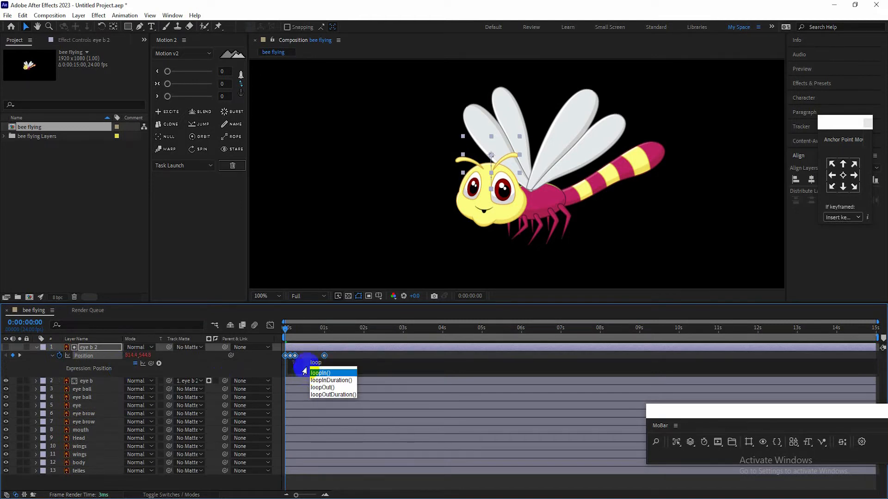
left_click(324, 387)
left_click(271, 360)
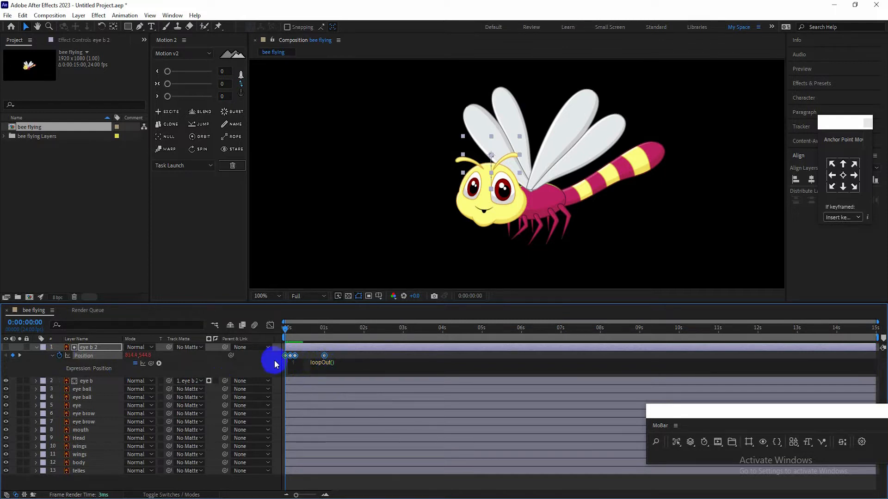
left_click(269, 367)
Play the looping blink from frame 0 to check how it repeats
key("space")
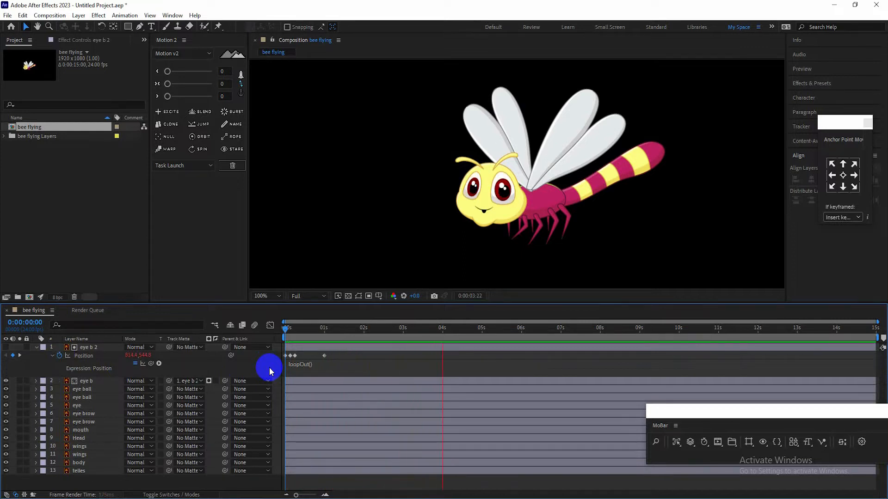
key("space")
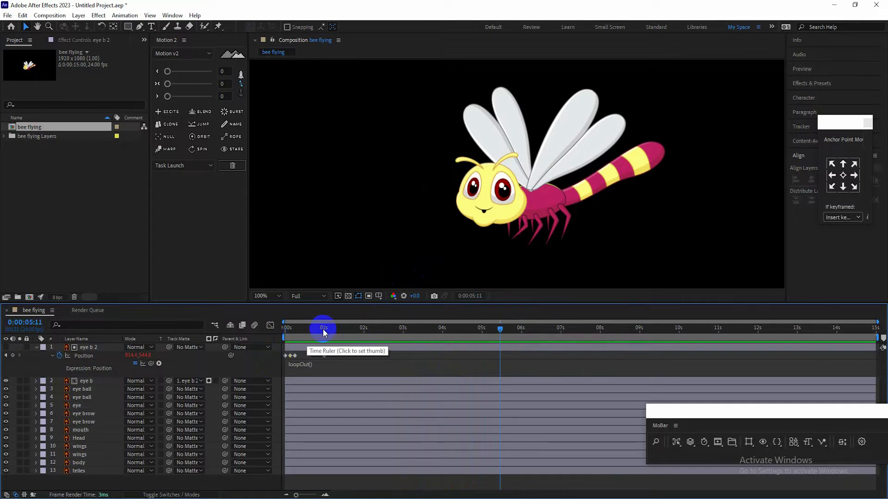
left_click(501, 236)
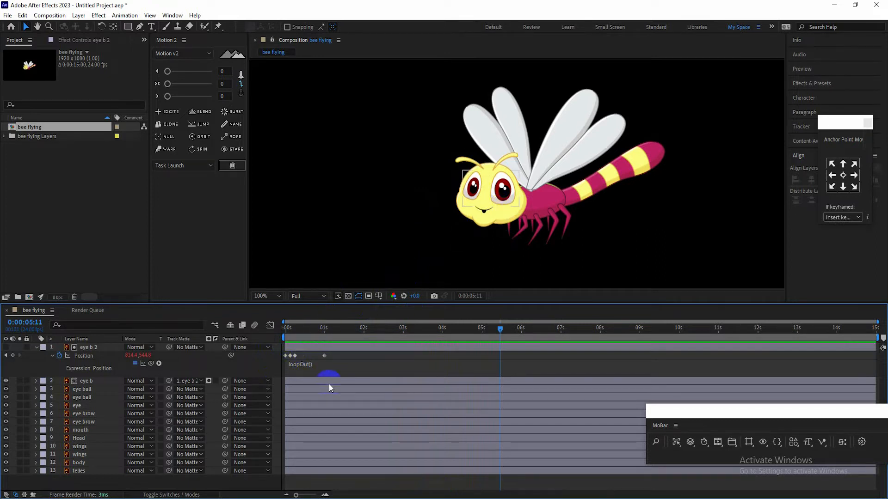
left_click(404, 352)
left_click(298, 328)
left_click_drag(298, 328, 217, 333)
key("space")
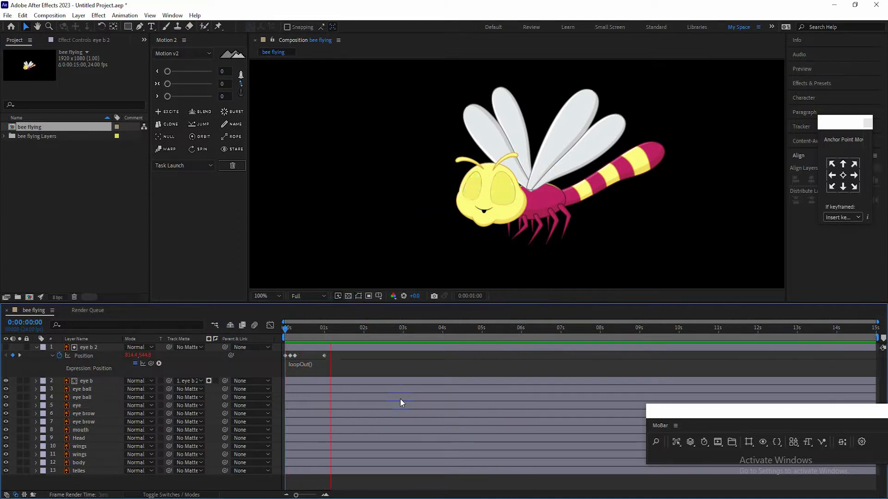
key("space")
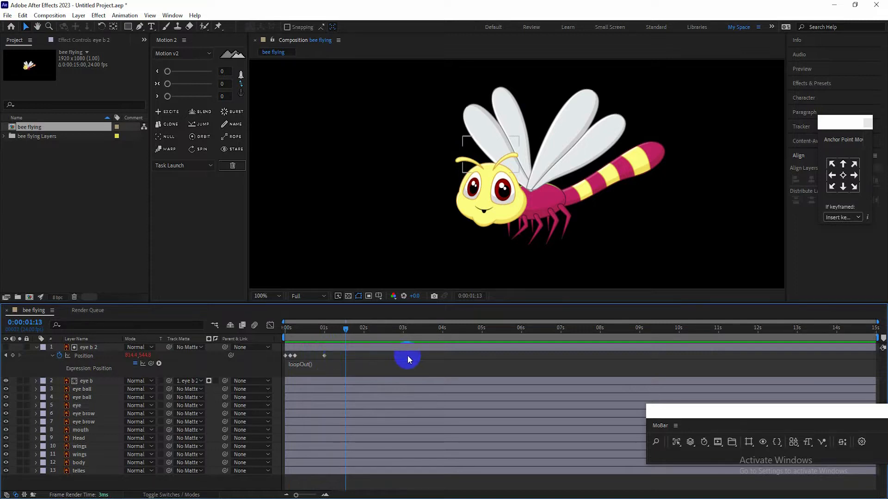
Collapse the eye b 2 layer's properties and replay the composition from the start
left_click(36, 348)
left_click_drag(339, 337, 240, 332)
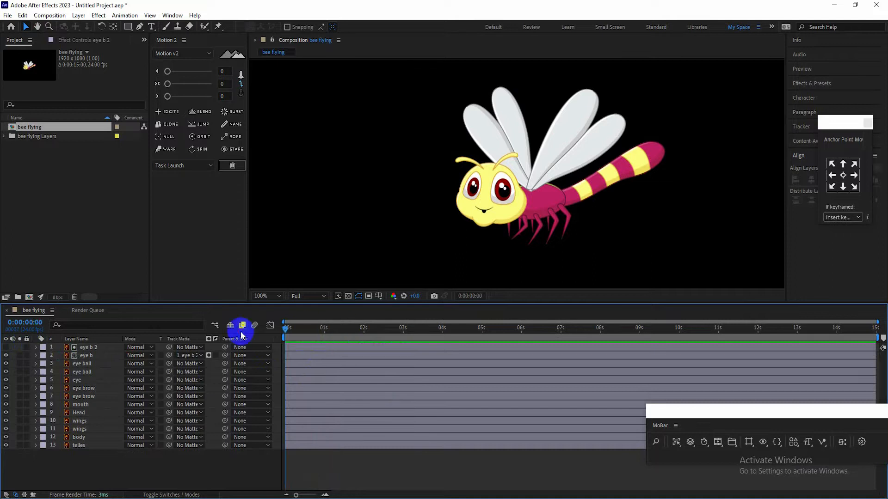
key("space")
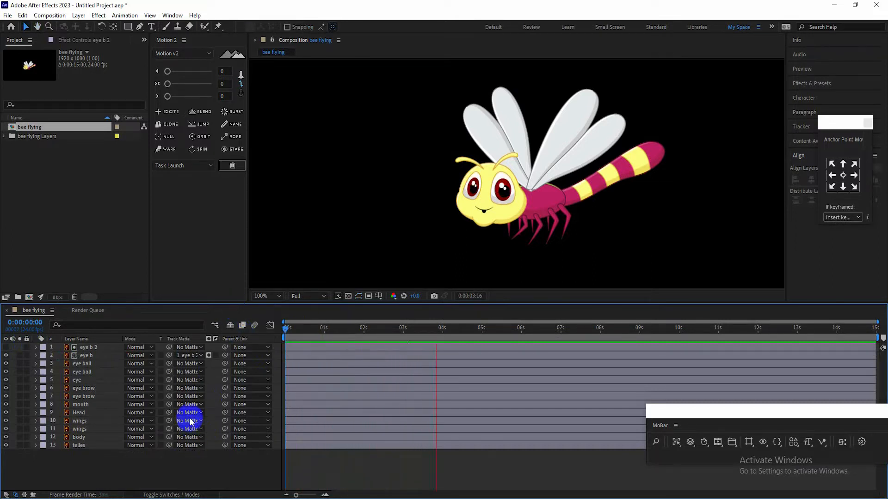
key("space")
Add Position keyframes at frame 0 to both eye ball layers
left_click_drag(441, 323, 179, 353)
left_click(92, 364)
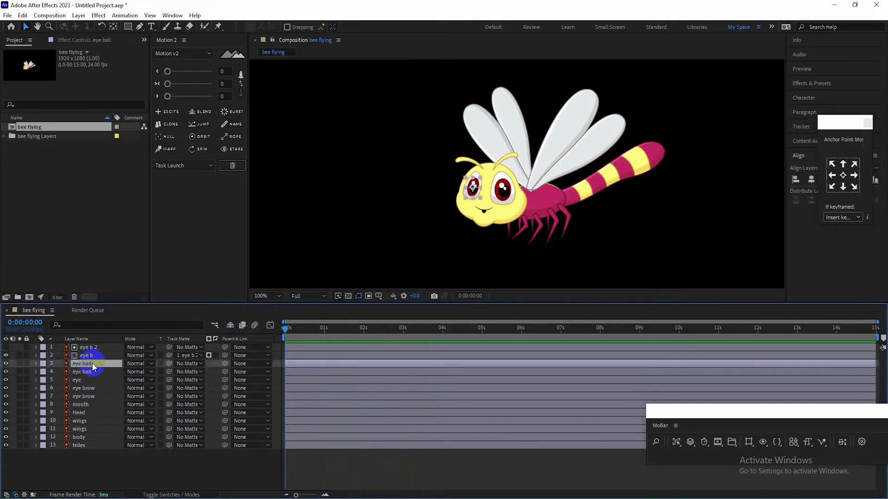
left_click(87, 373, "shift")
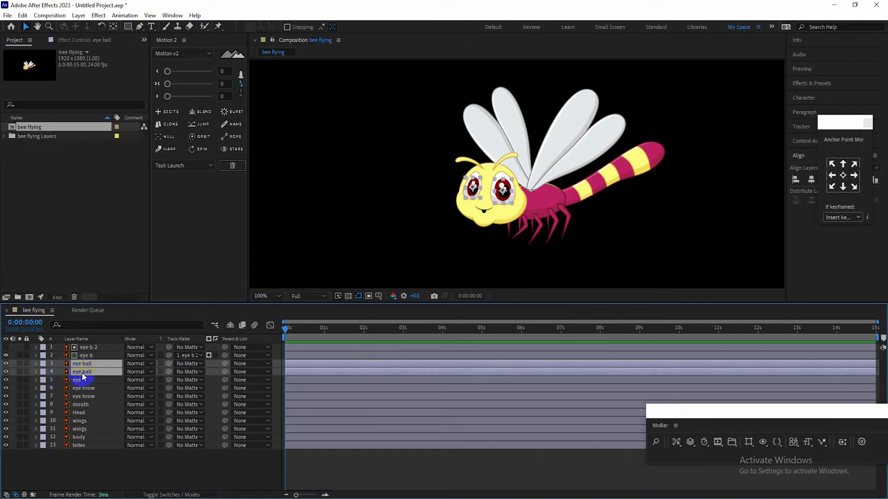
key("alt+shift+p")
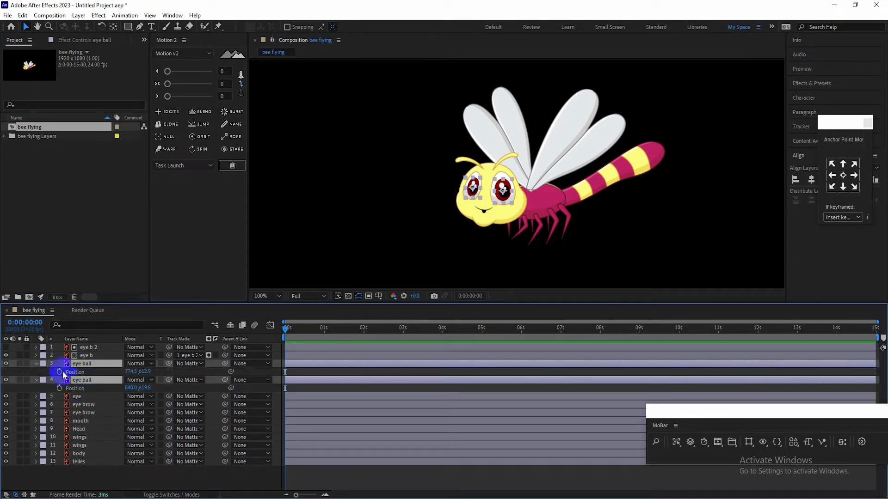
Reveal the eye b 2 Position keyframes and, at frame 3, set the Y Position of the layer 3 eye ball to 615.9
left_click(88, 347)
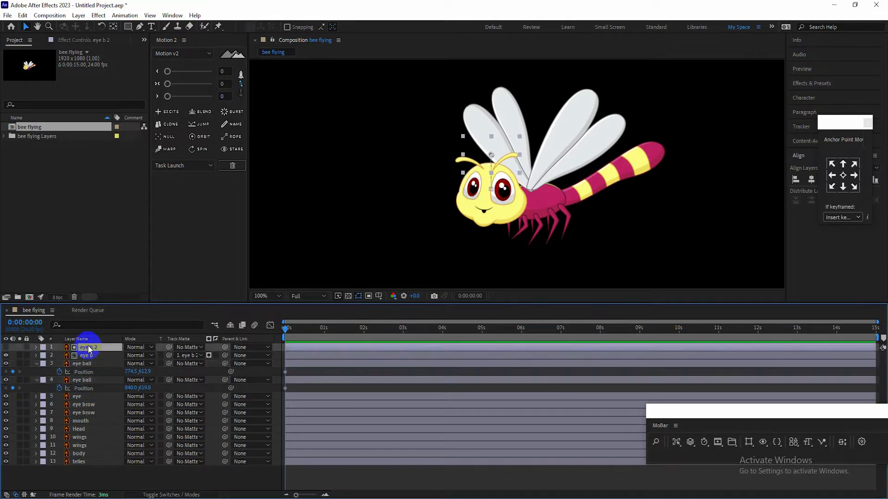
key("p")
left_click(323, 353)
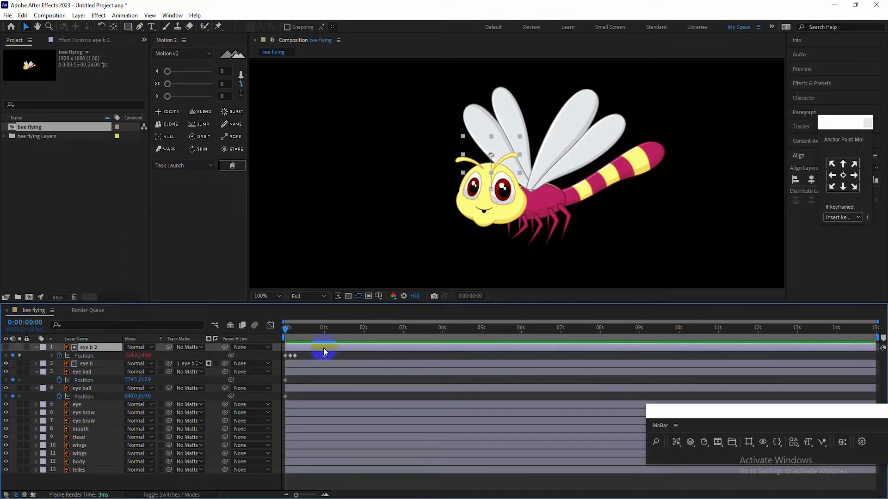
left_click(276, 400)
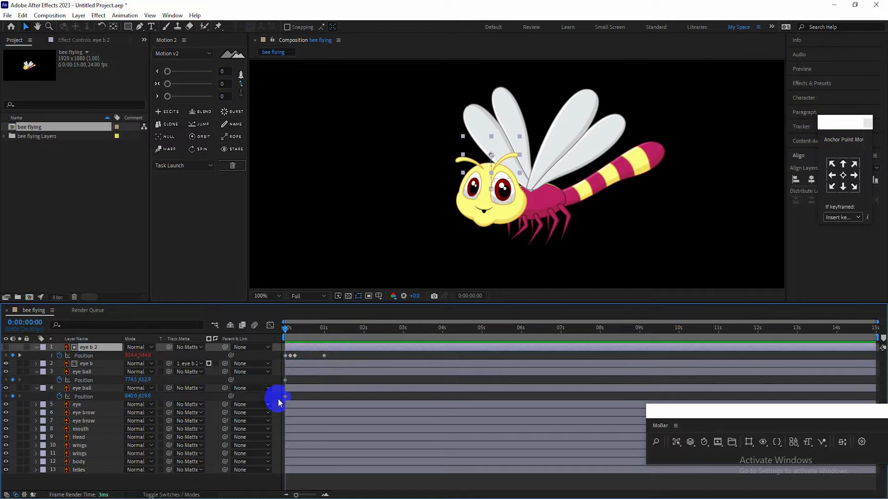
key("k")
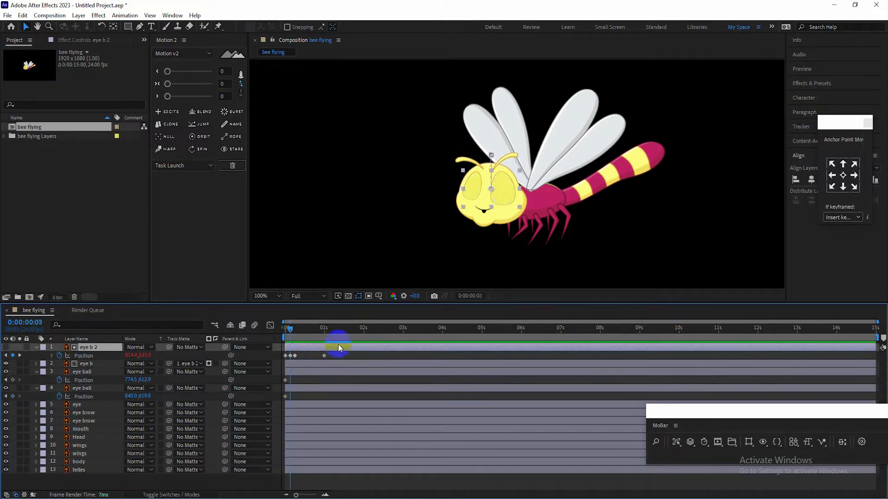
left_click(149, 380)
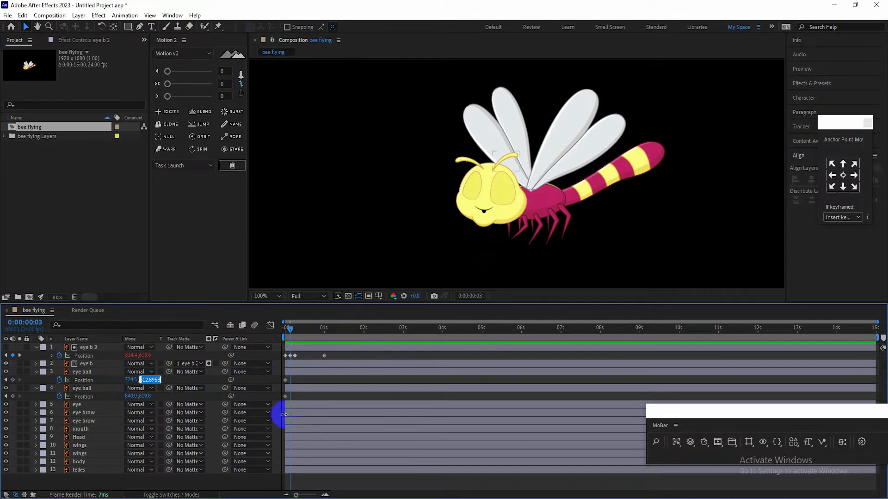
key("Return")
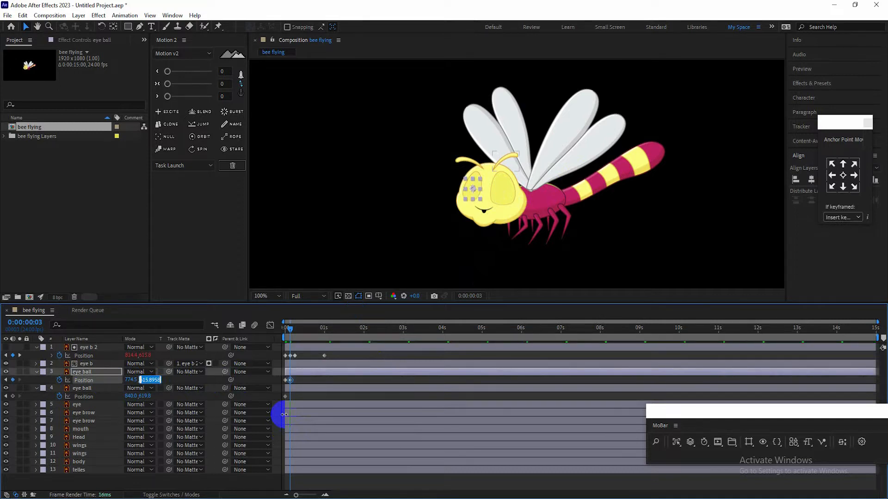
At frame 3, lower the layer 4 eye ball by setting its Y Position to 624.8
left_click(145, 397)
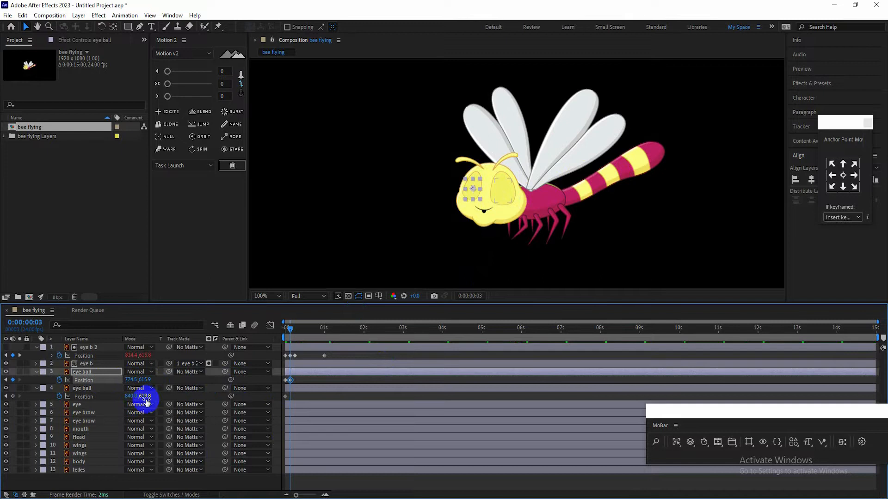
left_click(145, 396)
left_click(140, 457)
key("Up")
key("Up")
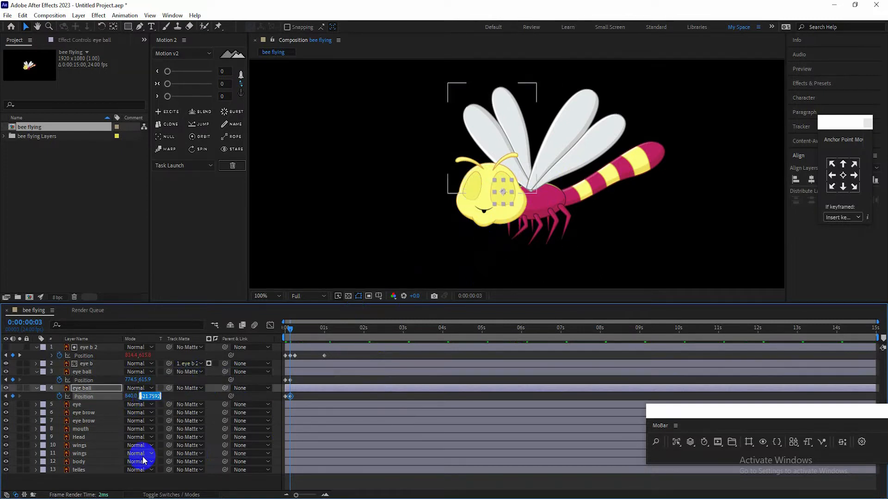
left_click(200, 396)
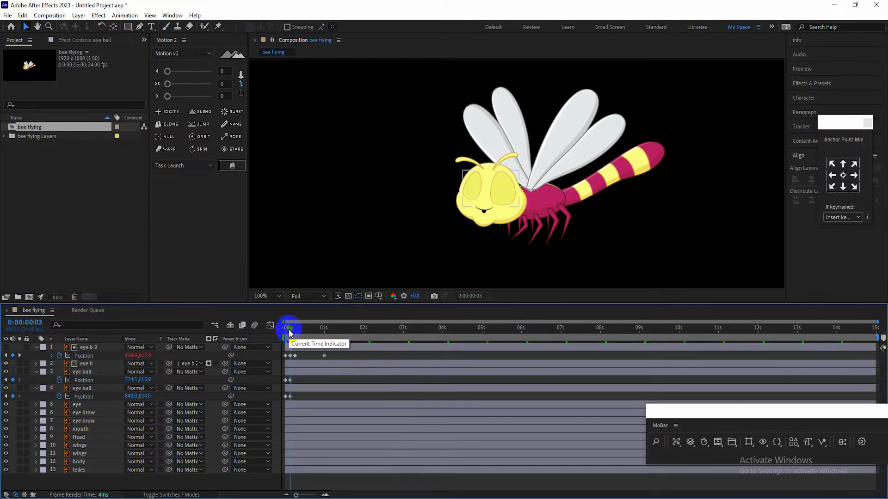
Clone both eye balls' frame 0 Position keyframes onto frame 6 and 0:00:01:00
left_click_drag(289, 331, 295, 331)
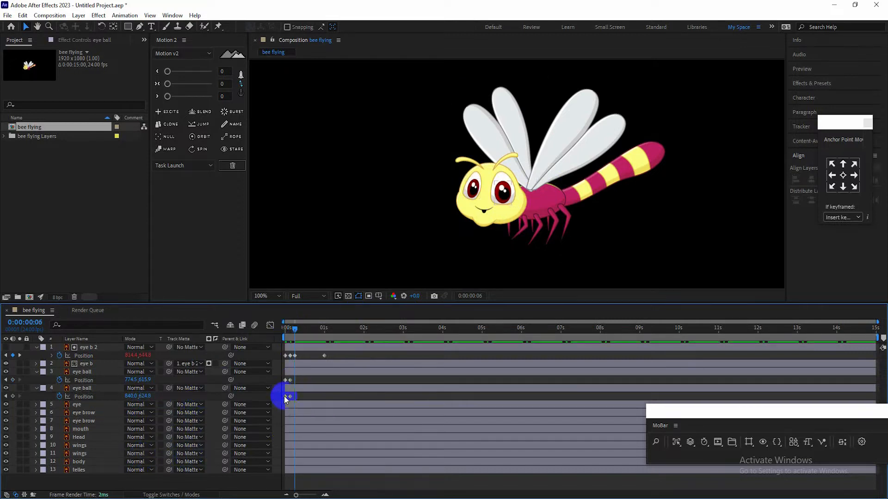
left_click(285, 397)
left_click(286, 380, "shift")
left_click(169, 124)
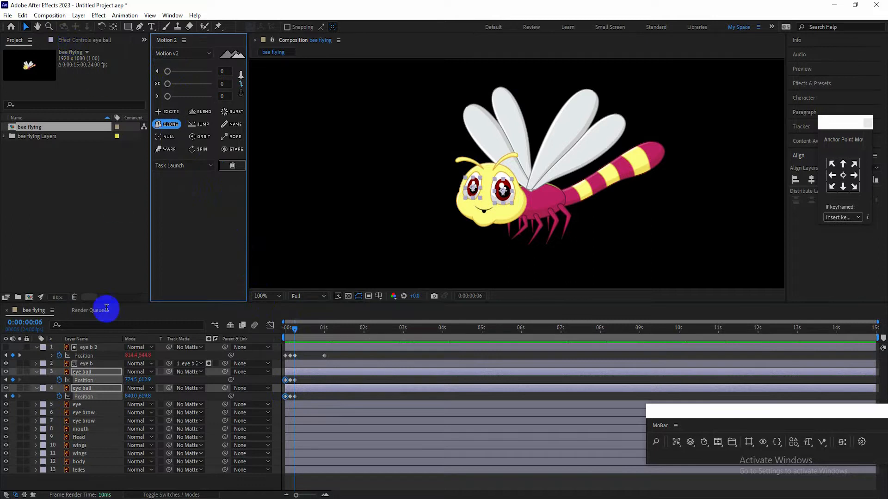
key("k")
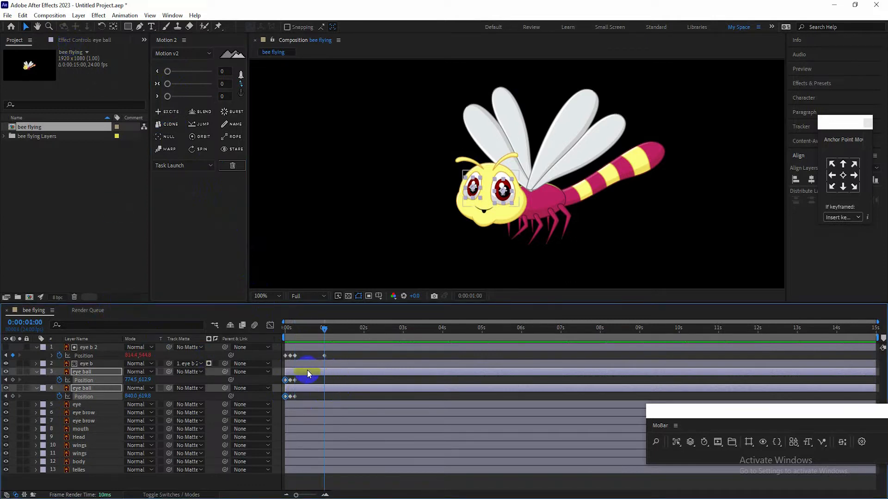
left_click(166, 124)
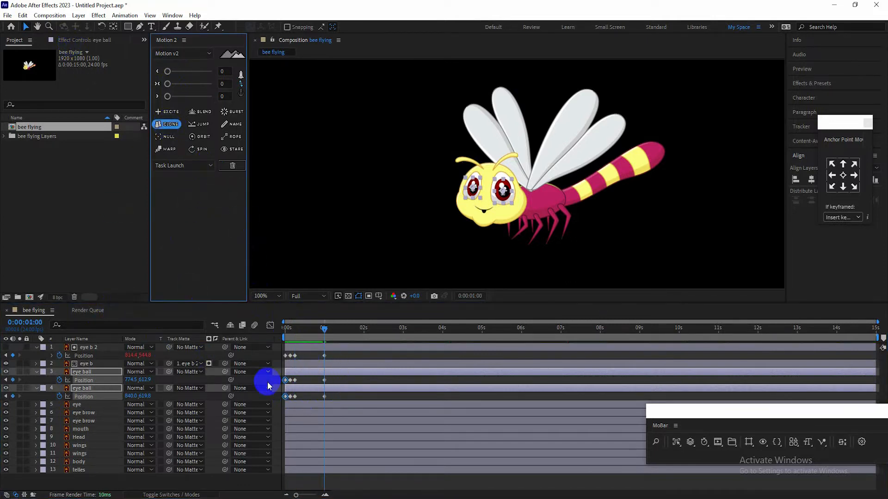
Play the animation repeatedly from the start to check the eye ball movement during the blink
left_click_drag(324, 329, 214, 330)
key("space")
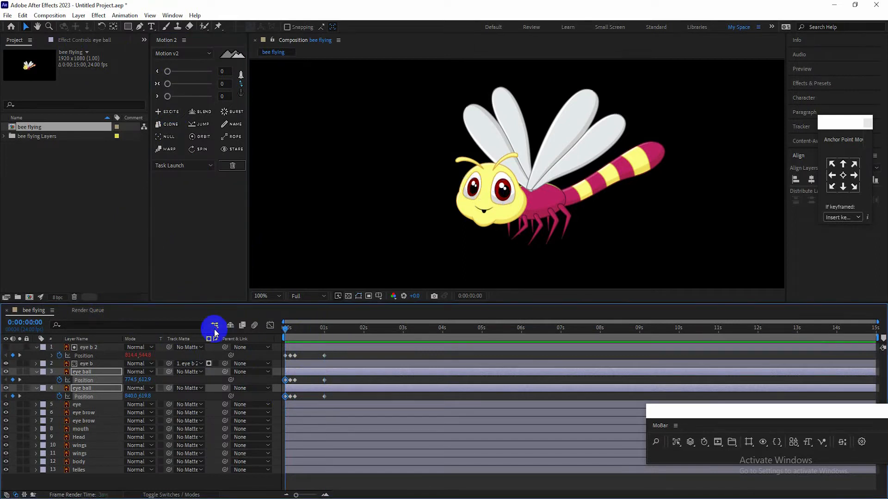
key("space")
left_click_drag(323, 329, 277, 329)
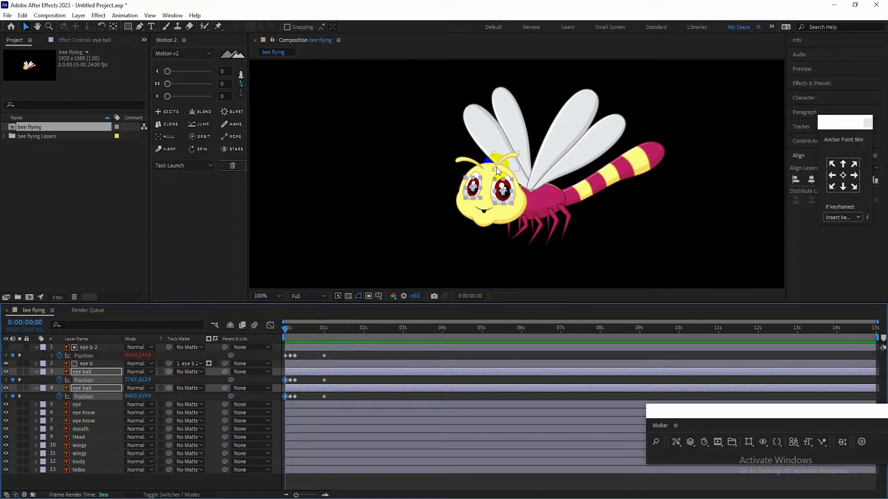
key("space")
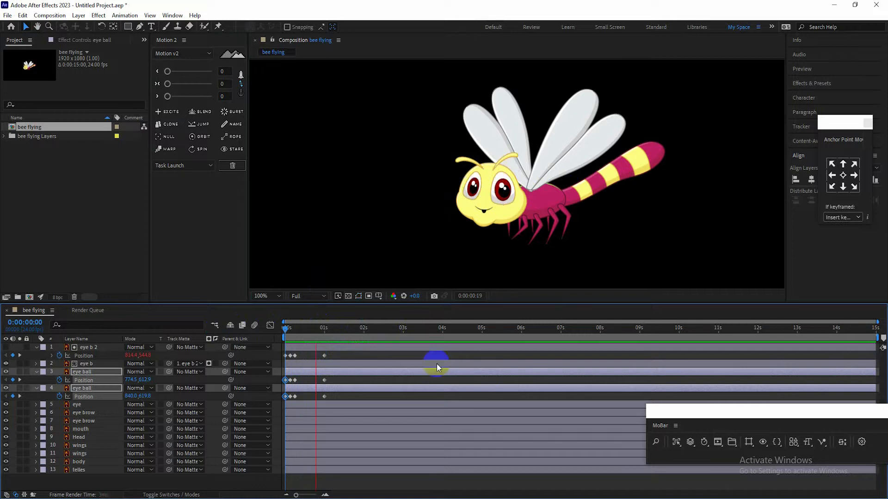
key("space")
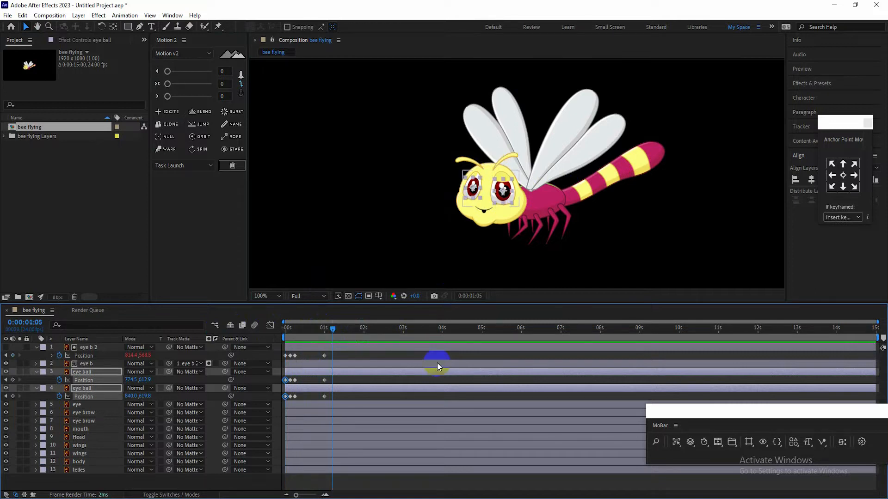
left_click_drag(331, 329, 289, 328)
key("space")
key("space")
Collapse the properties of the eye ball and eye b 2 layers and select the eye layer
left_click(37, 372)
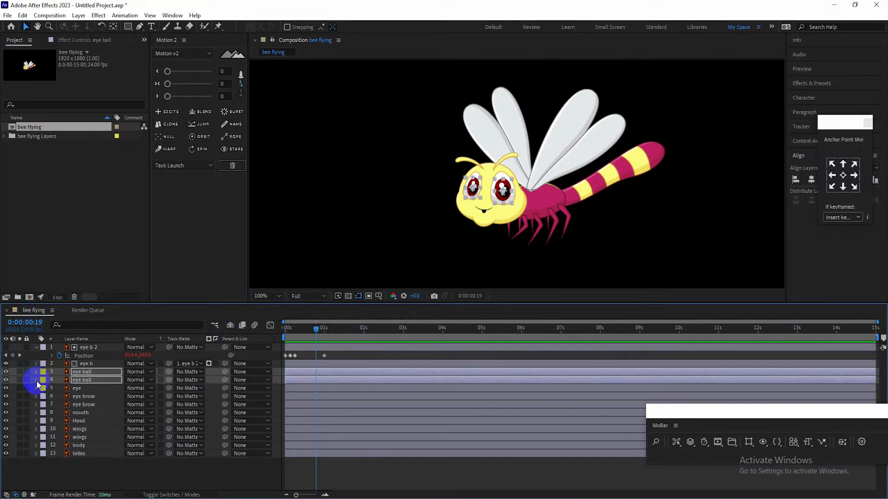
left_click(36, 347)
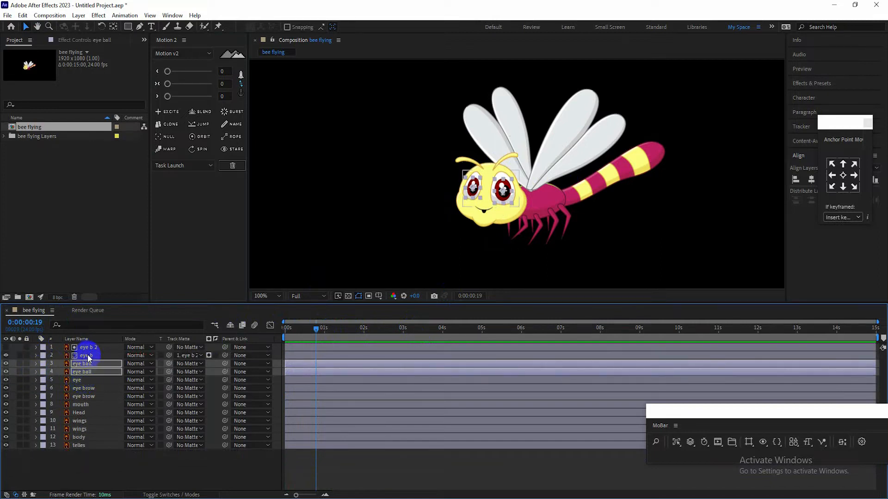
left_click(76, 381)
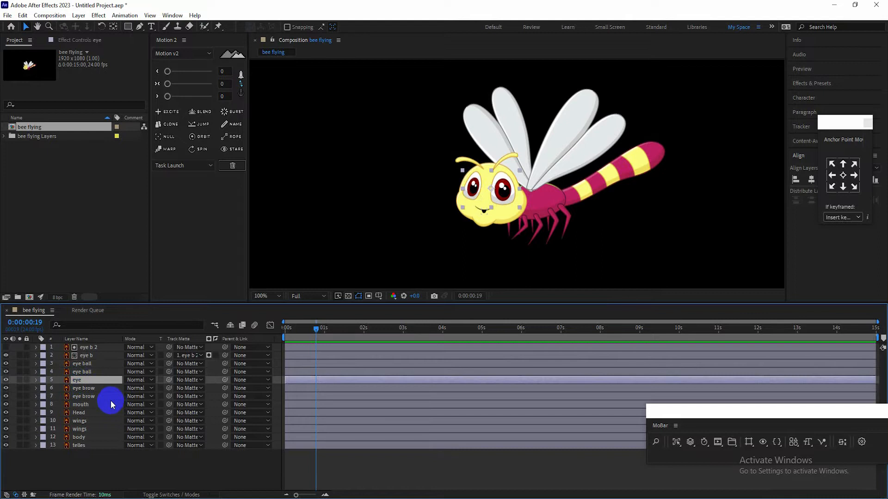
Identify the Head layer by briefly hiding and reshowing it, and set its label colour to yellow
left_click(83, 404)
left_click(74, 412)
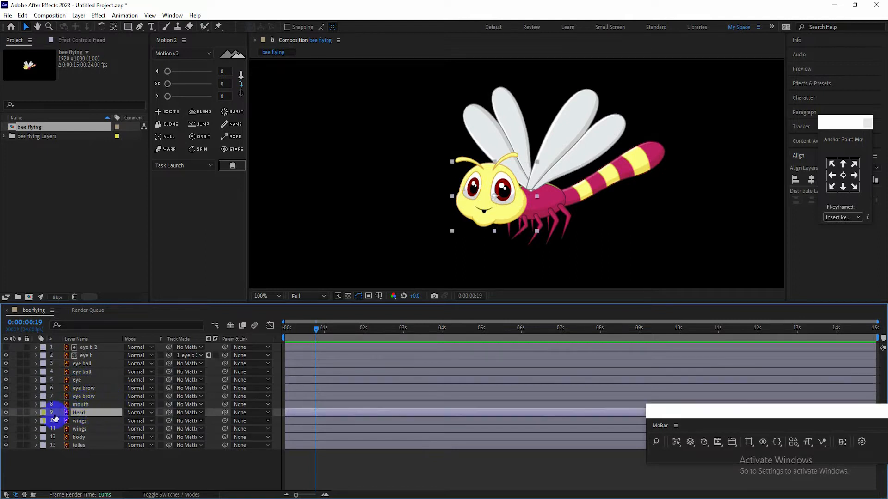
left_click(6, 413)
left_click(6, 412)
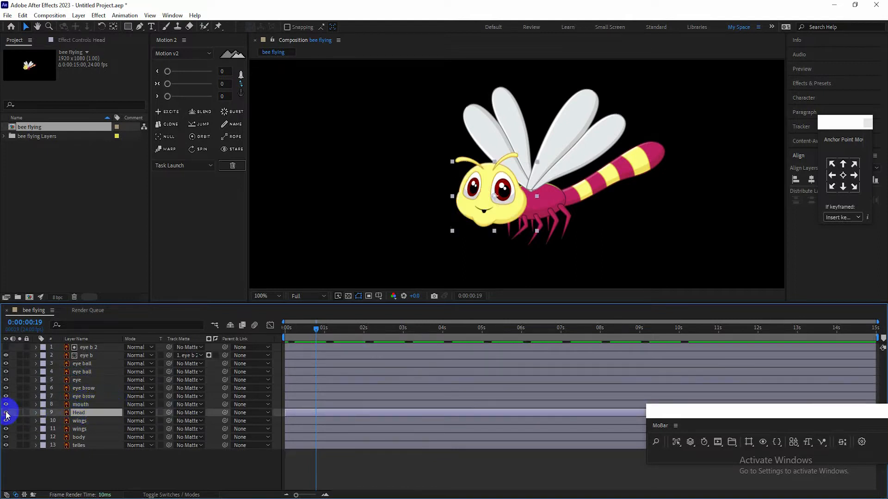
left_click(41, 414)
left_click(86, 238)
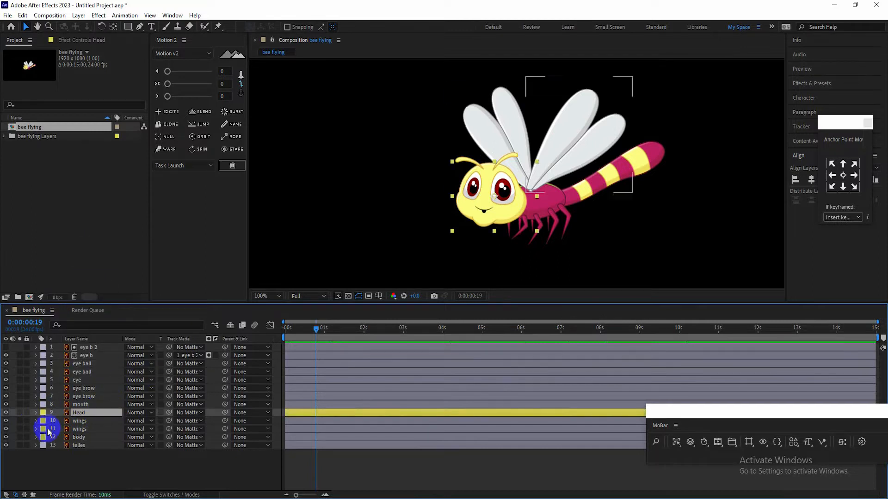
left_click(89, 350)
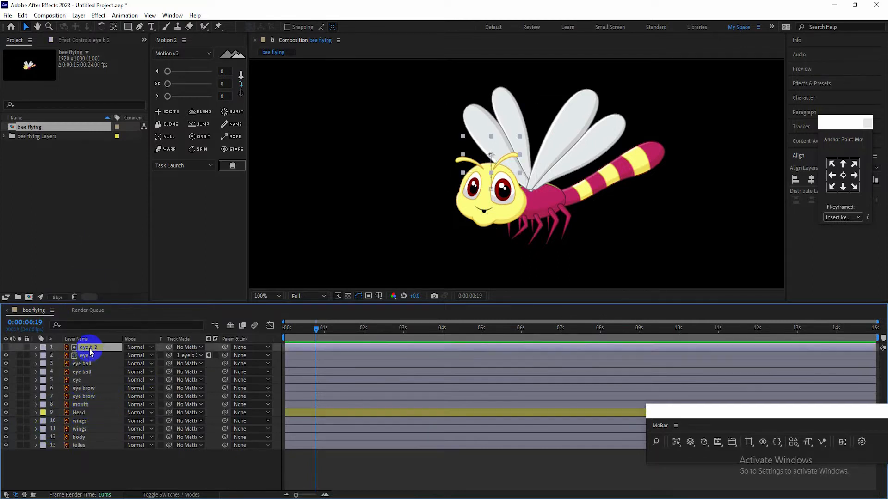
left_click(83, 405, "shift")
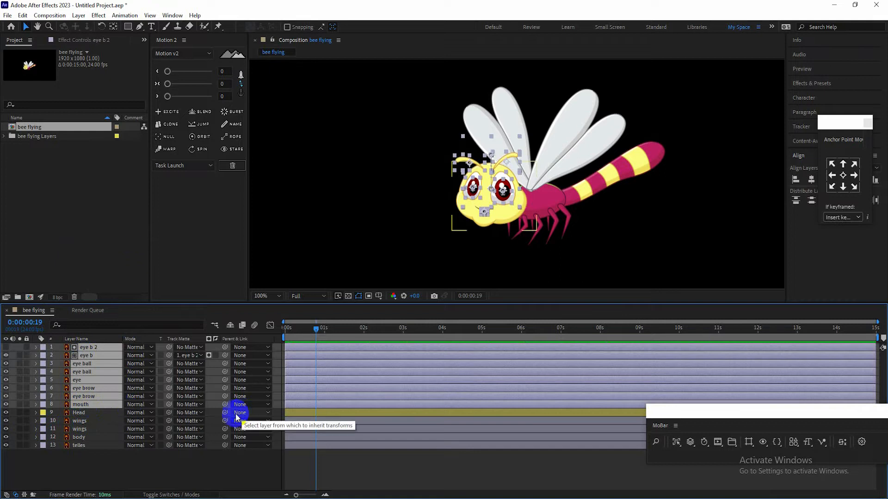
left_click(158, 470)
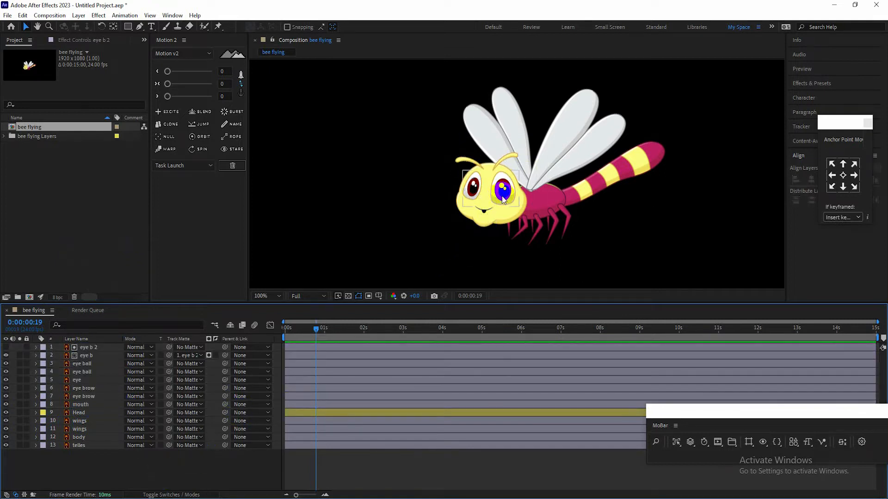
left_click_drag(502, 187, 428, 206)
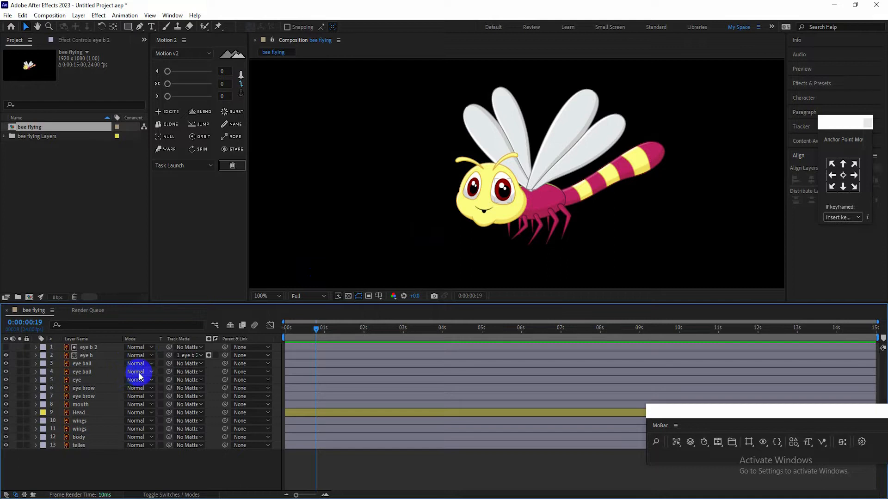
left_click(52, 399)
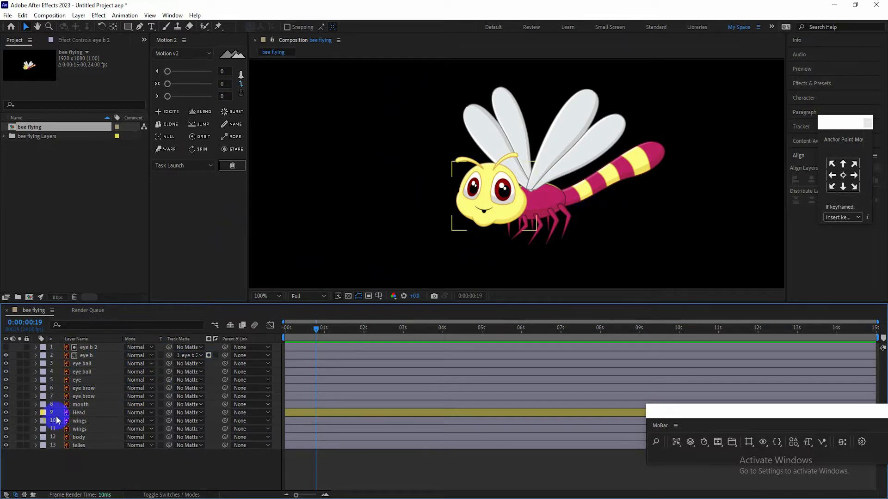
Parent layers 1 to 8, from eye b 2 through mouth, to the Head layer
left_click(89, 347)
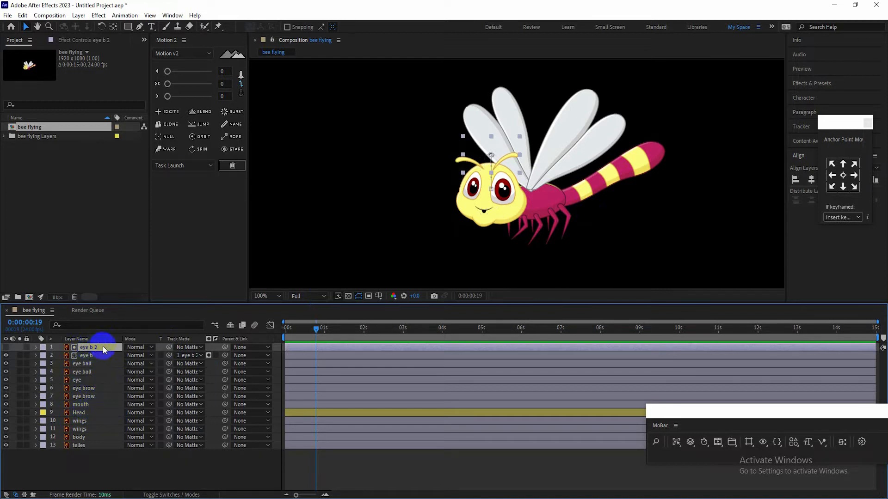
left_click(83, 405, "shift")
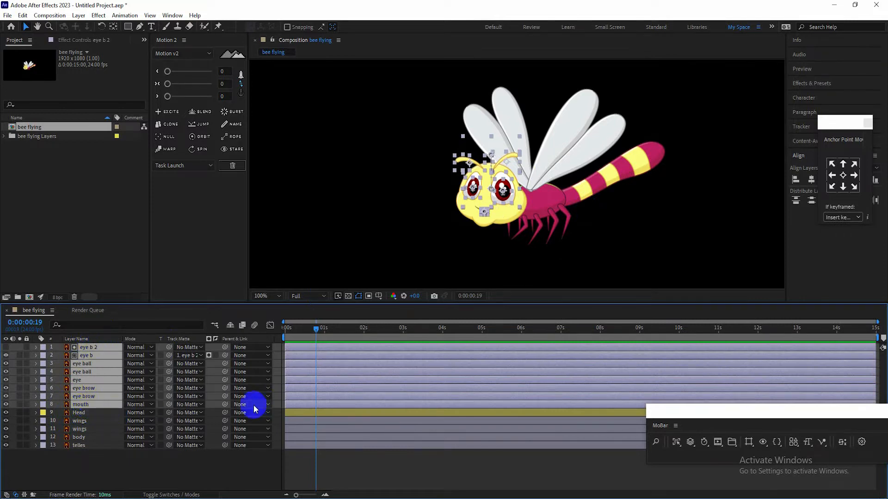
left_click_drag(225, 407, 80, 414)
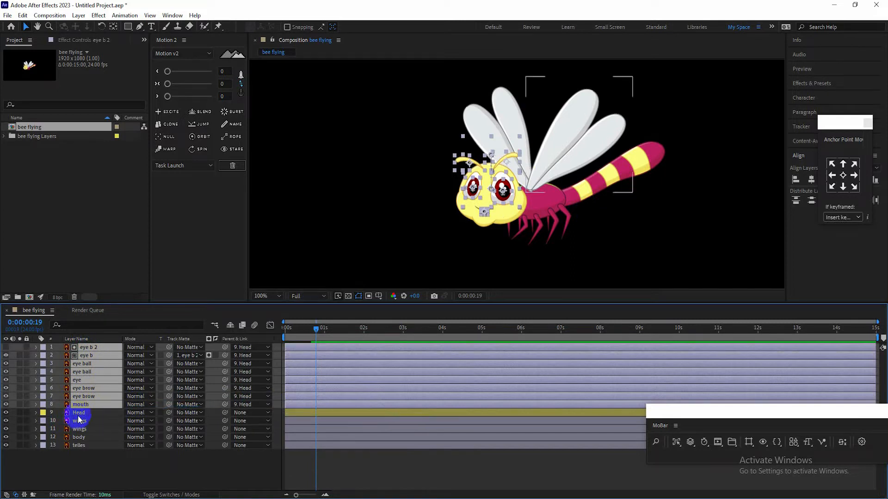
Try moving the Head layer away from the body to test the parenting, and undo the move
left_click(80, 413)
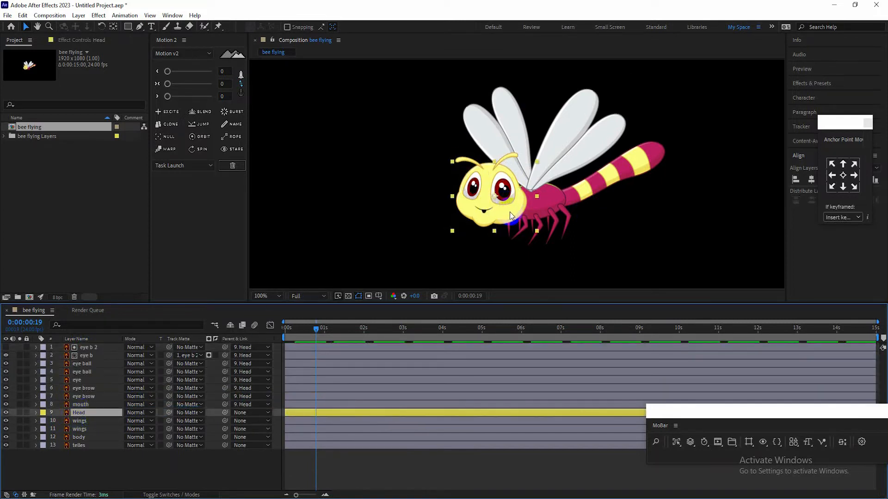
left_click_drag(513, 212, 474, 211)
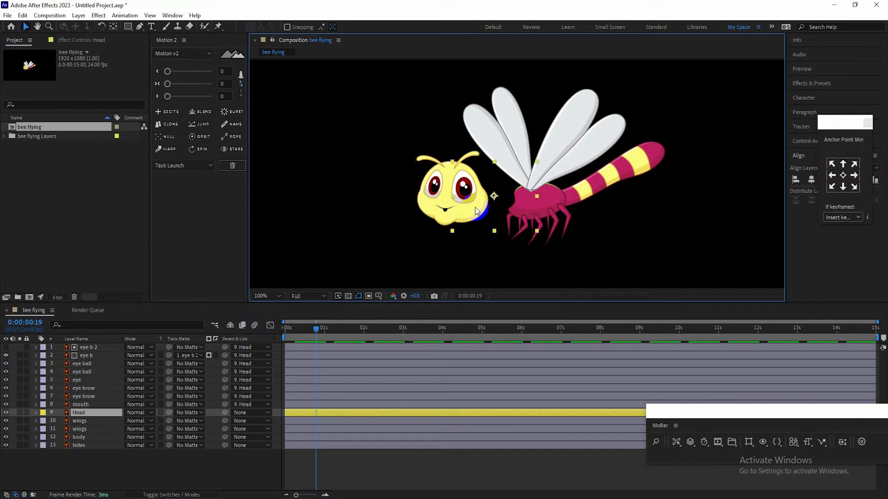
key("ctrl+z")
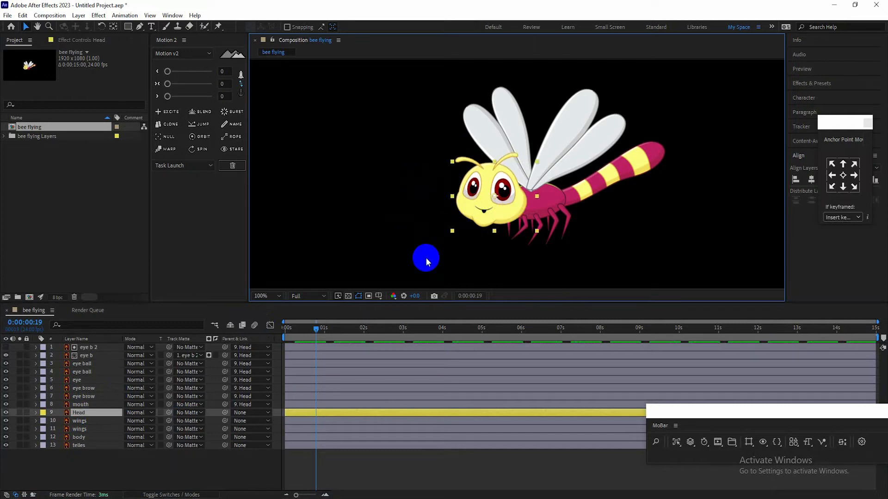
left_click(141, 469)
Go to frame 0 and briefly hide and reshow the layer 3 eye ball to identify it
left_click_drag(324, 328, 285, 328)
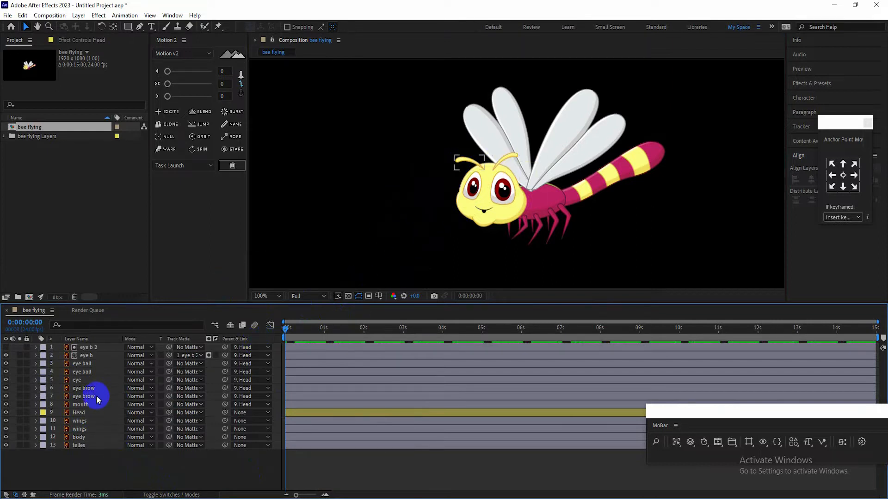
left_click(83, 373)
left_click(82, 364)
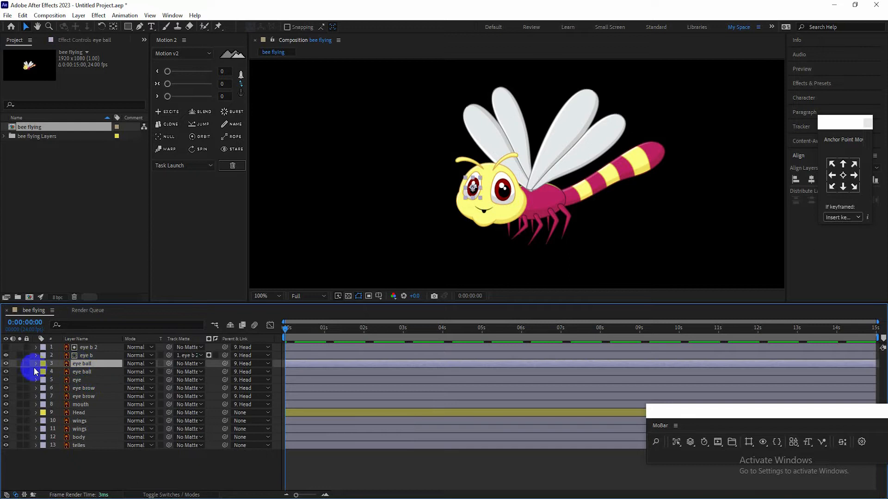
left_click(6, 363)
left_click(6, 364)
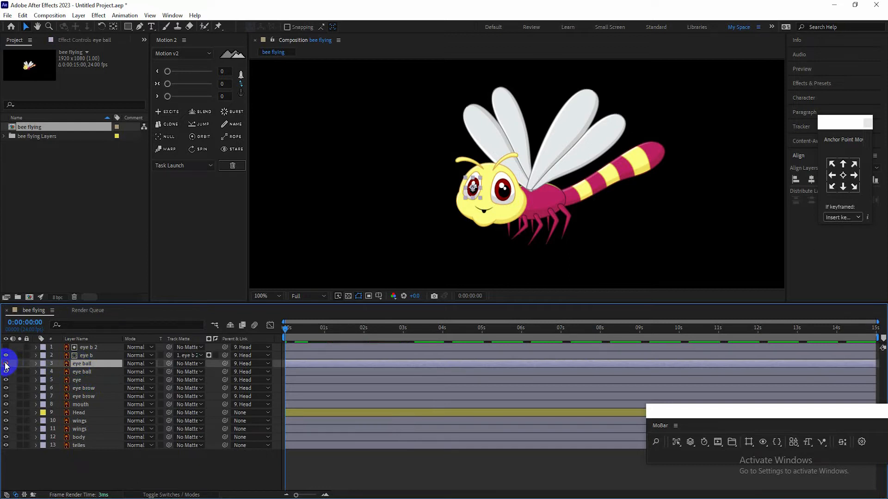
left_click(92, 373)
Move the layer 6 eye brow's anchor point to the antenna's thin lower end, soloing the layer only during the edit
left_click(91, 391)
left_click(6, 388)
left_click(6, 388)
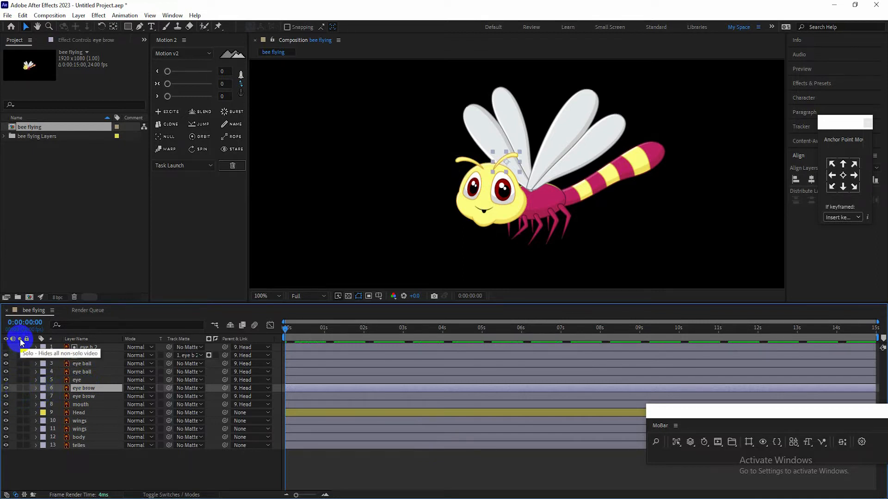
left_click(20, 387)
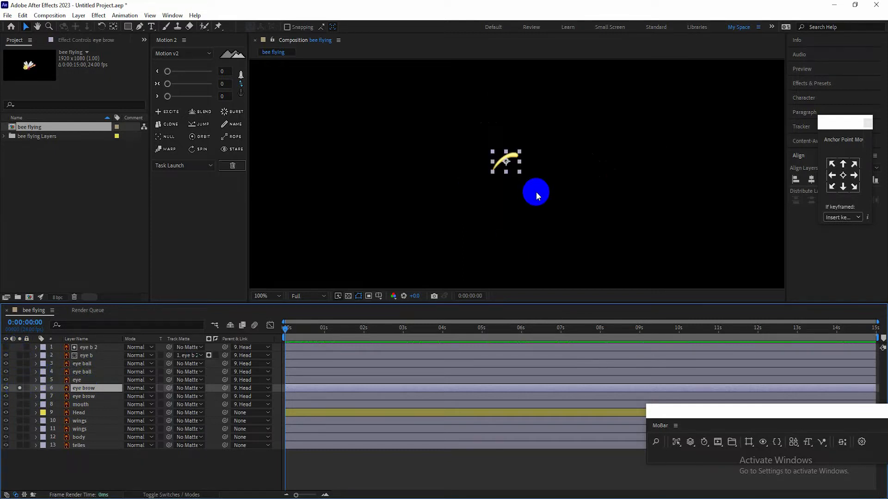
scroll(509, 164, "up", 4)
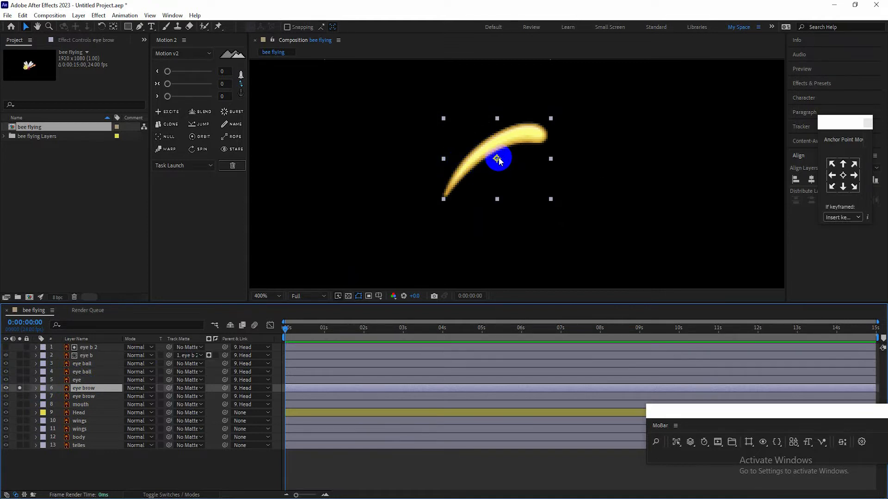
key("y")
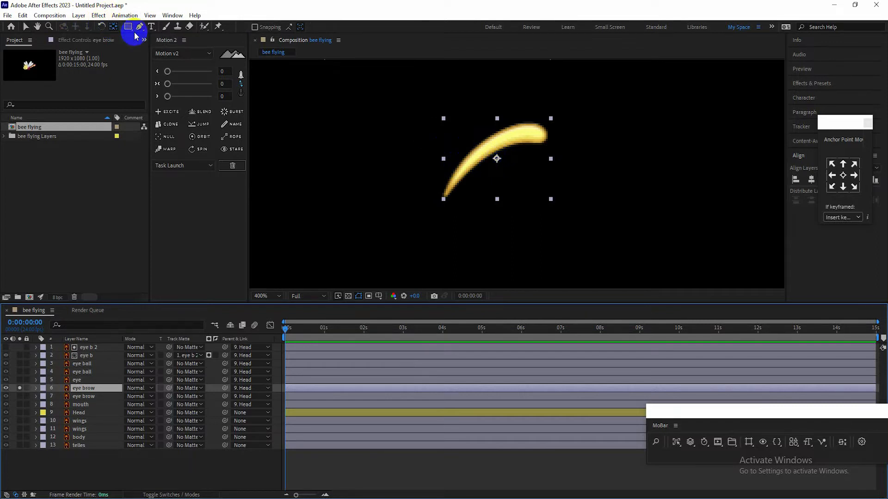
left_click_drag(496, 158, 445, 195)
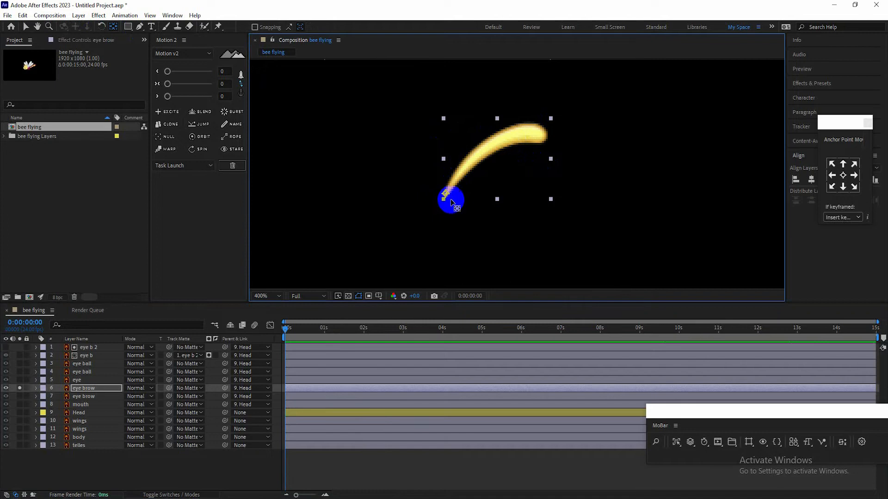
left_click(19, 389)
Solo the layer 7 eye brow, move its anchor point to the antenna's thin lower end, and unsolo it
left_click(86, 397)
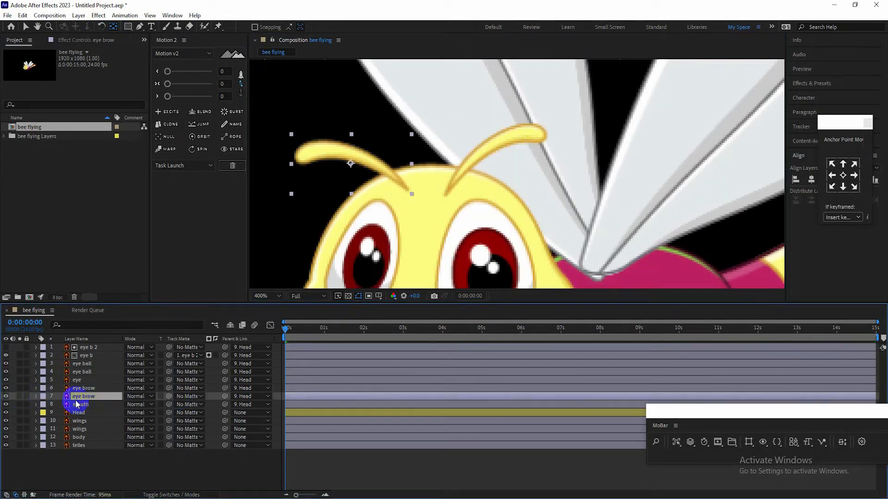
left_click(19, 396)
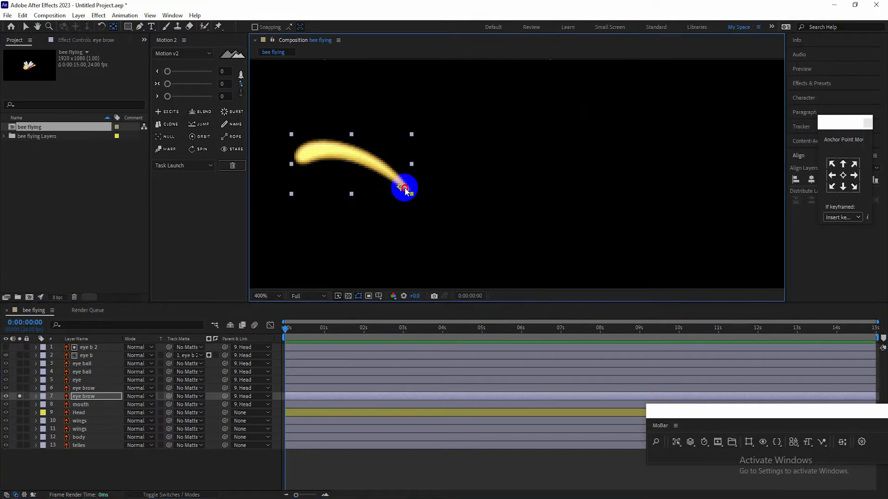
left_click(20, 397)
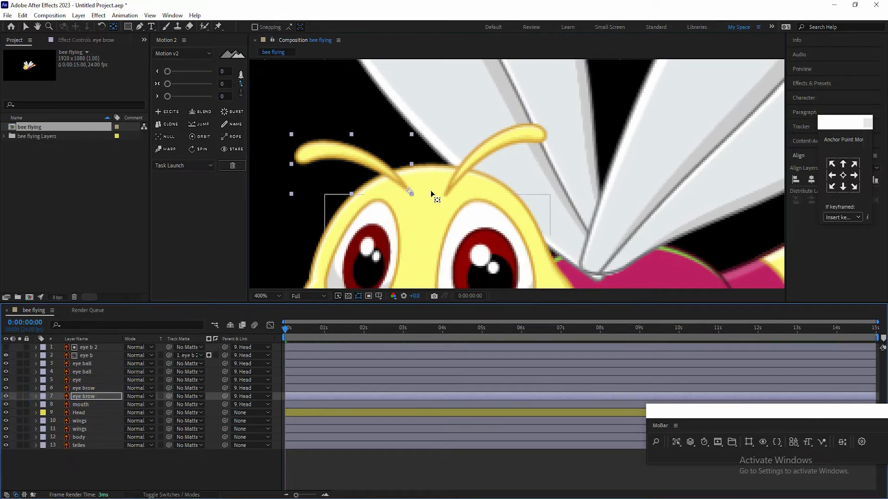
Reveal Rotation on both eye brow layers and add a loopOut() expression to the layer 6 eye brow's Rotation
left_click(89, 389, "ctrl")
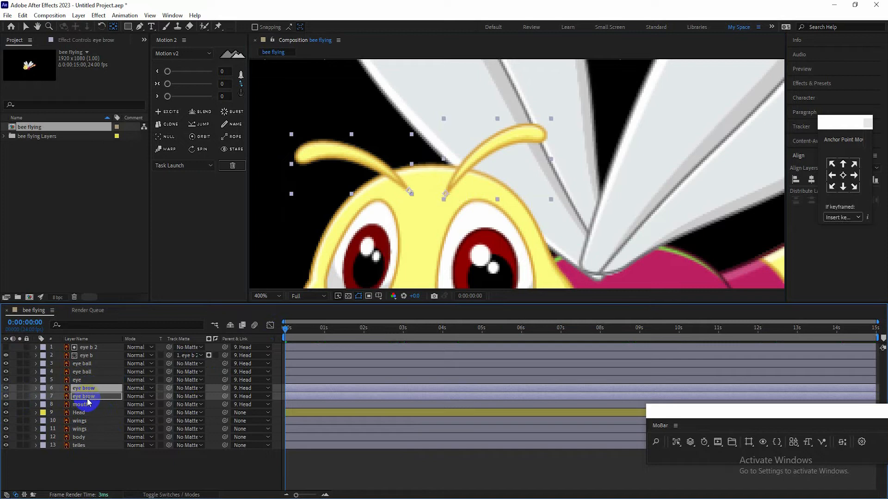
key("r")
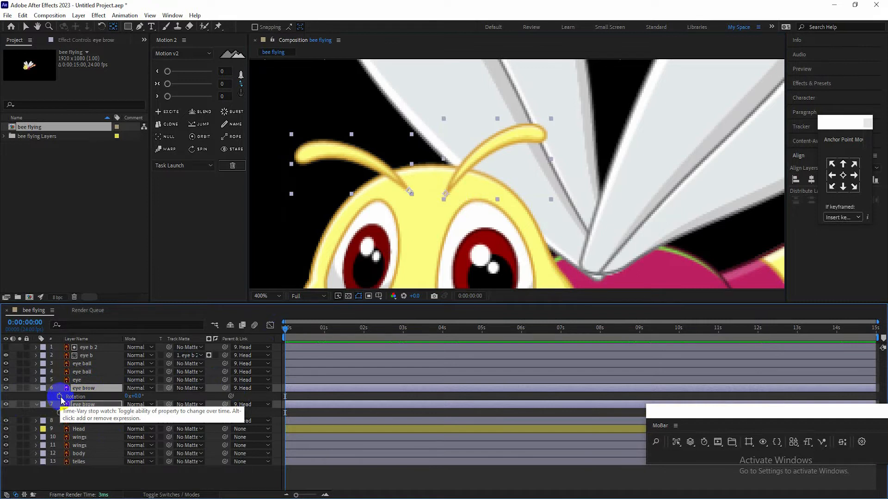
left_click(59, 397, "alt")
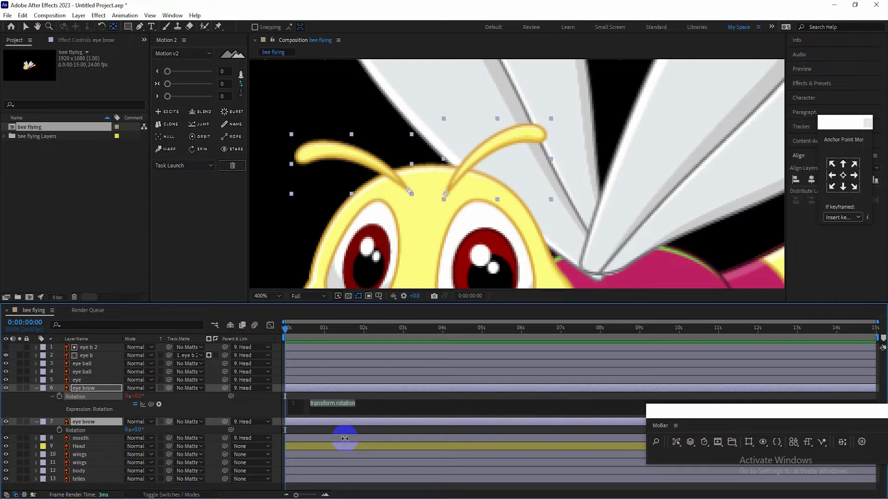
type("lo")
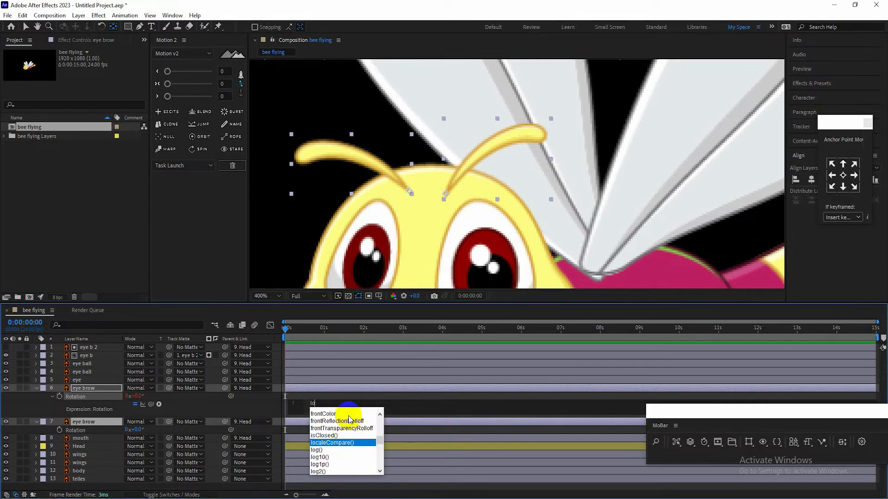
type("op")
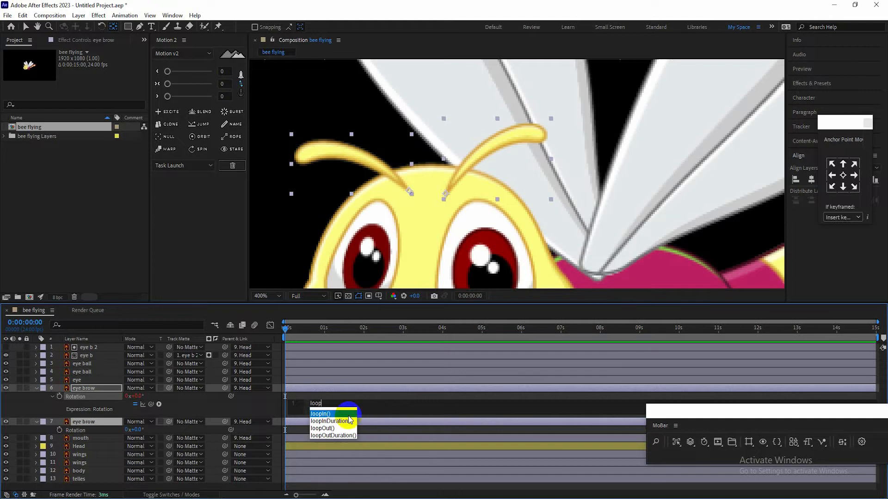
left_click(323, 428)
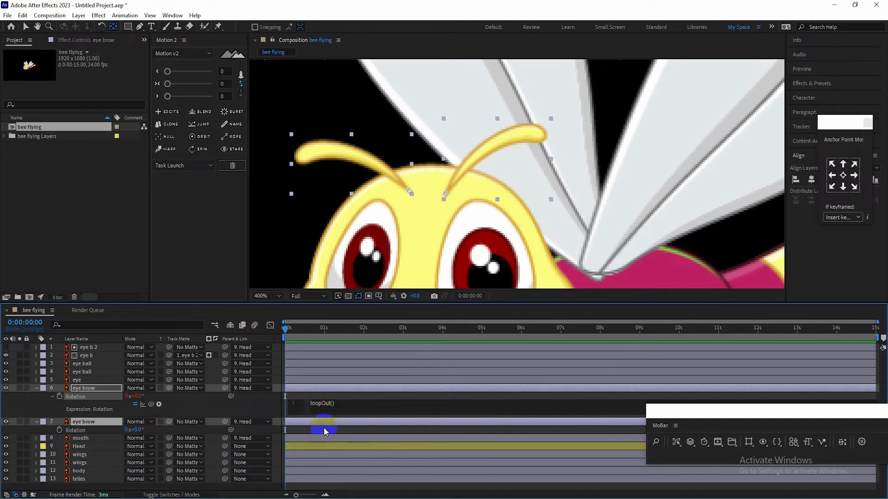
left_click(203, 406)
Add the same loopOut() expression to the Rotation of the layer 7 eye brow
left_click(60, 430, "alt")
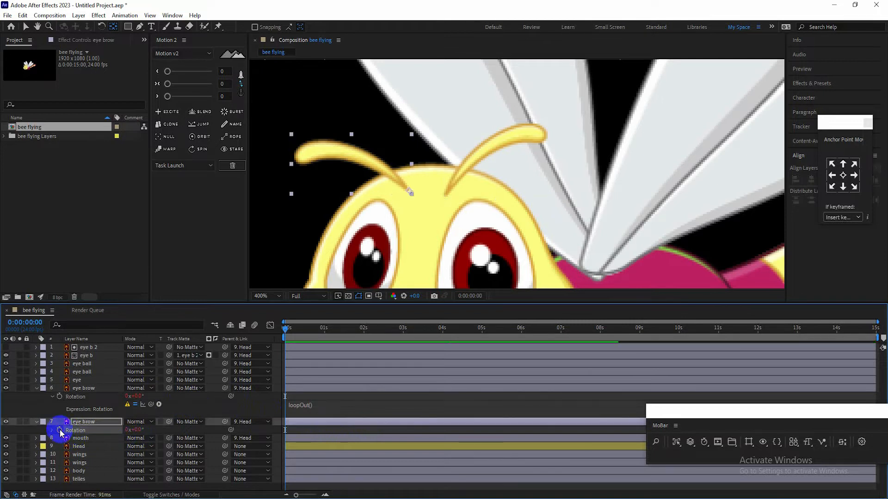
type("loopOut()")
left_click(267, 438)
Preview the animation from the start and select the layer 6 eye brow's Rotation property at frame 0
key("space")
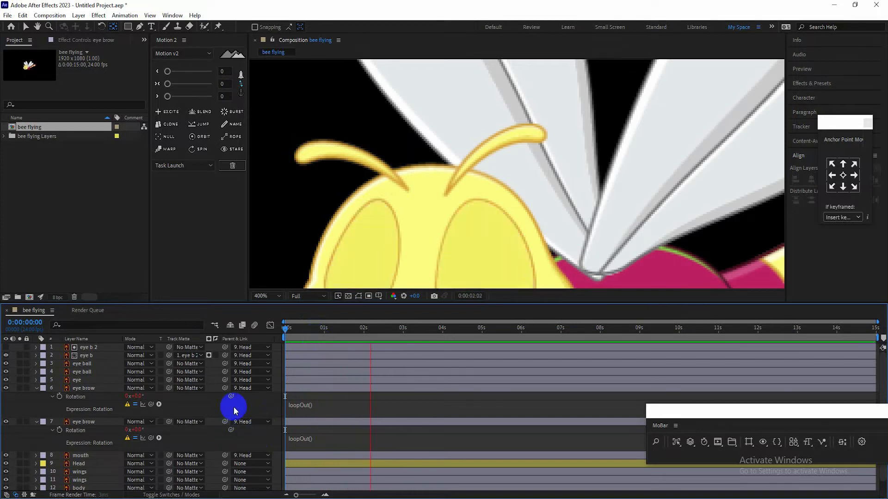
left_click_drag(307, 330, 234, 337)
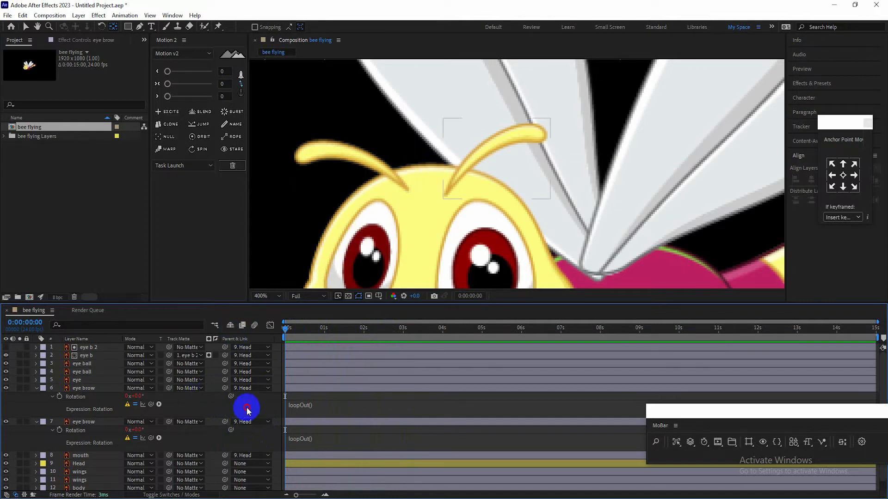
left_click(75, 398)
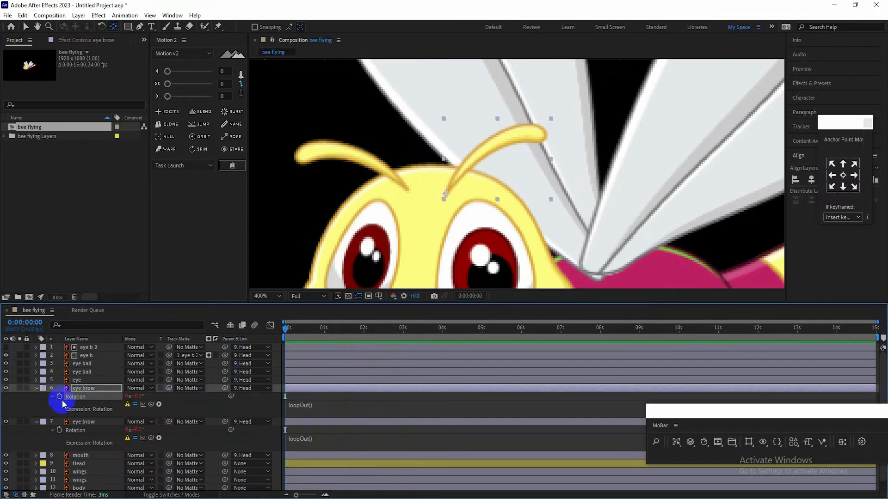
Start keyframing the layer 6 eye brow's Rotation with a keyframe at frame 0
scroll(486, 220, "down", 4)
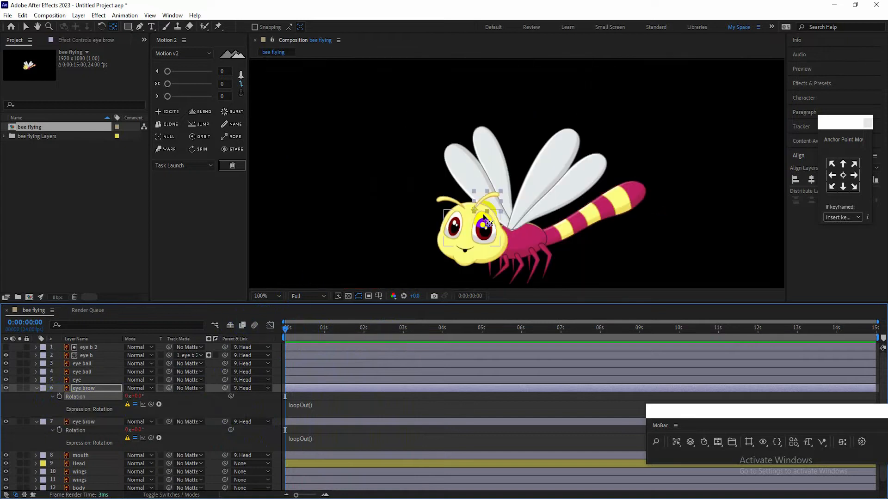
scroll(505, 217, "up", 2)
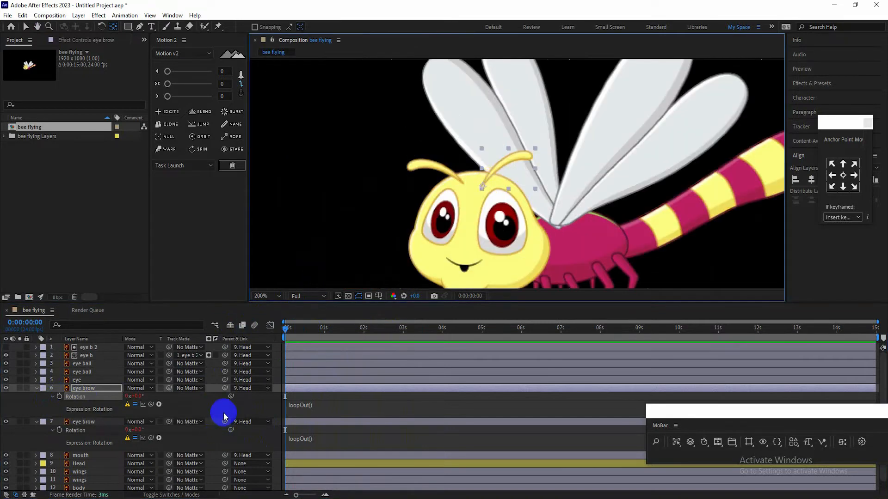
left_click(70, 413)
left_click(93, 388)
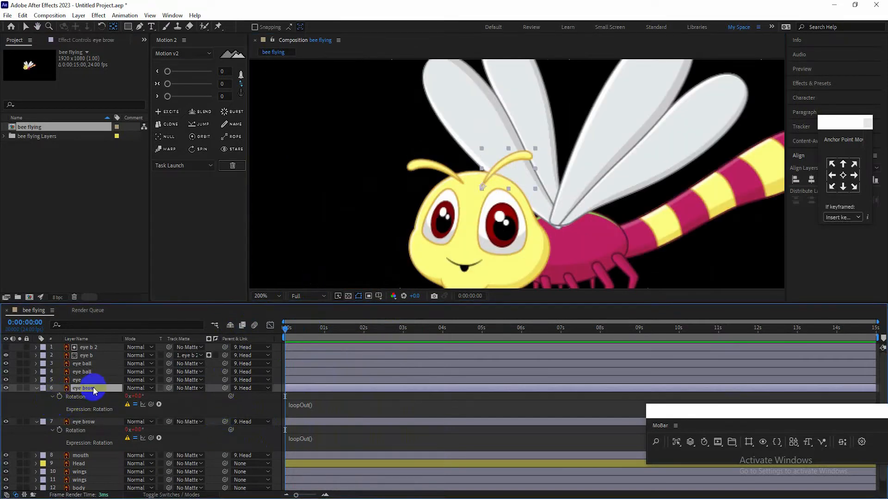
left_click(315, 408)
left_click(206, 416)
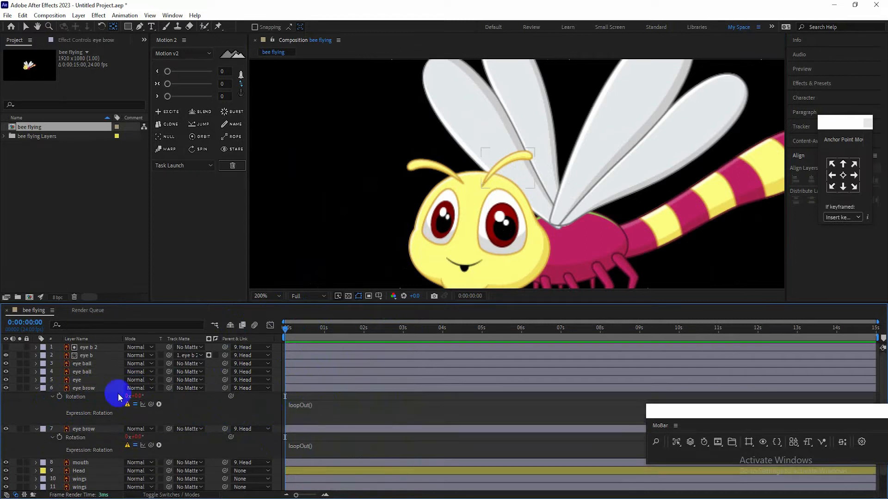
left_click(88, 389)
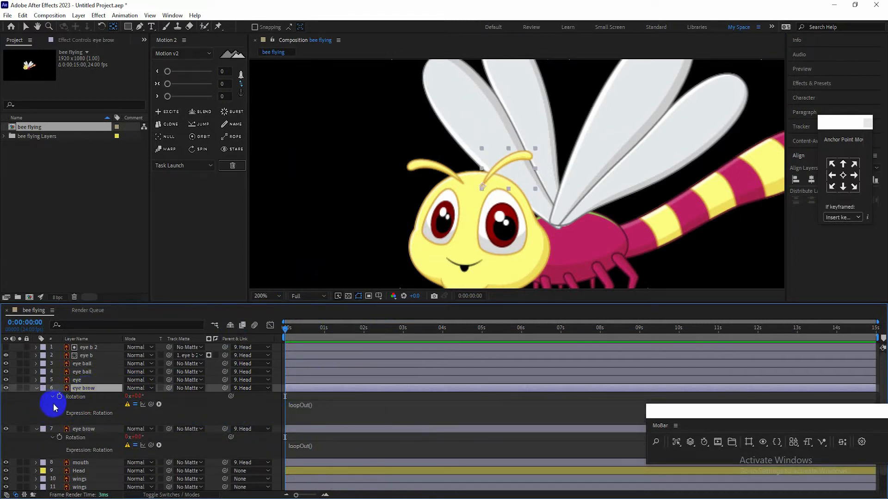
left_click(59, 397)
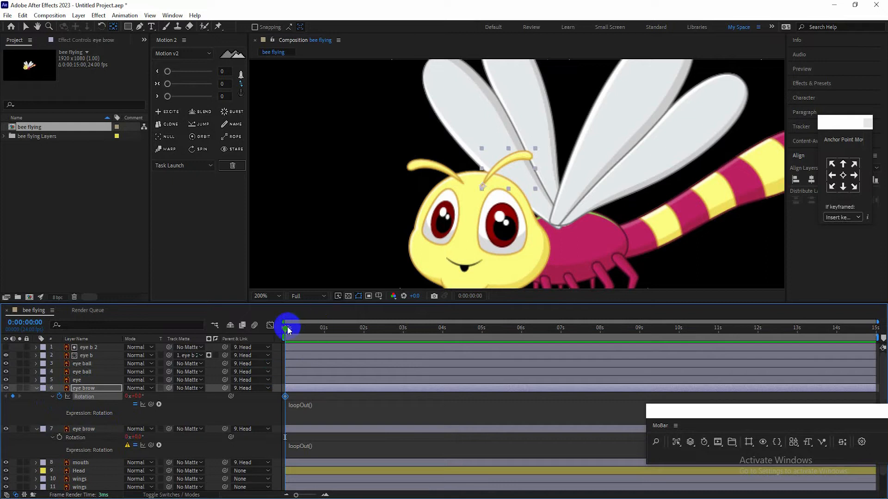
Set the layer 6 eye brow's Rotation to 11° at frame 10, clone its first keyframe to frame 20, and preview the loop
left_click(300, 334)
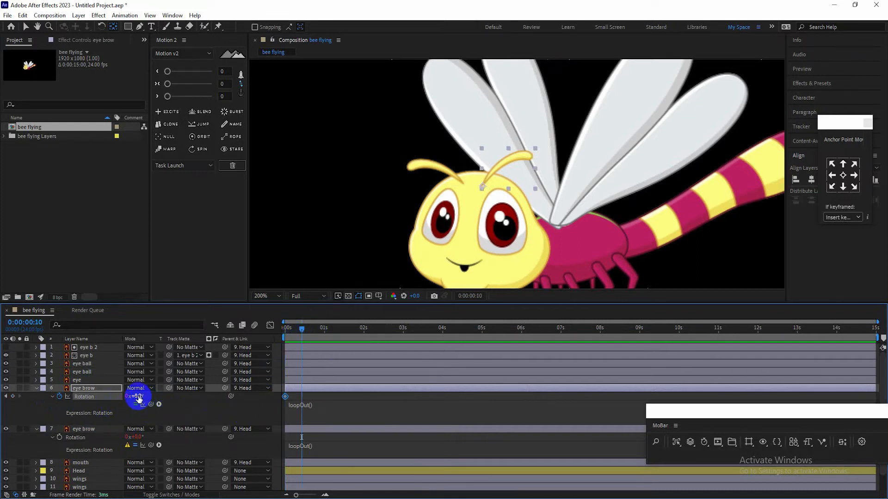
left_click_drag(140, 395, 140, 391)
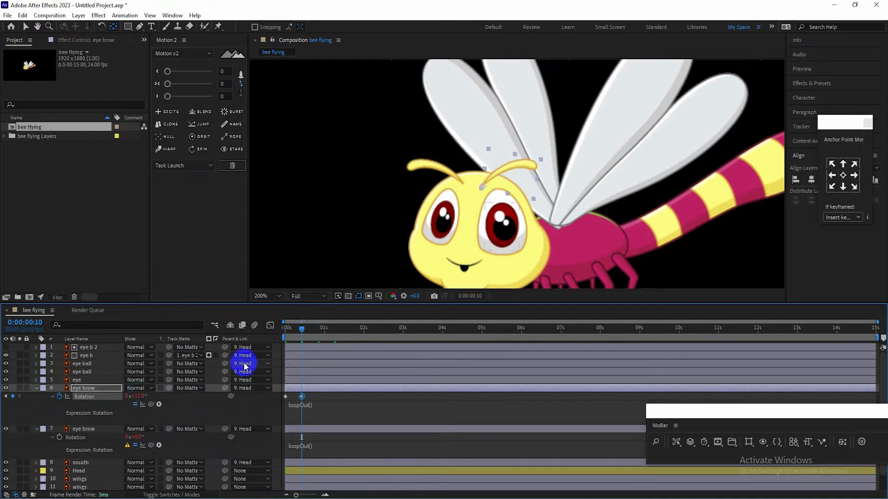
key("shift+Page_Down")
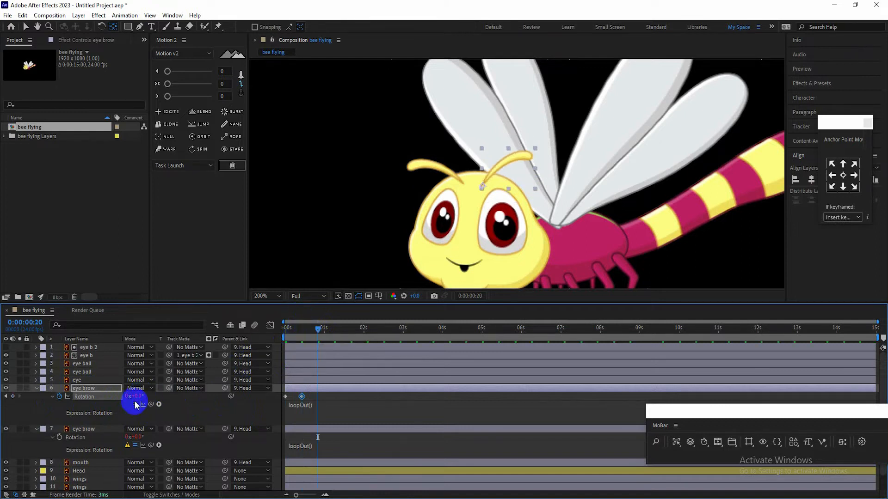
left_click(286, 397)
left_click(169, 125)
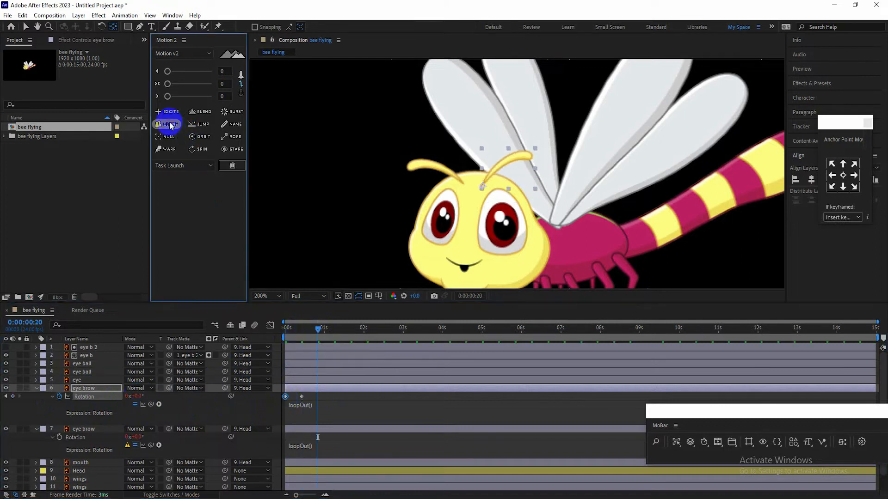
left_click_drag(324, 334, 249, 339)
key("space")
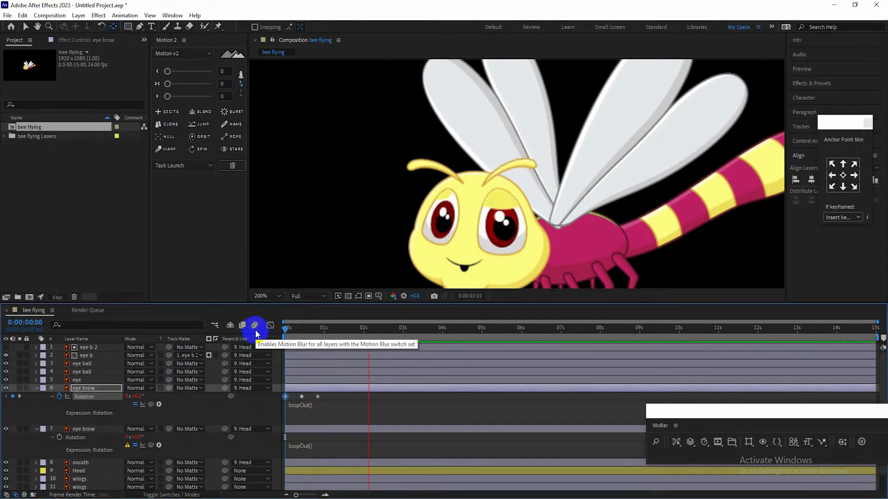
key("space")
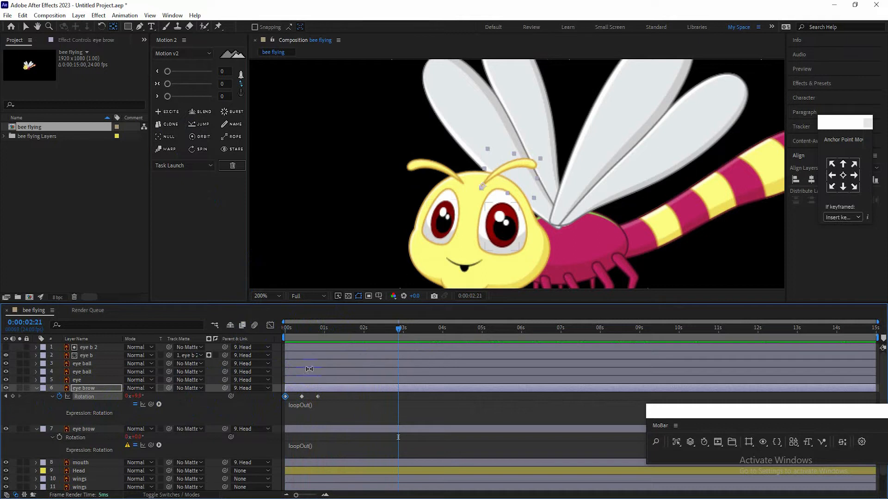
Stretch the layer 6 eye brow's Rotation keyframes so they fall at 0, 1 and 2 seconds, and preview the slower motion
left_click_drag(398, 330, 363, 331)
left_click_drag(327, 394, 363, 400)
left_click_drag(365, 330, 252, 331)
key("space")
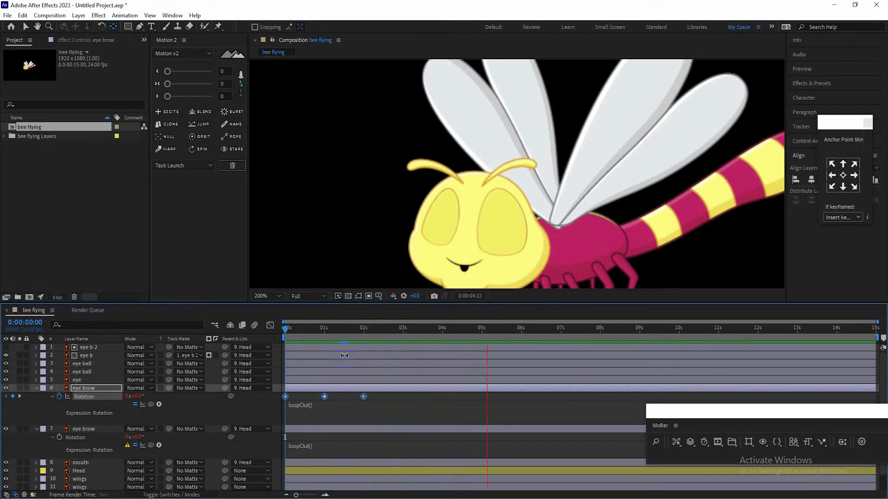
key("space")
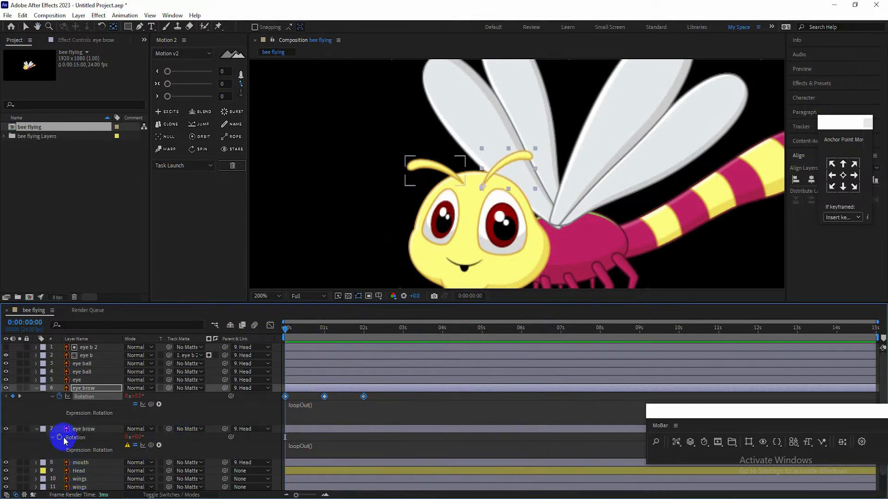
Add Rotation keyframes to the layer 7 eye brow at 0, 1 and 2 seconds
left_click(81, 429)
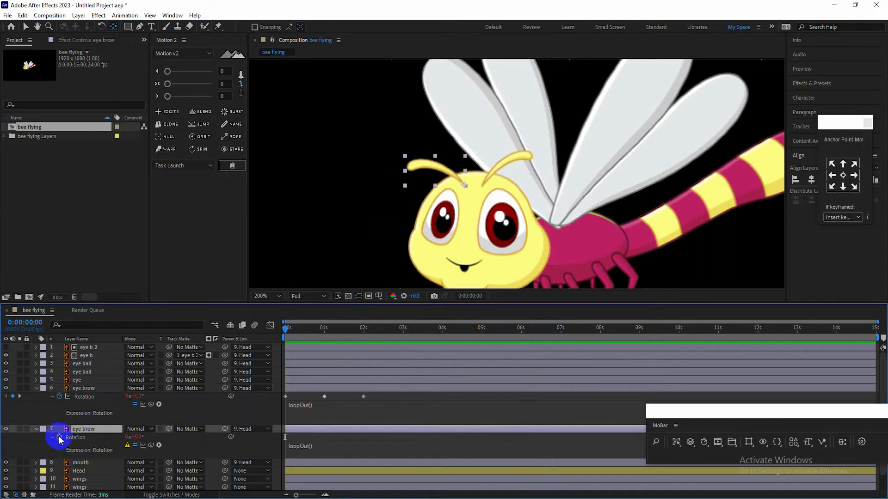
left_click(59, 438)
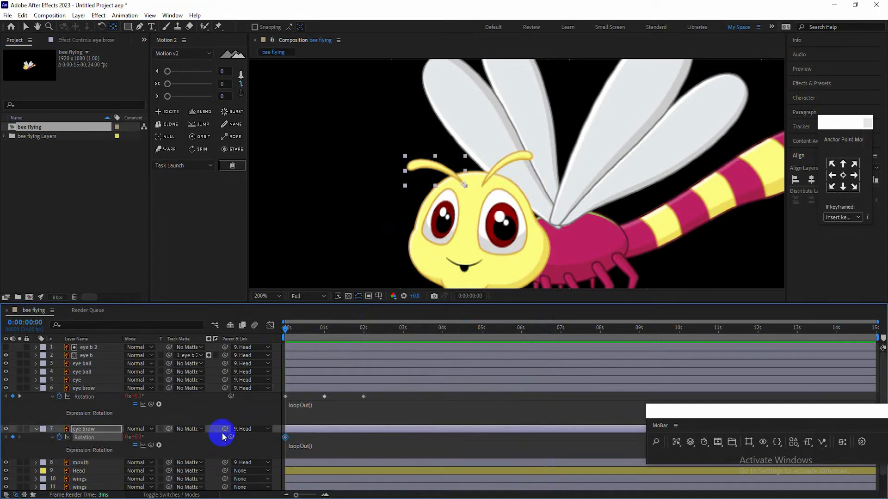
key("k")
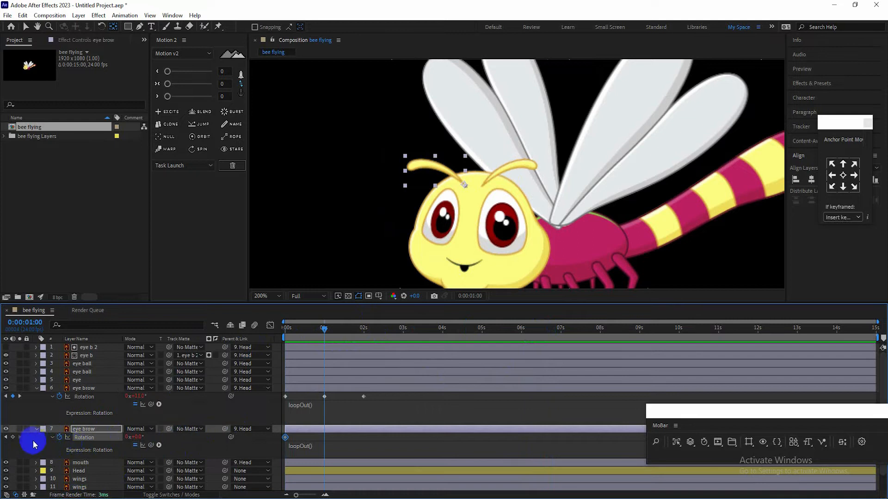
key("k")
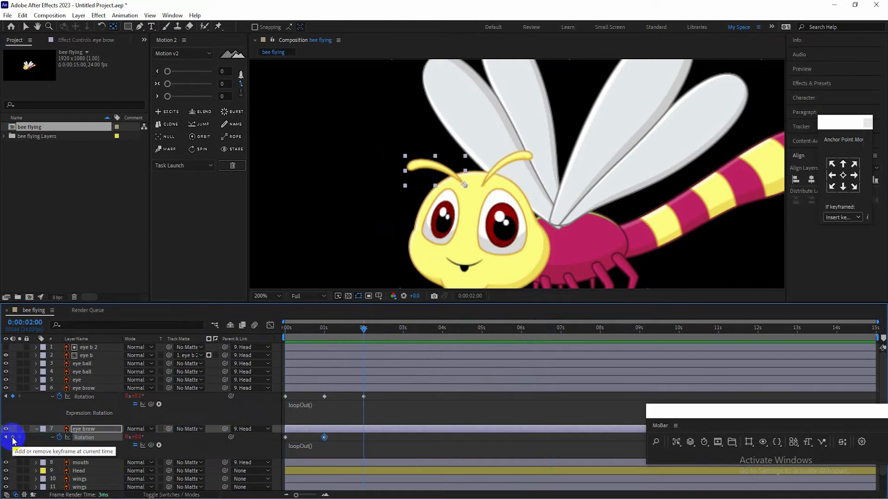
left_click(12, 438)
Set the layer 7 eye brow's Rotation to -11° at the 1-second keyframe and check the antenna motion on the whole bee
left_click_drag(357, 331, 324, 333)
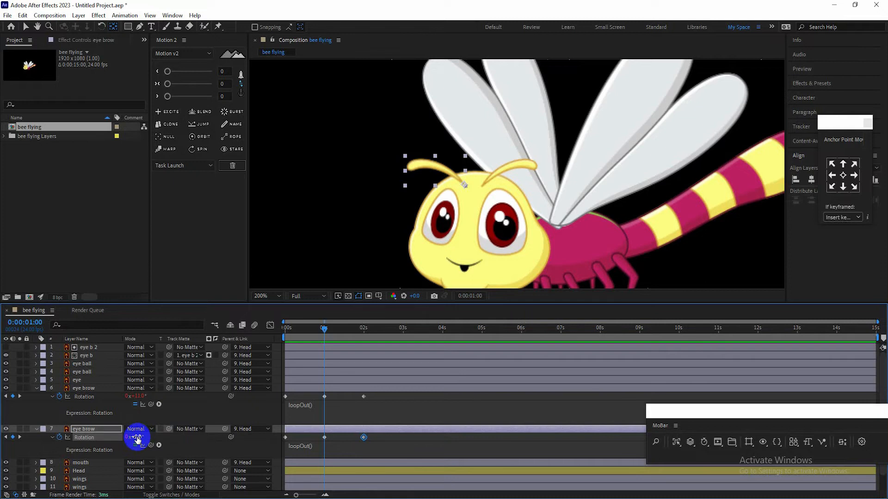
left_click_drag(135, 438, 145, 454)
scroll(490, 219, "down", 1)
key("space")
left_click_drag(539, 214, 539, 193)
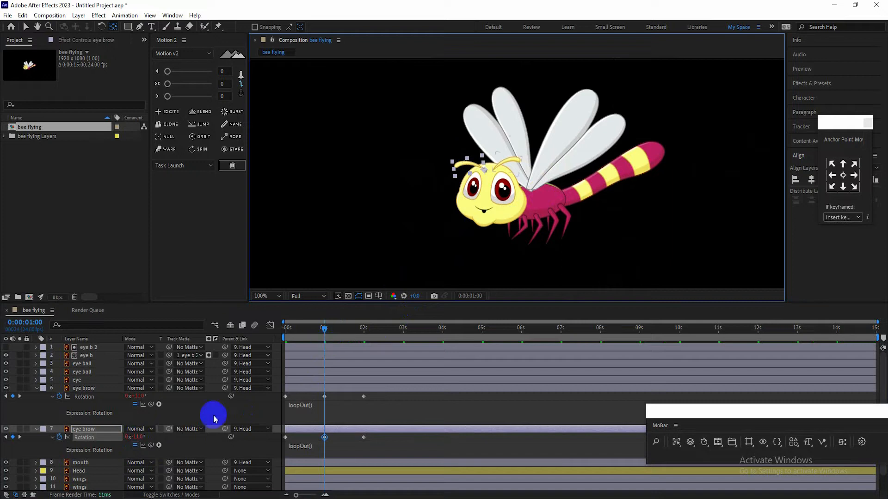
Delete the loopOut() expression and all Rotation keyframes from the layer 7 eye brow
left_click(196, 409)
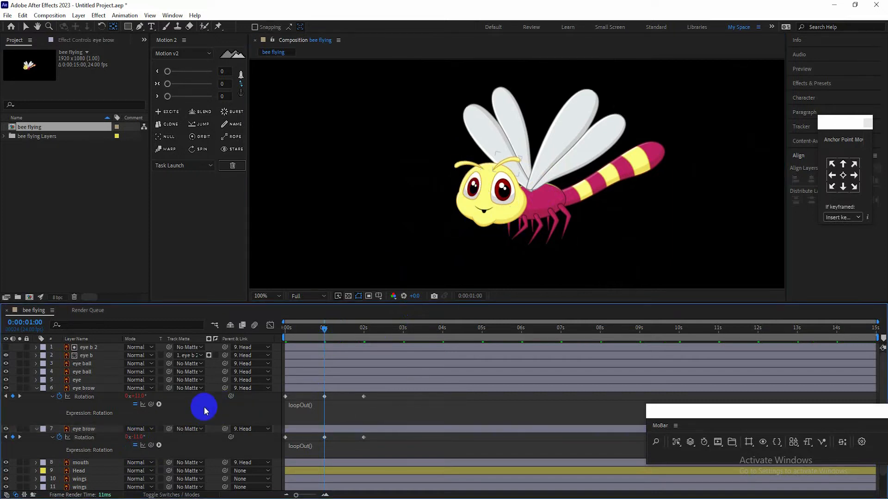
left_click(286, 443)
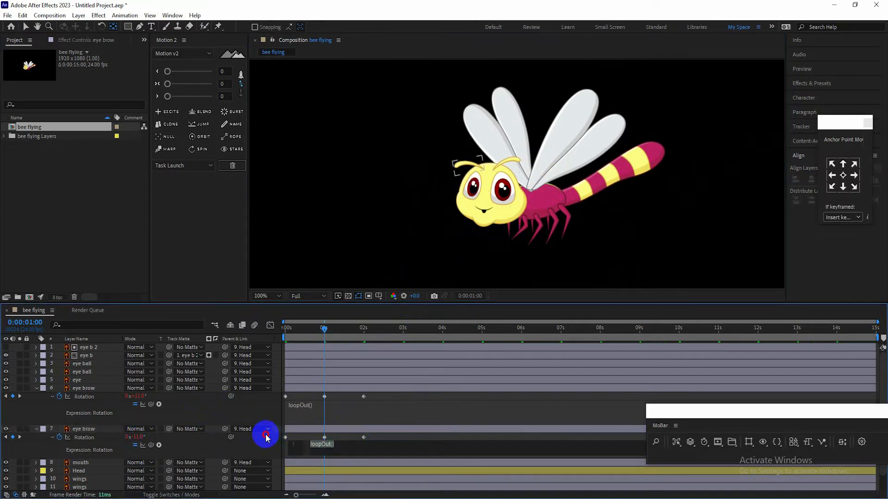
left_click(262, 469)
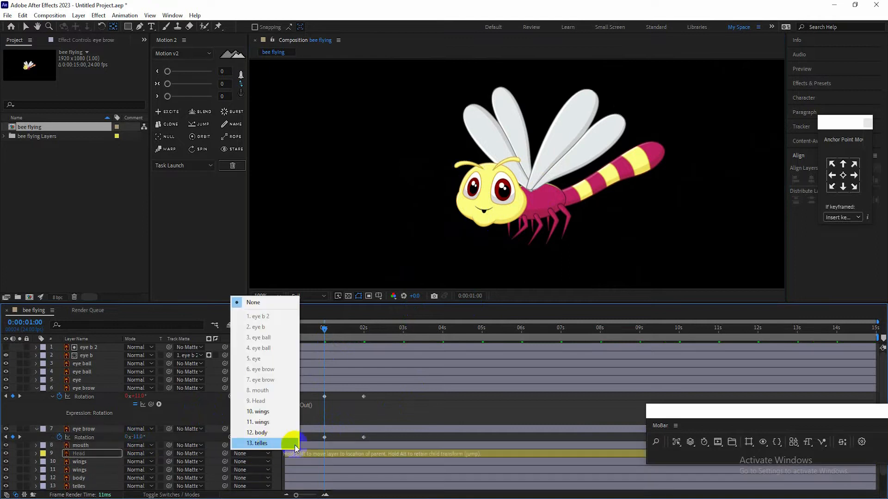
left_click(168, 437)
left_click_drag(378, 441, 277, 440)
key("Delete")
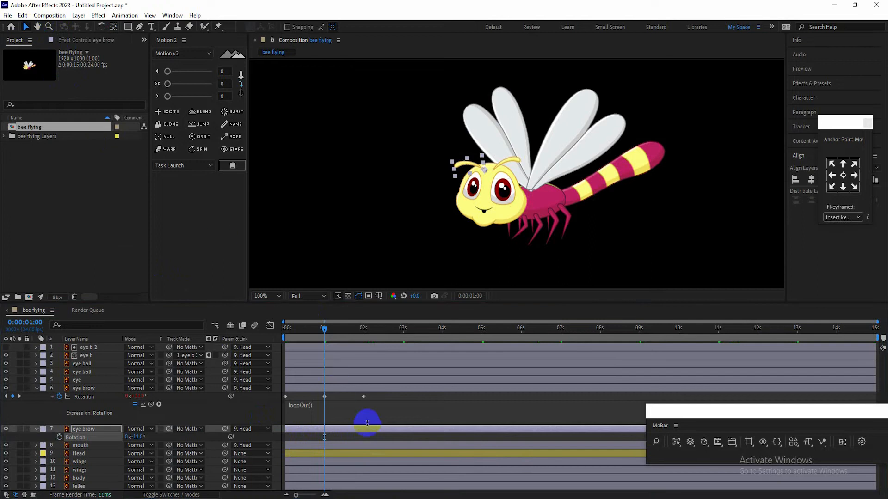
Remove the loopOut() expression and all Rotation keyframes from the layer 6 eye brow
left_click(342, 407)
key("Delete")
left_click(237, 409)
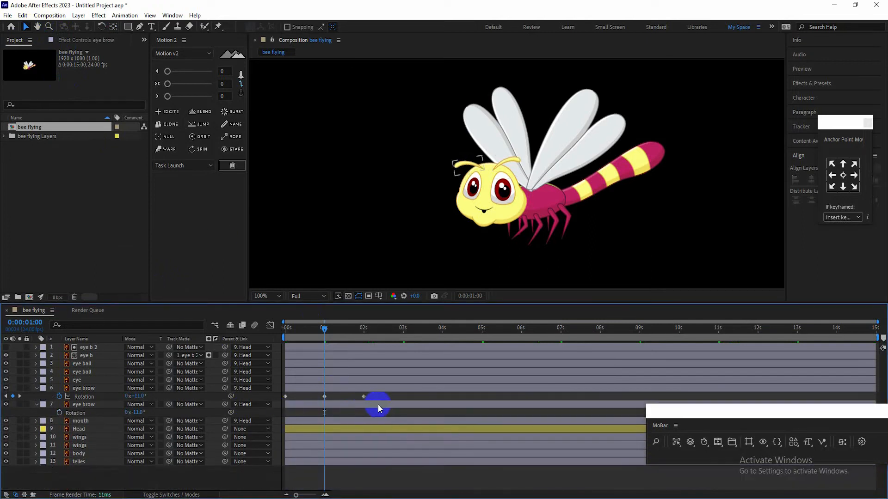
left_click_drag(372, 398, 283, 406)
key("Delete")
Return to frame 0 and add the expression wiggle(2,3) to the layer 6 eye brow's Rotation
left_click(316, 333)
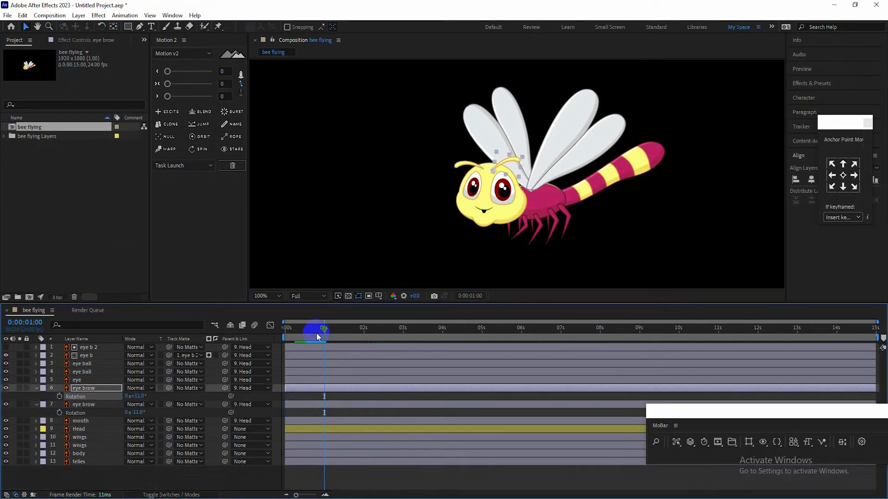
key("Home")
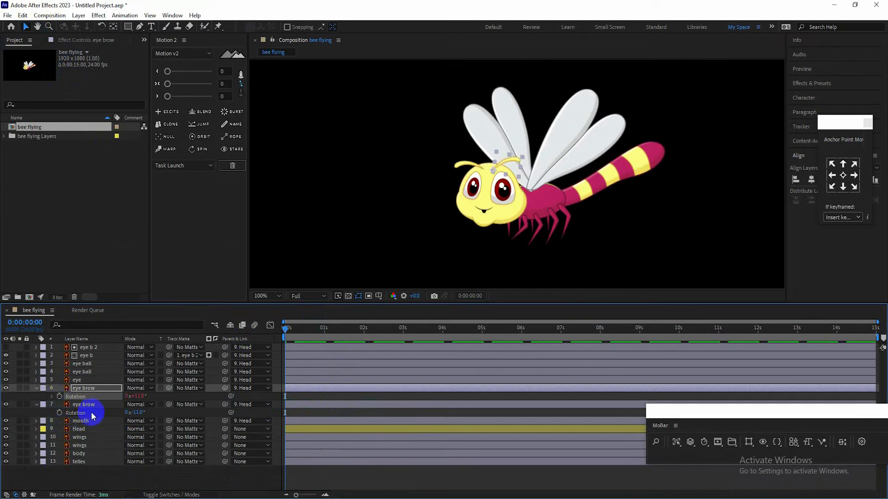
left_click(59, 397, "alt")
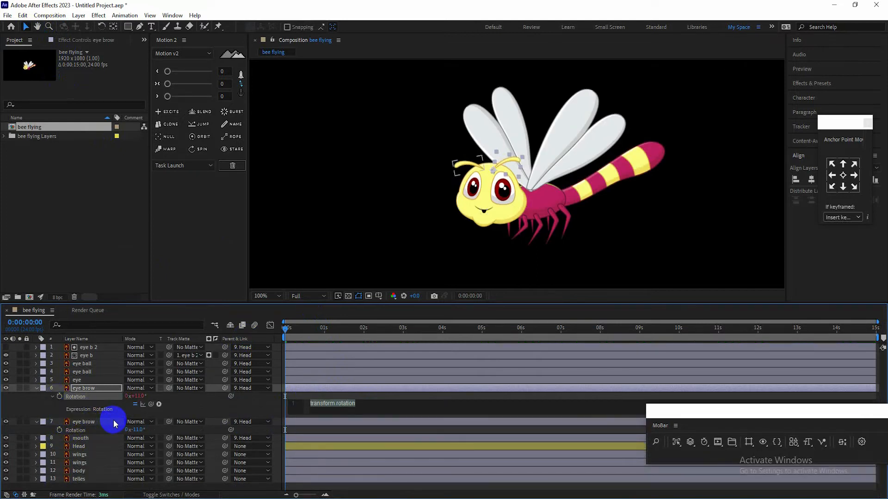
type("wiggle(2,3")
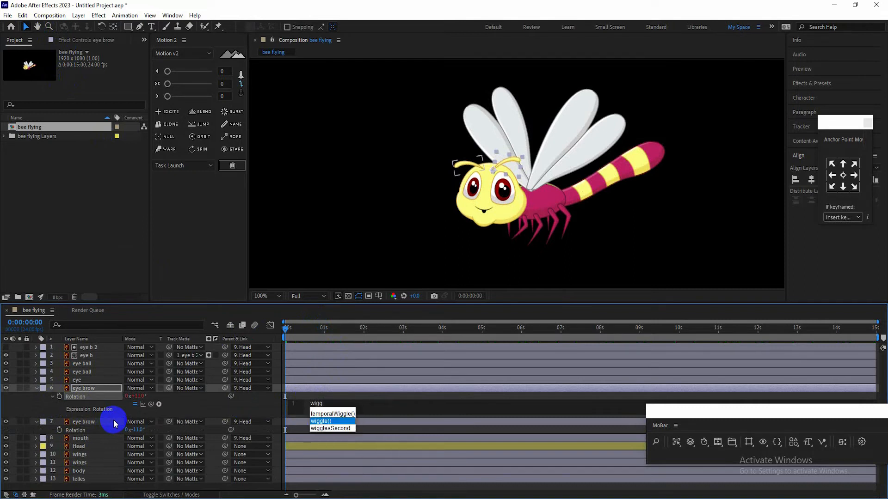
left_click(321, 422)
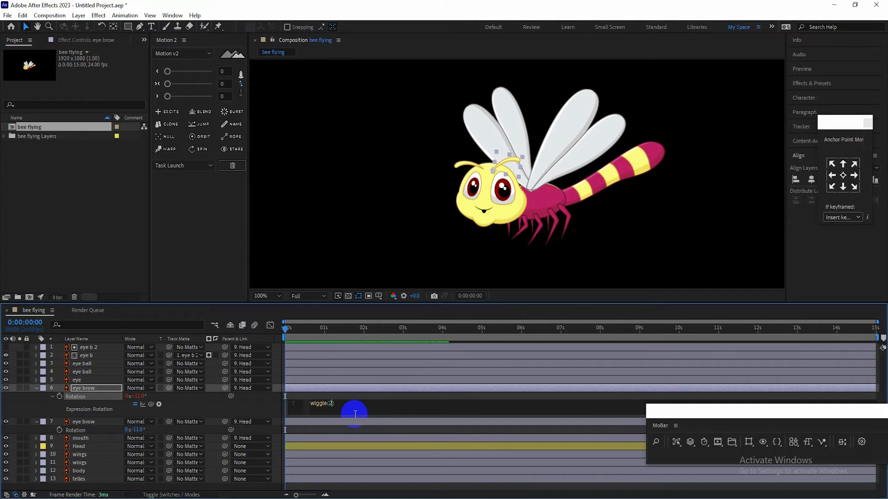
left_click(251, 411)
Preview the antenna wiggle from the start and change the layer 6 eye brow's Rotation expression to wiggle(3,3)
key("space")
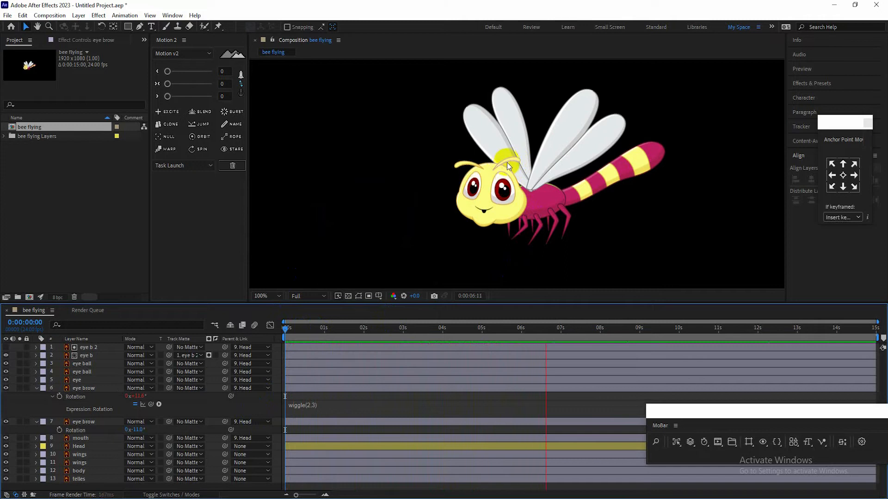
key("space")
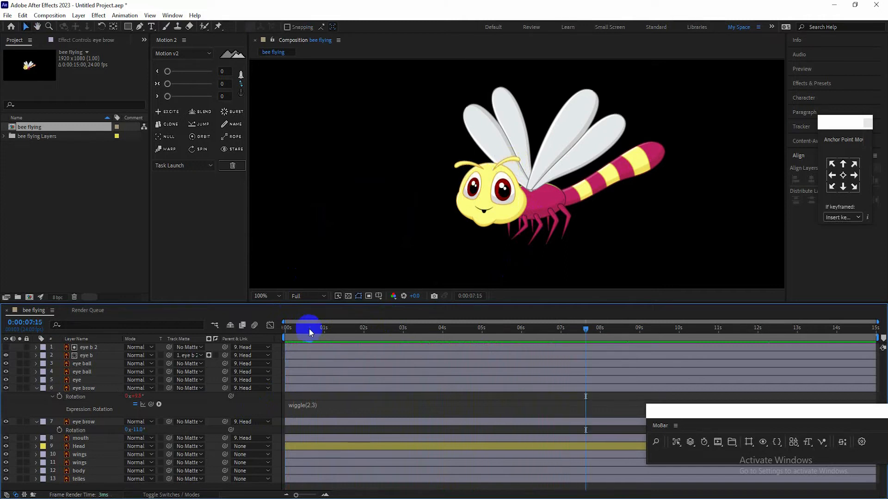
left_click_drag(309, 329, 263, 328)
key("space")
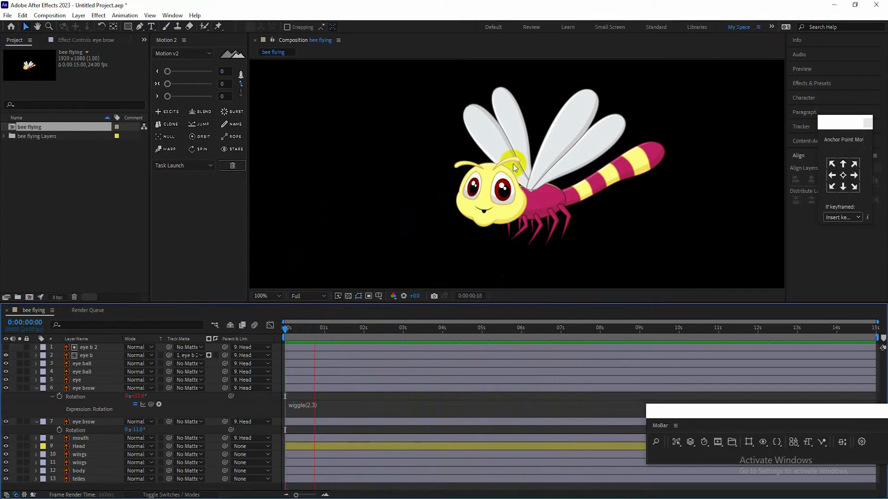
key("space")
left_click(305, 409)
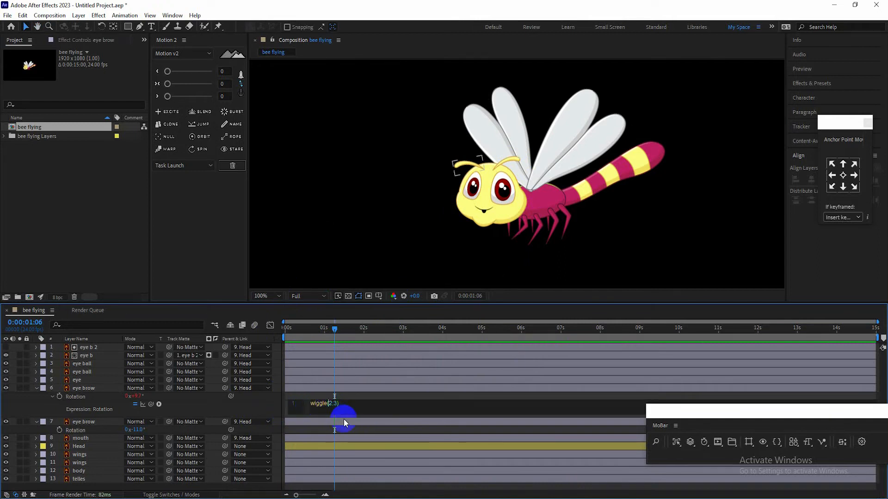
left_click(238, 412)
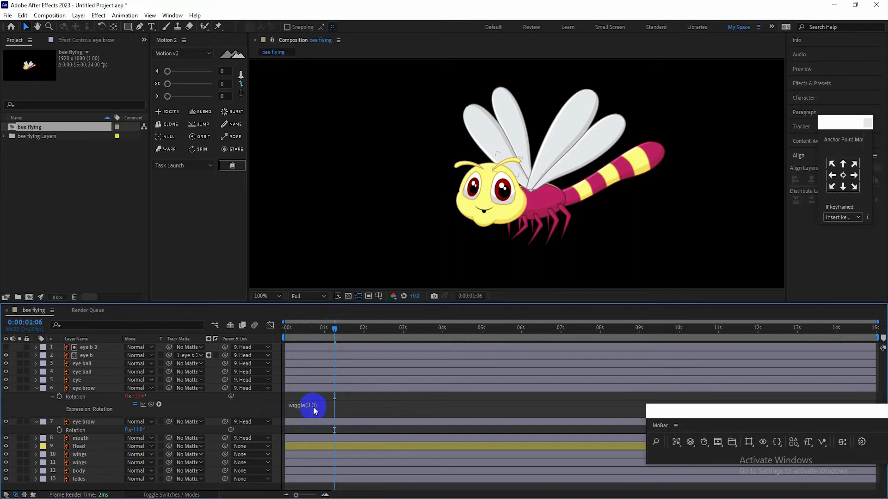
Preview the layer 6 eye brow's antenna wiggle from frame 0
left_click(530, 176)
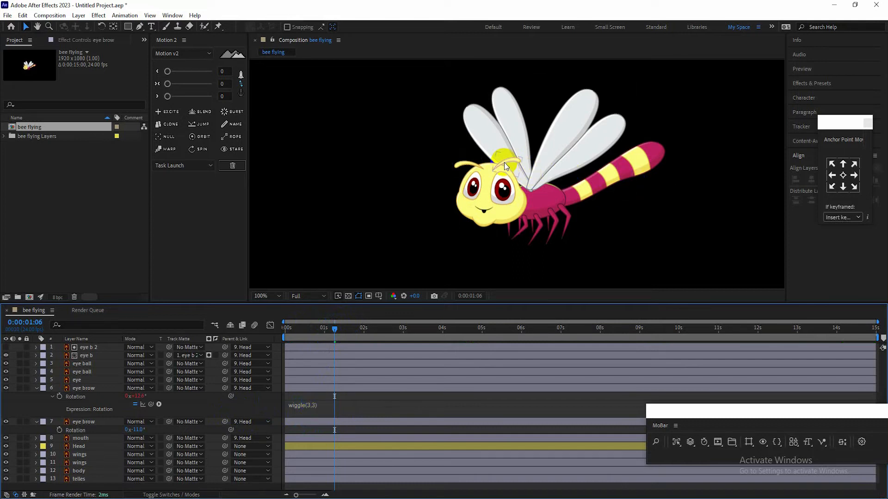
left_click(535, 159)
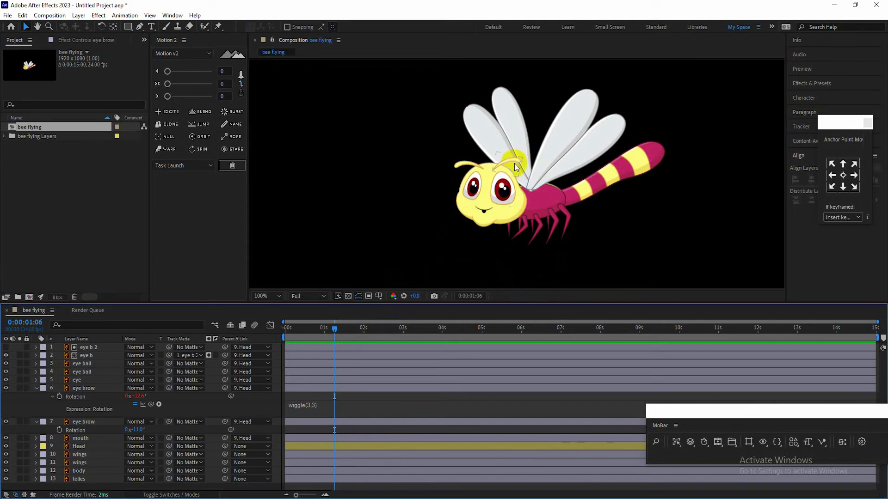
left_click_drag(334, 329, 252, 334)
key("space")
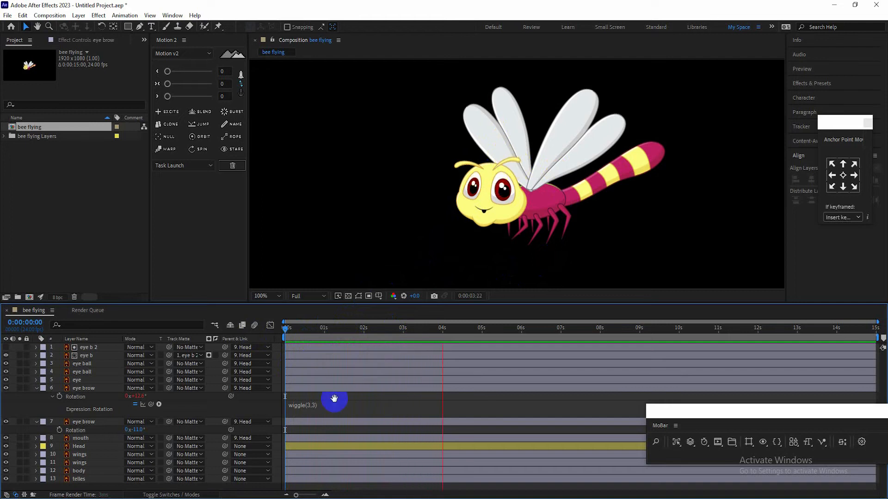
key("space")
Reset the layer 7 eye brow's Rotation and give it the wiggle(3,3) expression copied from the layer 6 eye brow
left_click(312, 407)
key("ctrl+c")
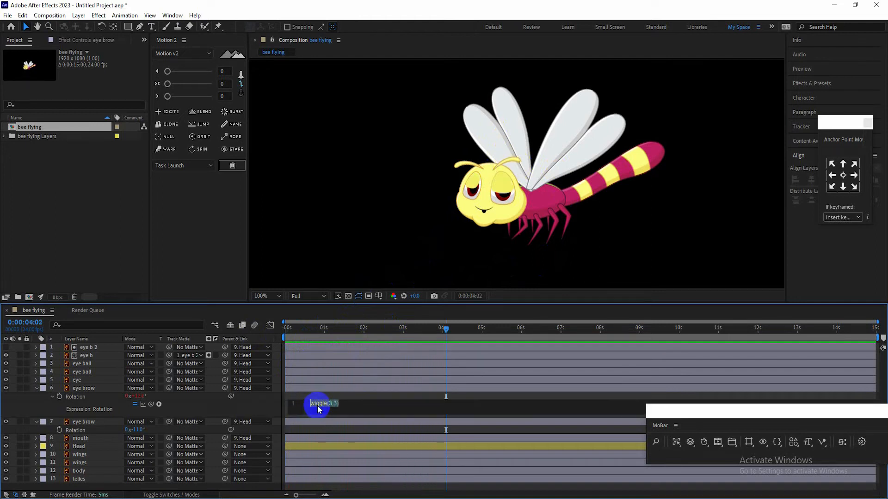
left_click(180, 407)
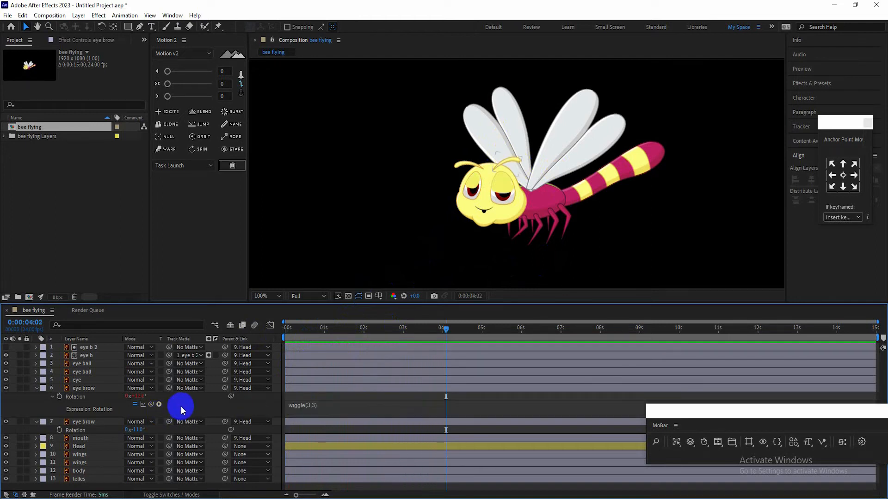
left_click(83, 422)
left_click(454, 164)
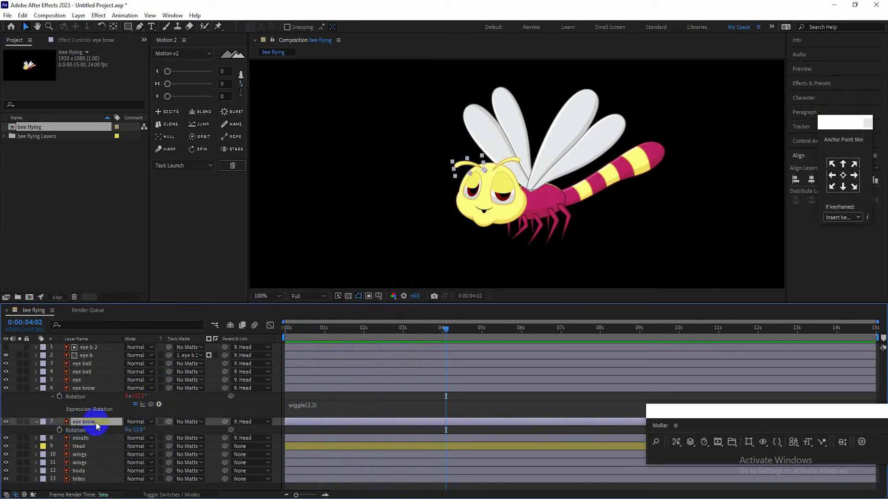
right_click(78, 429)
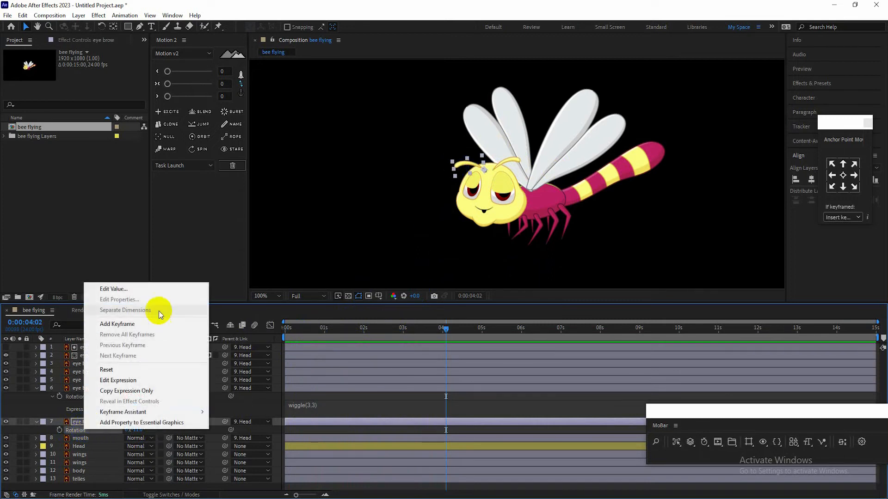
left_click(124, 372)
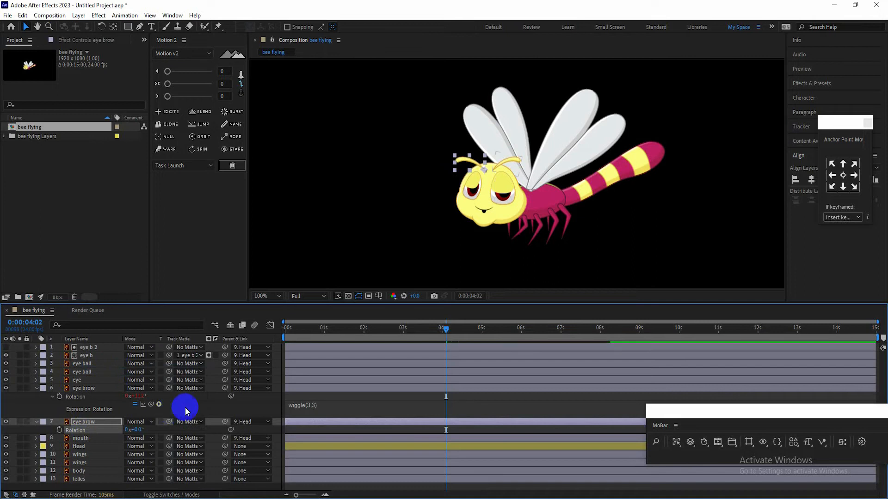
left_click(59, 431, "alt")
key("ctrl+v")
left_click(236, 438)
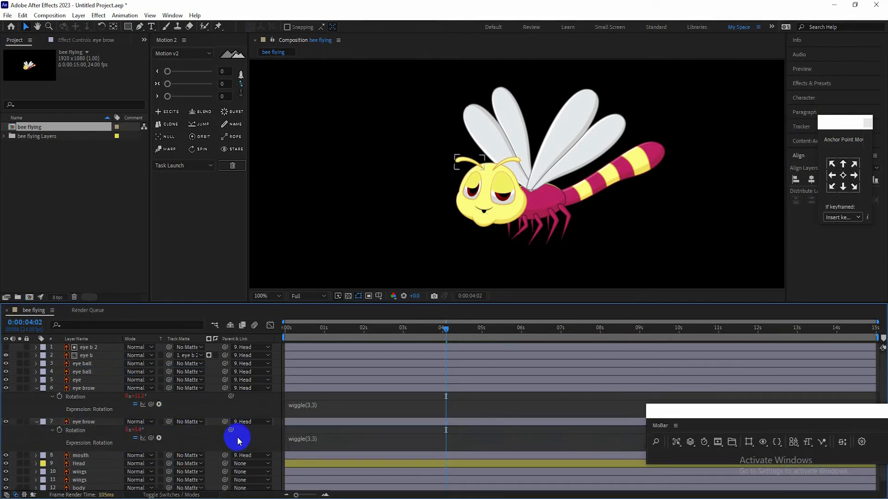
Collapse both eye brow layers and preview the two wiggling antennae from frame 0
left_click(37, 389)
left_click(36, 397)
left_click_drag(297, 330, 179, 338)
key("space")
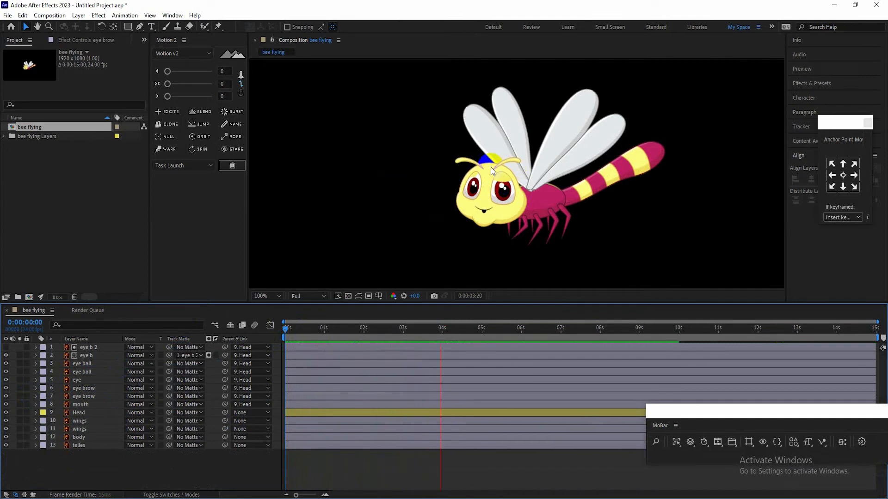
key("space")
At frame 0, solo the layer 10 wings and move their anchor point to the lower tip where the two wings meet
left_click(79, 421)
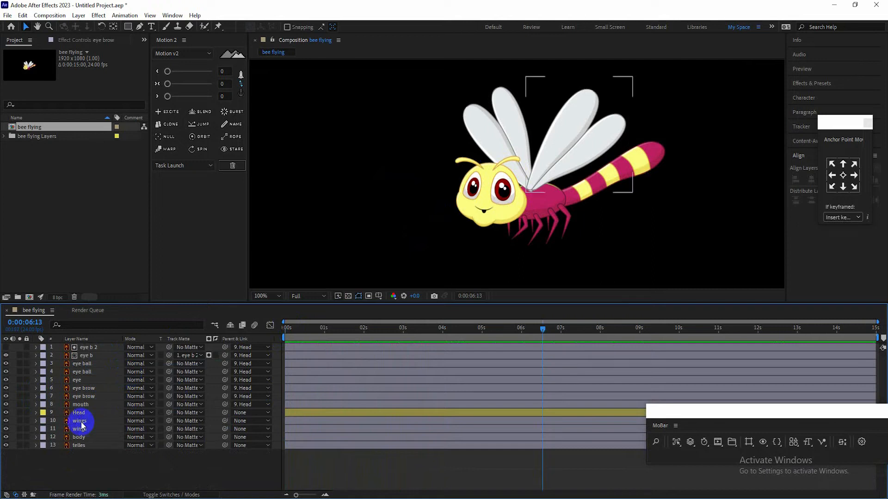
left_click(313, 329)
key("Home")
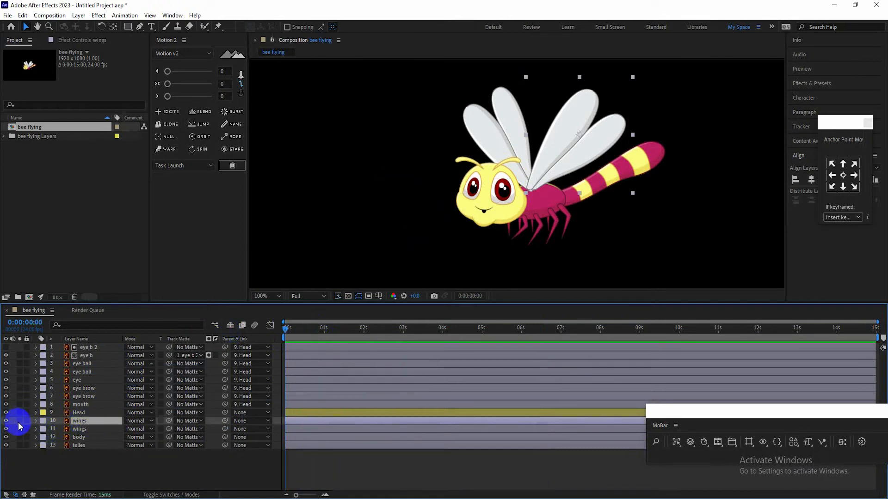
left_click(19, 420)
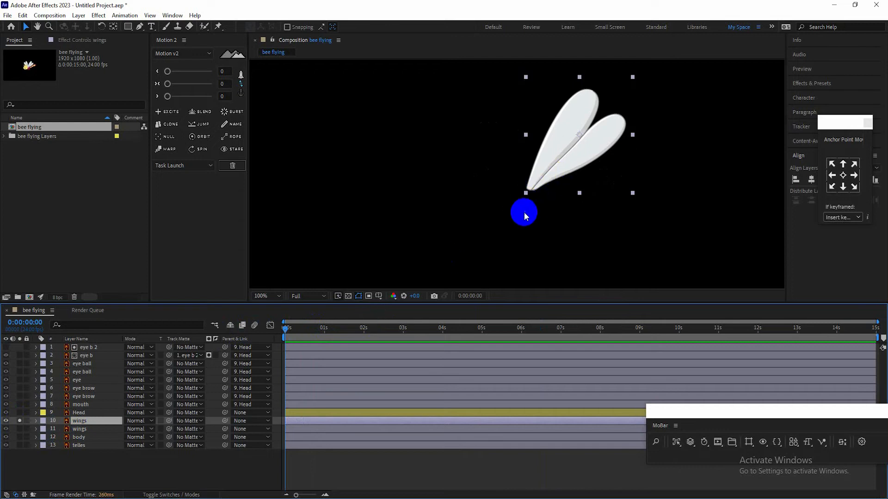
left_click(537, 179)
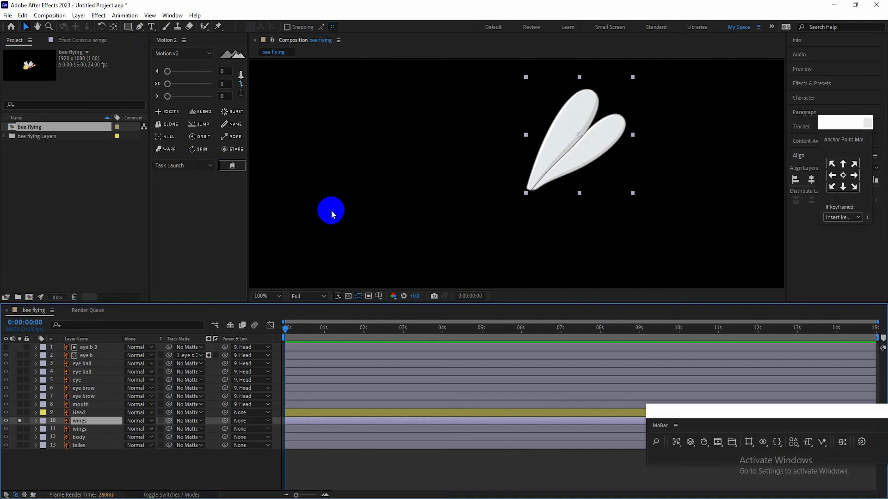
left_click(335, 208)
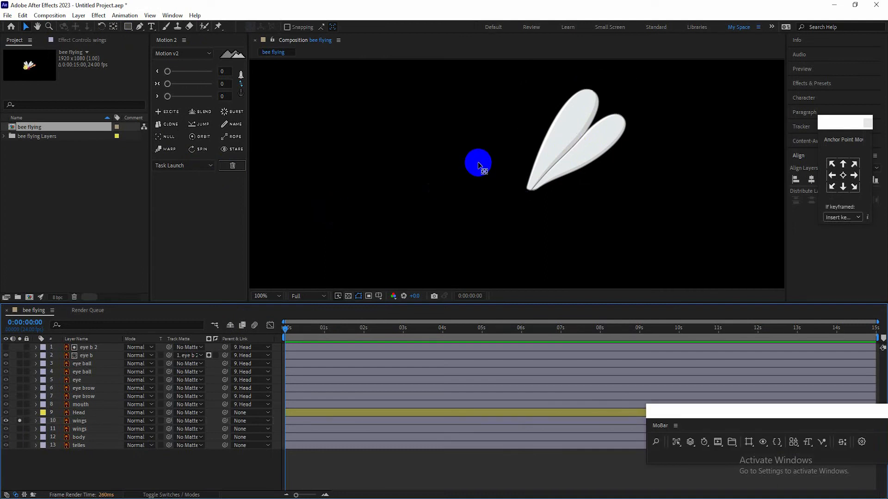
left_click(534, 179)
left_click_drag(611, 144, 533, 188)
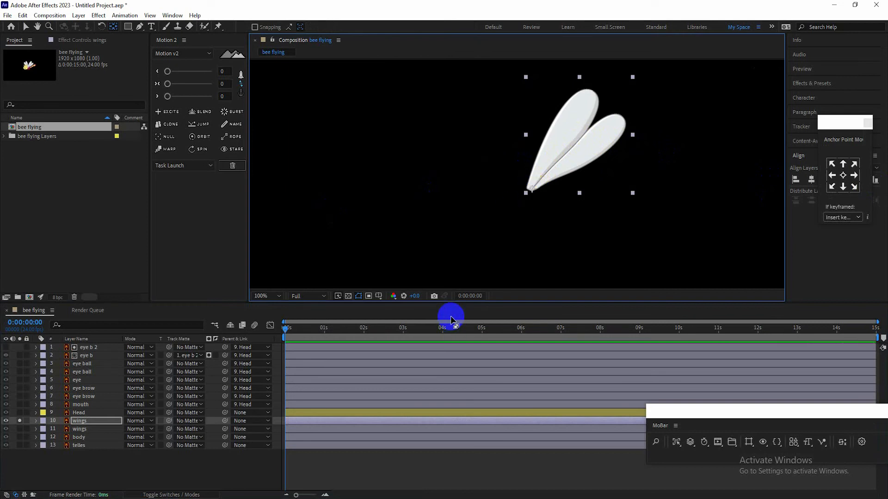
left_click(122, 467)
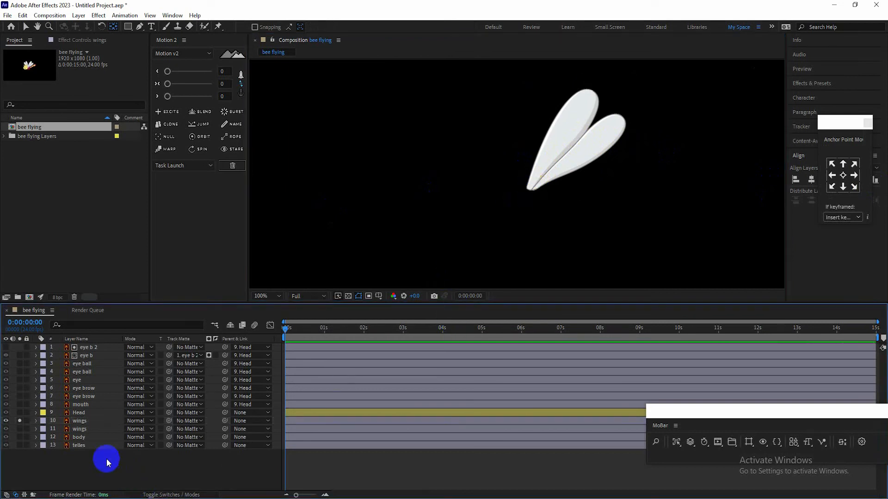
Solo the layer 11 wings instead of layer 10 and move their anchor point to the lower tip where the wings join
left_click(78, 430)
left_click(20, 429)
left_click(19, 421)
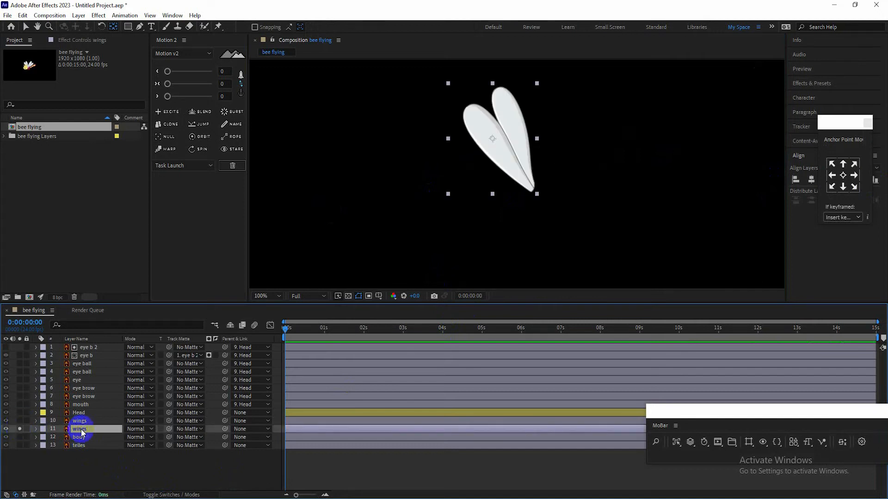
left_click_drag(496, 129, 463, 263)
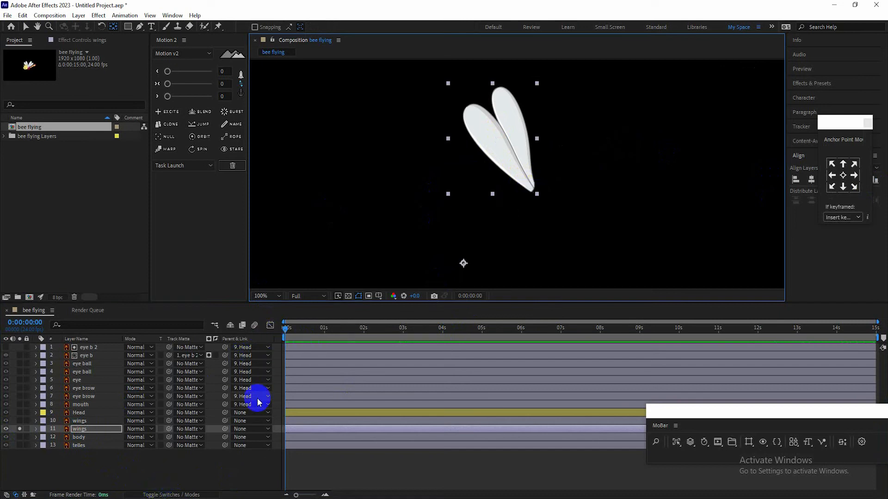
left_click(299, 329)
left_click(280, 329)
left_click(135, 463)
left_click(78, 422)
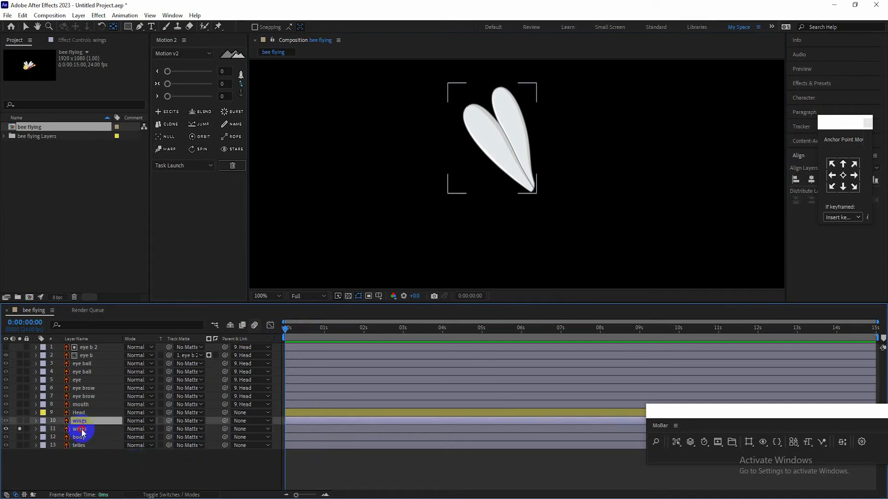
left_click(82, 430)
mouse_move(464, 262)
left_mouse_down()
mouse_move(520, 194)
mouse_move(532, 191)
left_mouse_up()
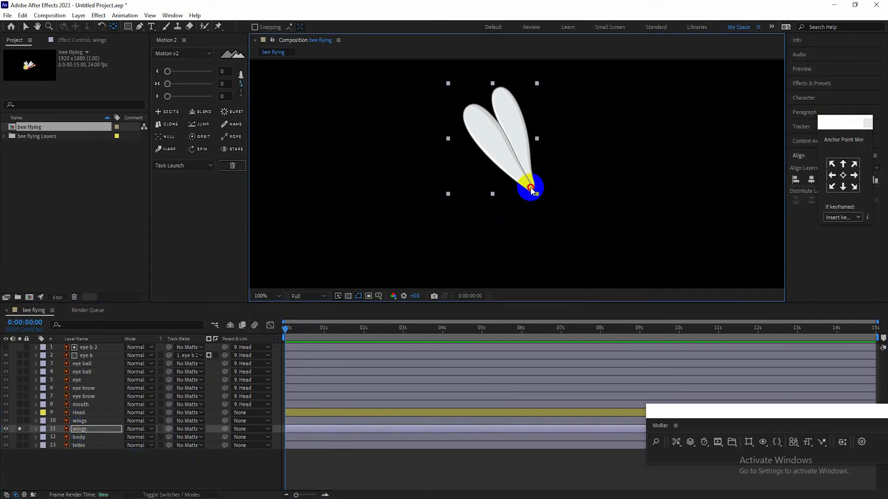
left_click(252, 469)
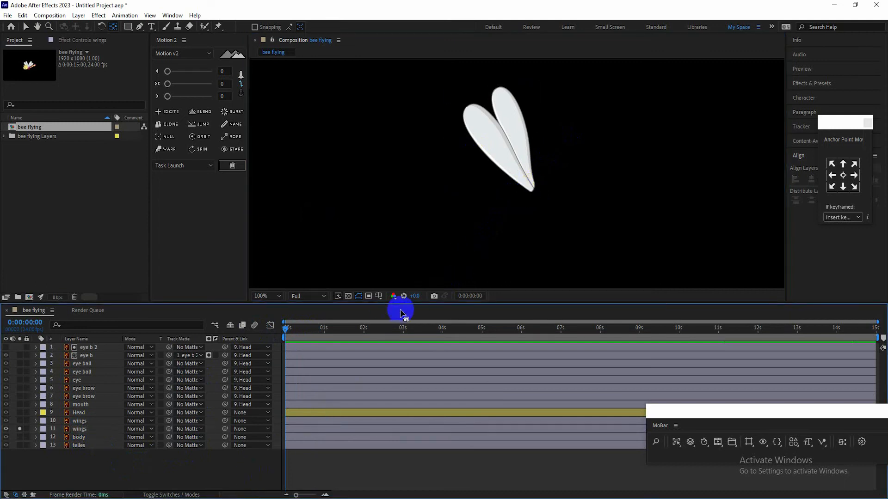
Turn off solo for the layer 11 wings and return to the Selection tool
left_click(298, 329)
left_click(82, 429)
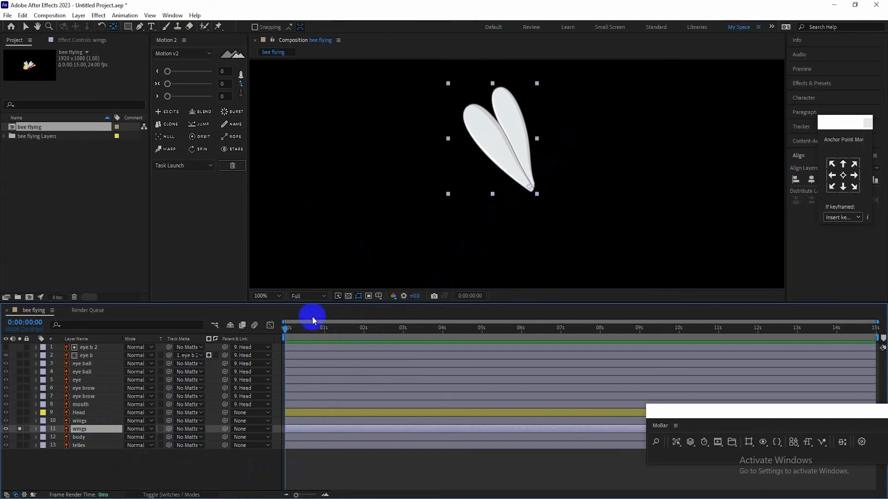
left_click(19, 429)
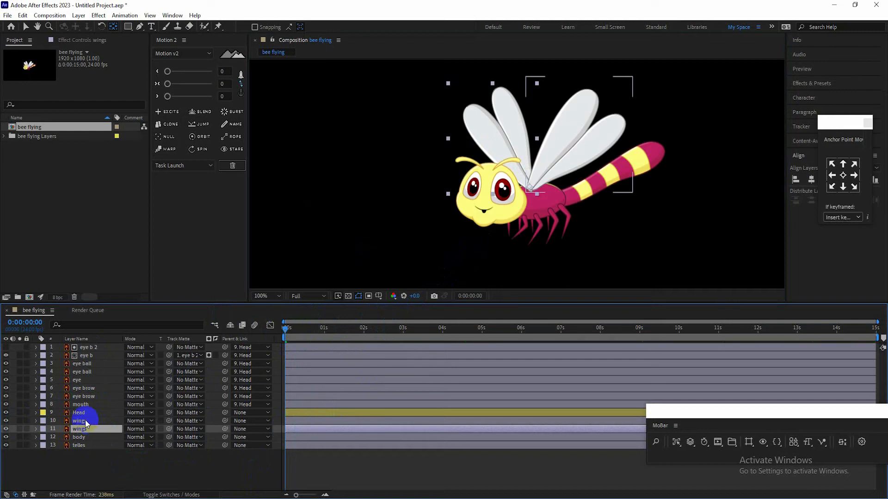
left_click(25, 26)
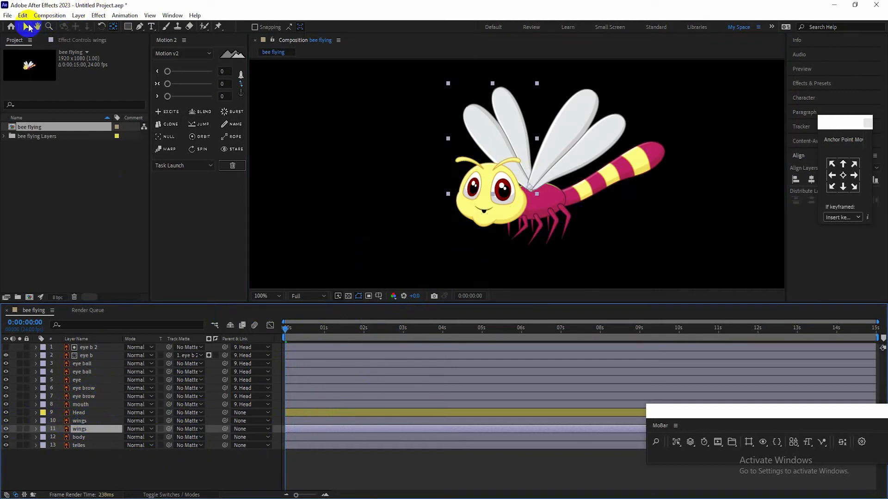
Reveal Rotation on both wings layers and set a Rotation keyframe on each at frame 0
left_click(78, 421)
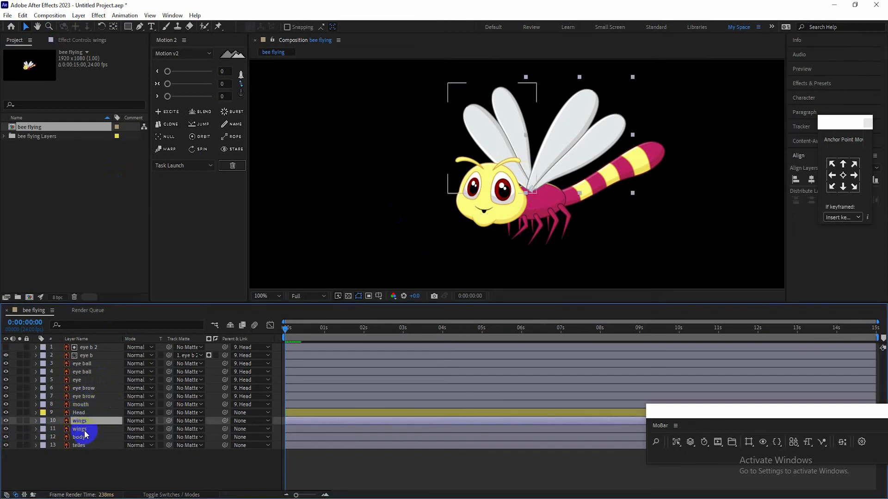
key("r")
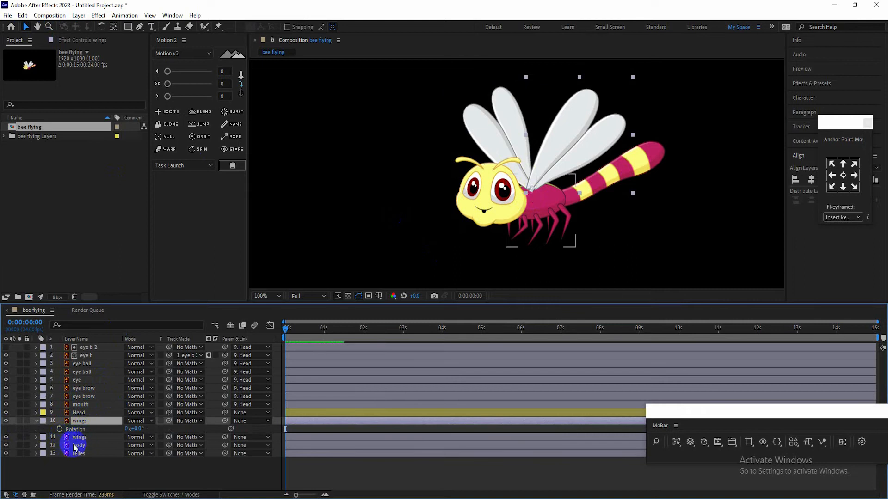
left_click(70, 438)
key("r")
left_click(59, 429)
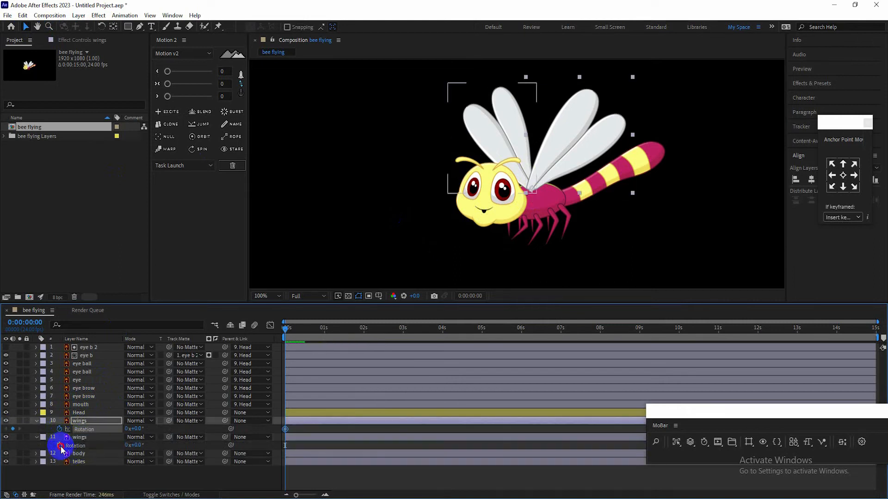
left_click(59, 445)
Add Rotation keyframes with unchanged values to both wings layers at frames 10 and 20
key("shift+Page_Down")
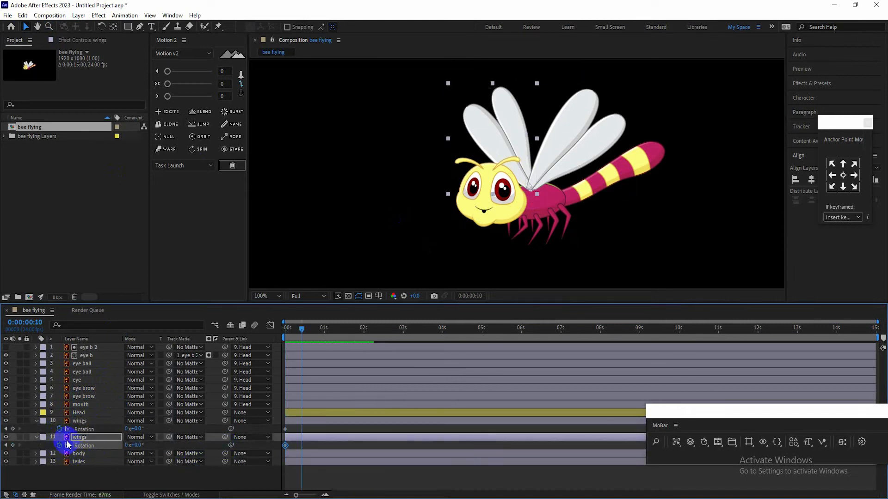
left_click(12, 429)
left_click(12, 445)
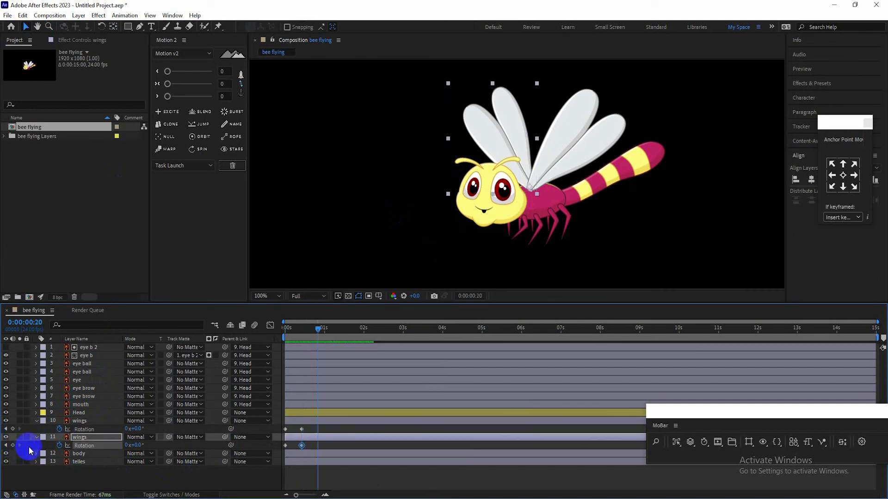
key("shift+Page_Down")
left_click(12, 429)
left_click(13, 445)
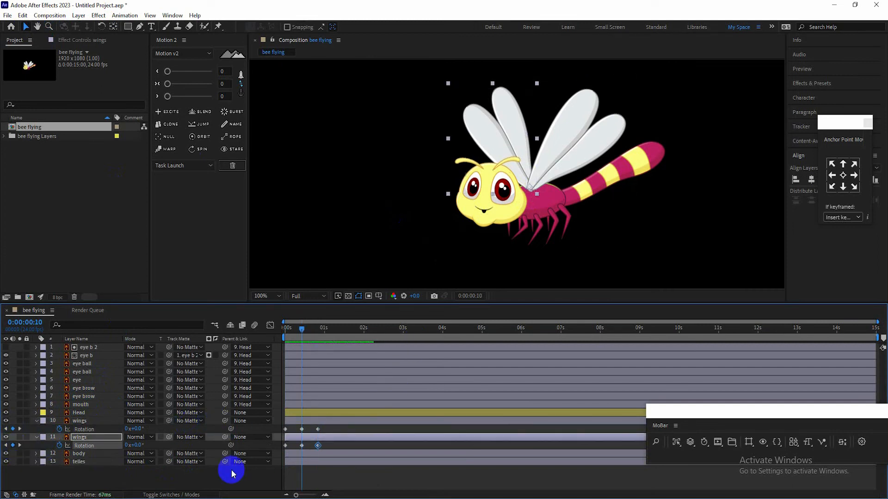
At frame 10, set Rotation to 38° on the layer 10 wings and -38° on the layer 11 wings, and scrub through the flap
left_click(160, 433)
left_click_drag(139, 428, 119, 448)
left_click_drag(301, 328, 237, 327)
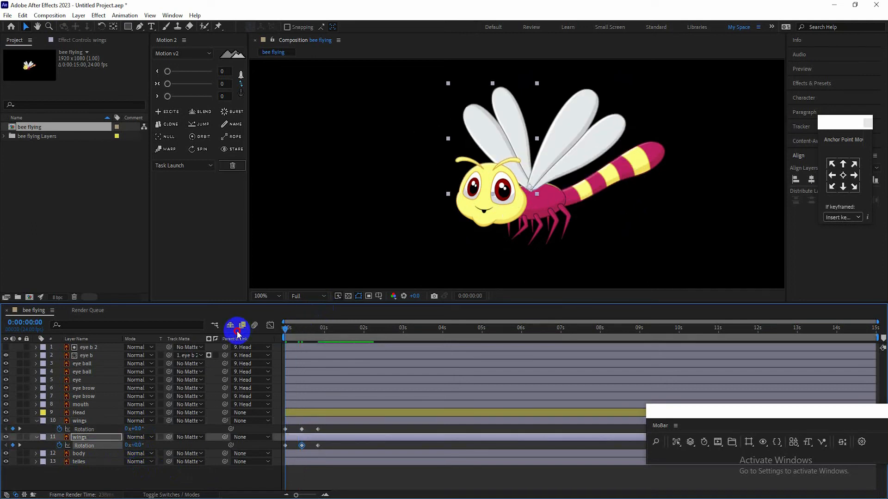
left_click(332, 330)
left_click_drag(332, 329, 299, 338)
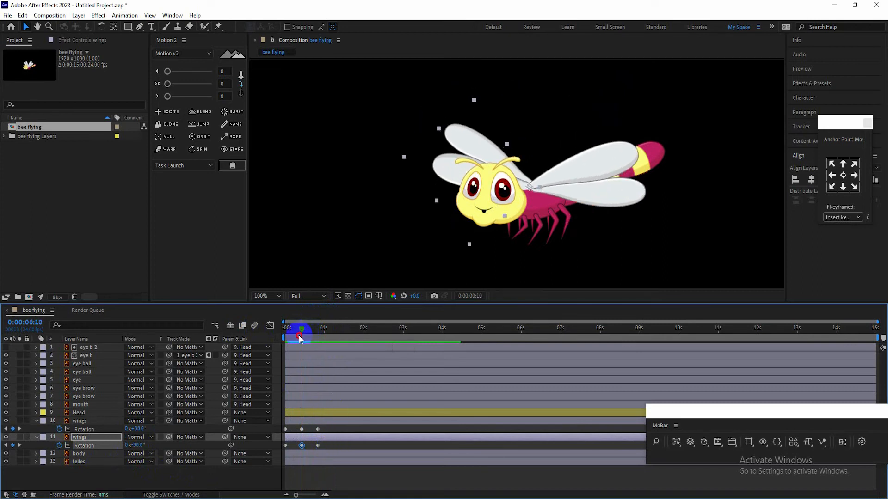
Select all Rotation keyframes of both wings layers and compress their timing proportionally so the last ones fall on frame 10
left_click_drag(330, 453, 268, 425)
left_click(318, 445)
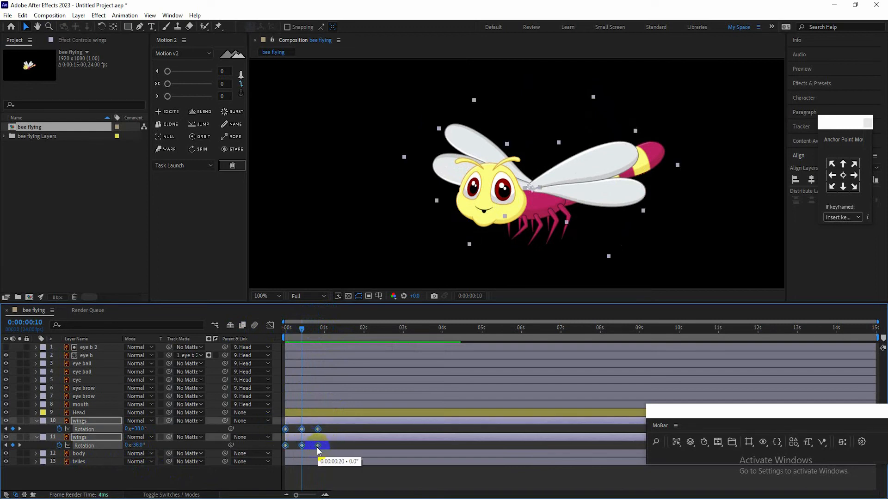
left_click_drag(318, 446, 303, 447)
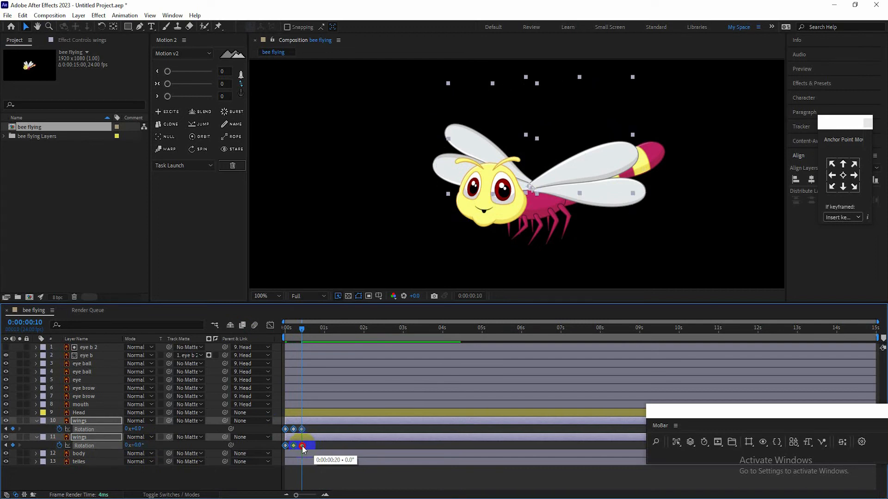
Loop the Rotation keyframes of both wings layers using Key Looper with Loop Out and Cycle, and preview the flapping from the start
left_click_drag(302, 332, 259, 334)
key("space")
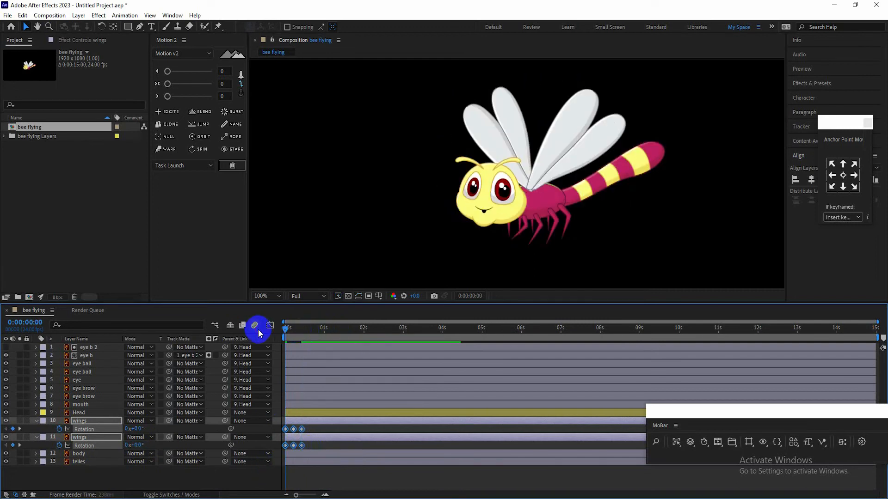
key("space")
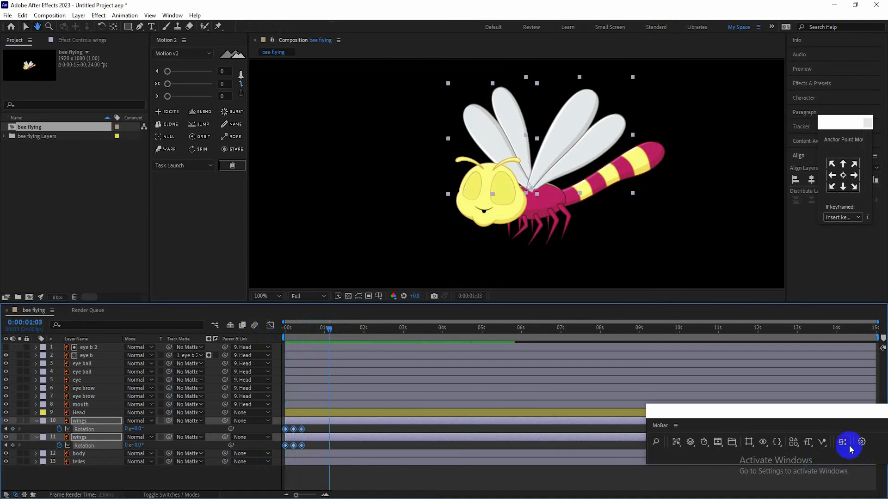
left_click(843, 442)
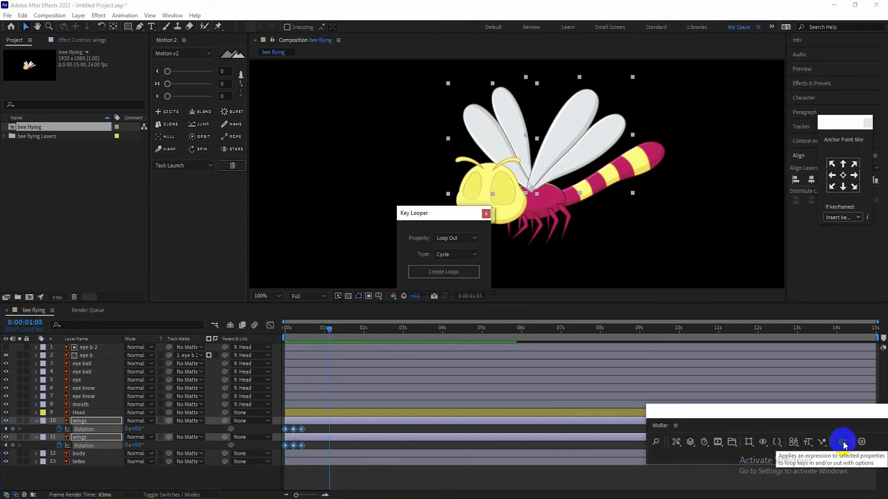
left_click(459, 276)
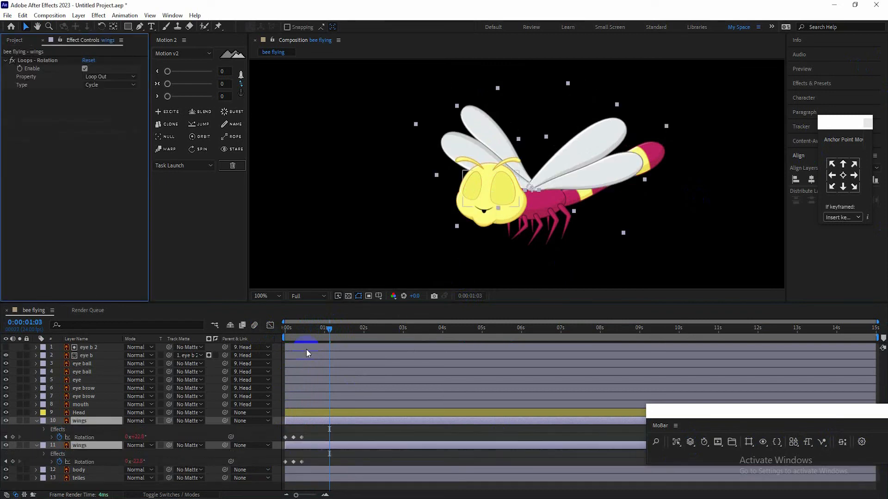
left_click_drag(330, 331, 273, 329)
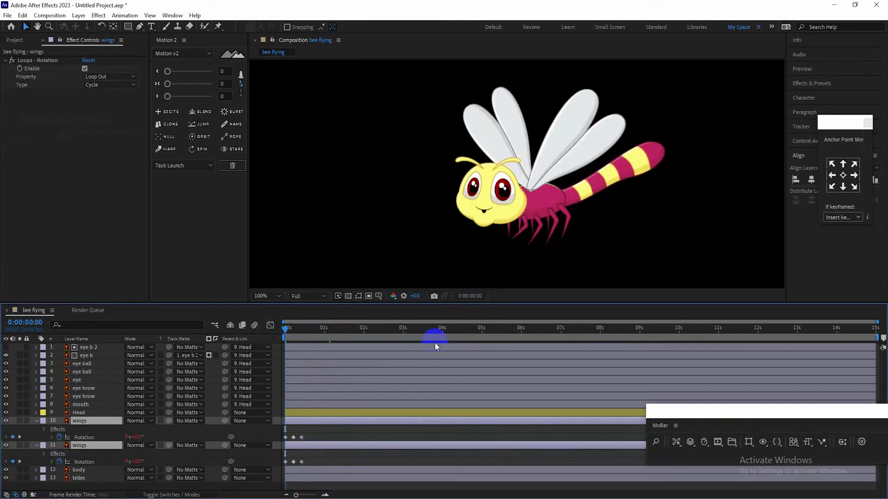
key("space")
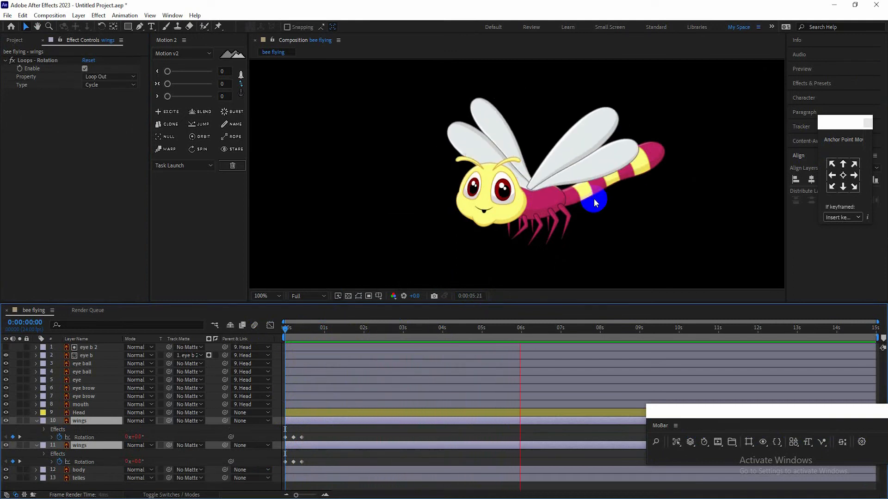
left_click_drag(310, 329, 256, 335)
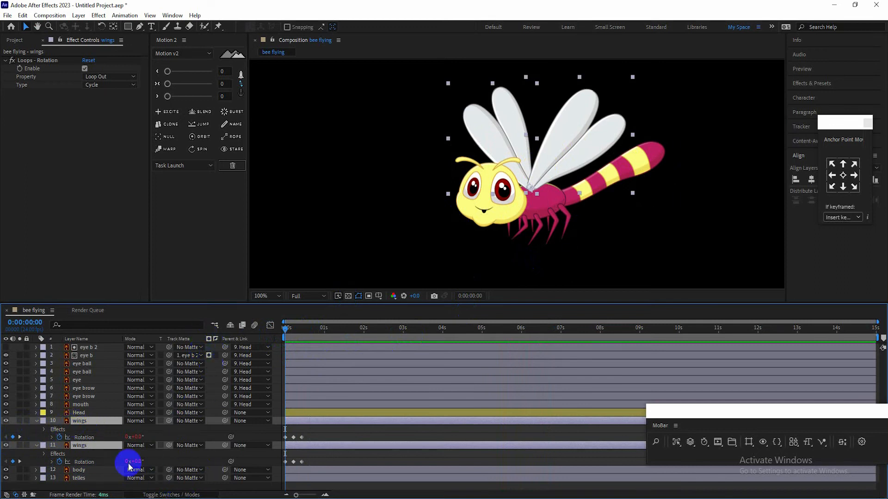
Enable motion blur on both wings layers and for the composition, and preview the blurred flapping
left_click(182, 496)
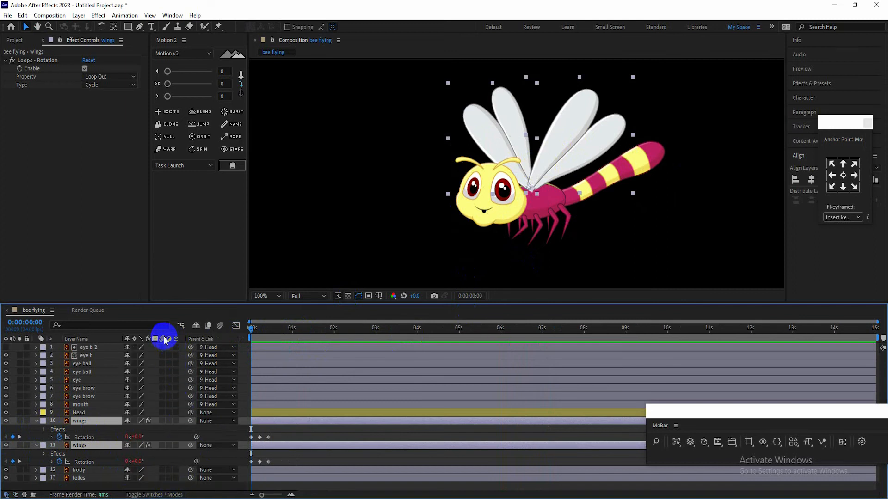
left_click(162, 421)
left_click(162, 445)
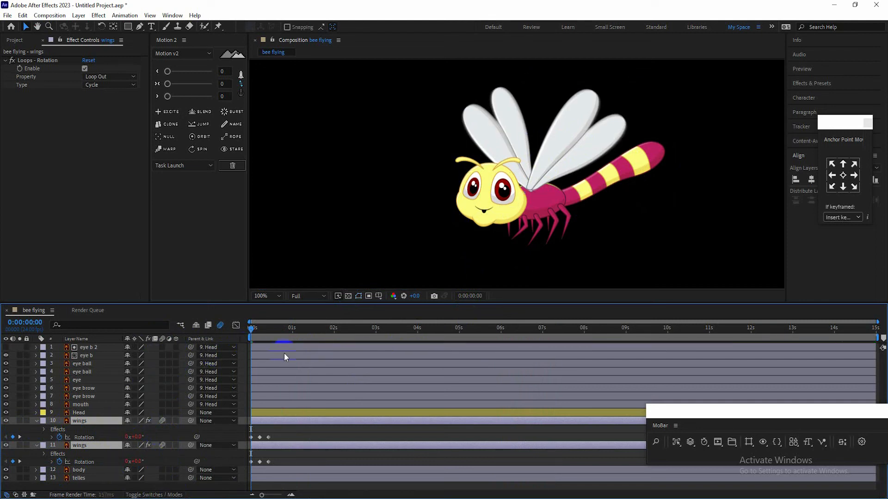
key("space")
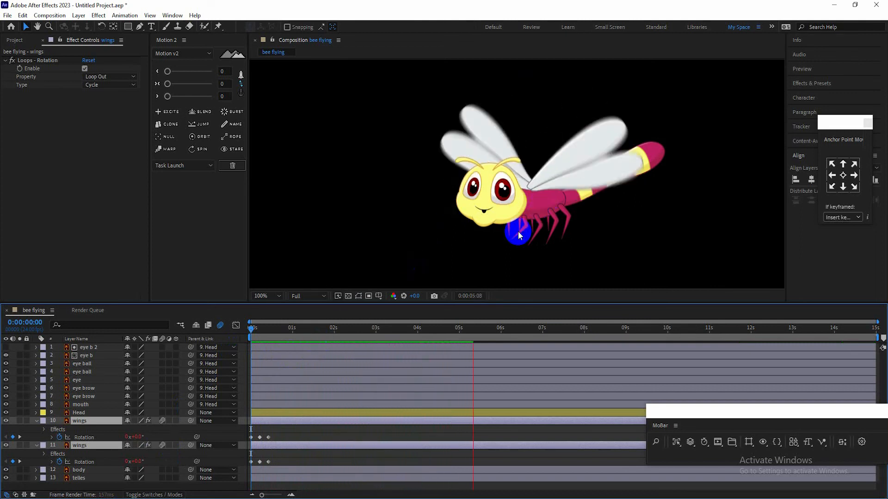
key("space")
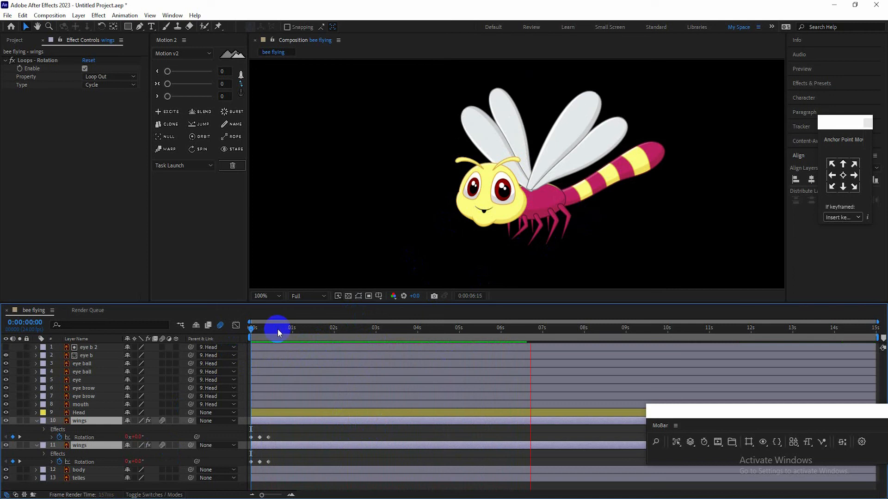
left_click(277, 329)
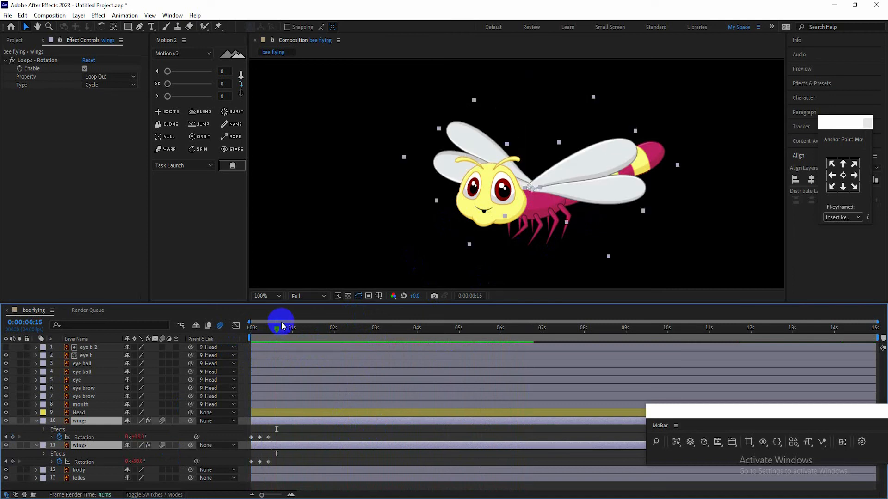
Collapse the wings layers' properties, return to frame 0 and check the body layer's extent by hiding and reshowing it
left_click(37, 421)
left_click(77, 413)
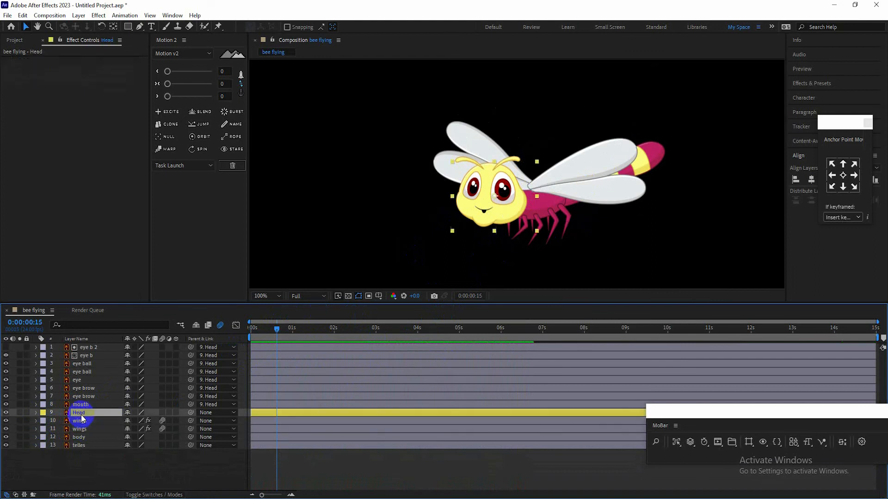
left_click_drag(267, 330, 232, 329)
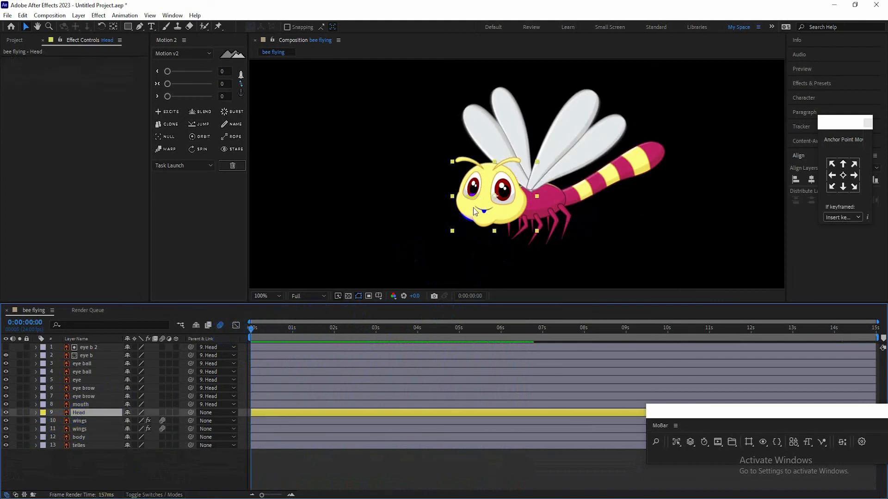
left_click(82, 438)
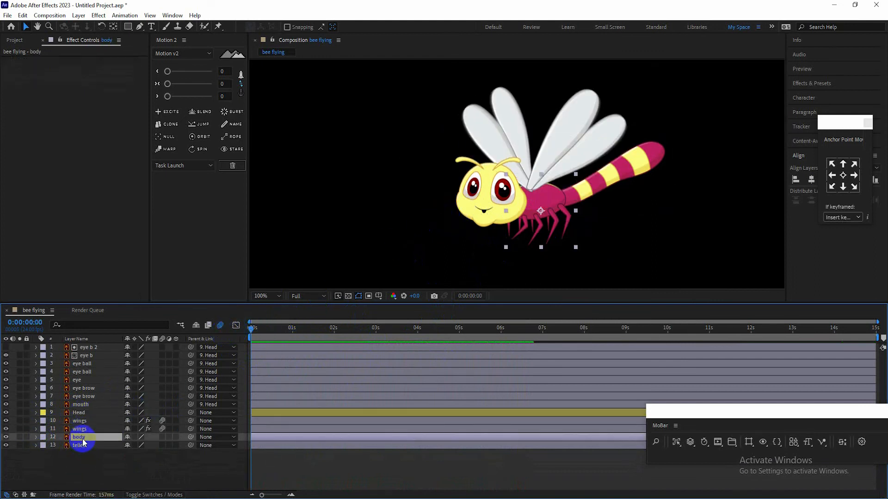
left_click(6, 438)
left_click(6, 437)
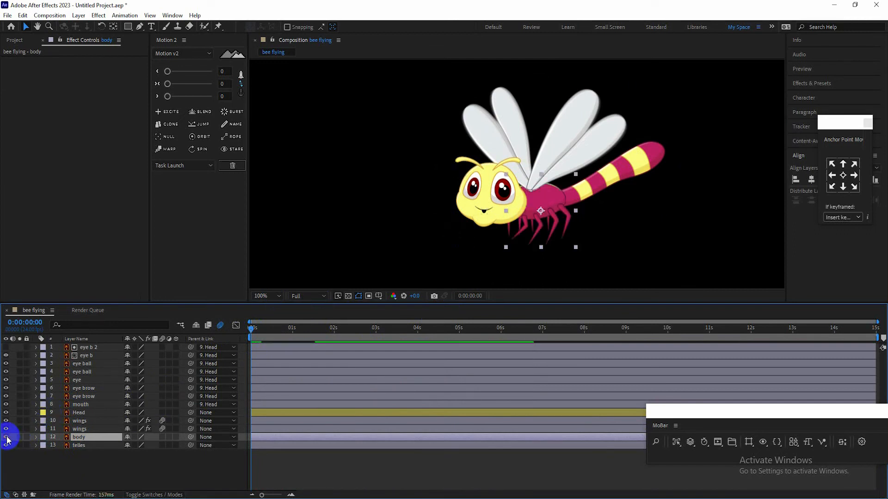
Parent the Head layer, both wings layers and the telles layer to the body layer
left_click(85, 412)
left_click_drag(192, 417, 82, 437)
left_click(81, 429)
left_click(82, 422, "ctrl")
left_click_drag(190, 429, 81, 440)
left_click(79, 446)
left_click_drag(190, 445, 91, 438)
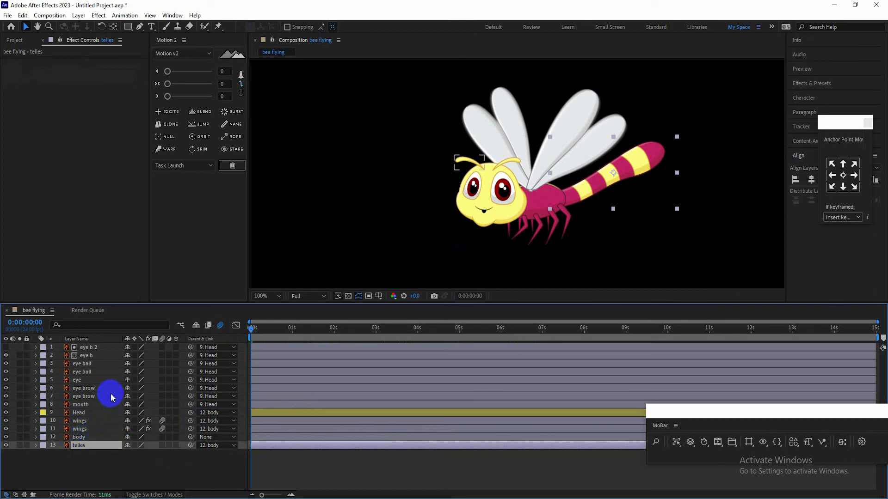
Move the body layer slightly upward in the composition to test the parenting
left_click(79, 438)
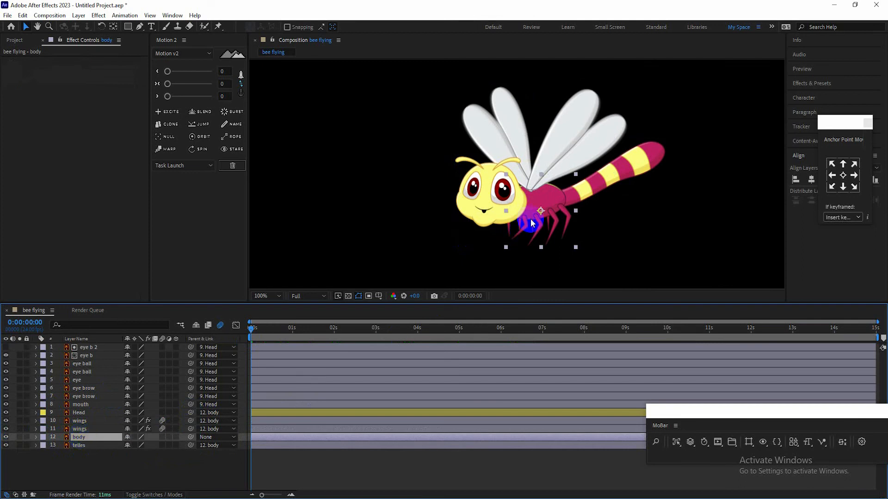
left_click(543, 205)
mouse_move(543, 206)
left_mouse_down()
mouse_move(550, 180)
mouse_move(476, 204)
mouse_move(565, 208)
mouse_move(521, 198)
mouse_move(559, 196)
mouse_move(539, 200)
left_mouse_up()
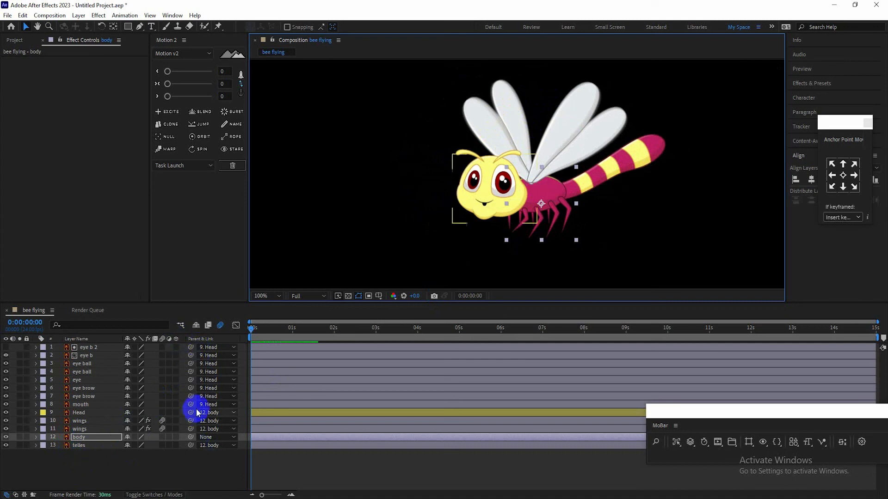
Solo the telles layer, move its anchor point to the tail's base where it joins the body, and turn solo off
left_click(87, 446)
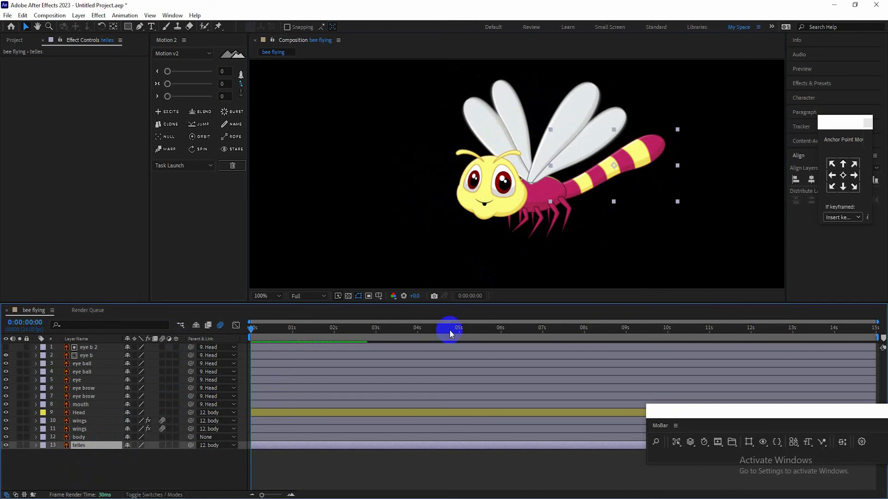
left_click(18, 451)
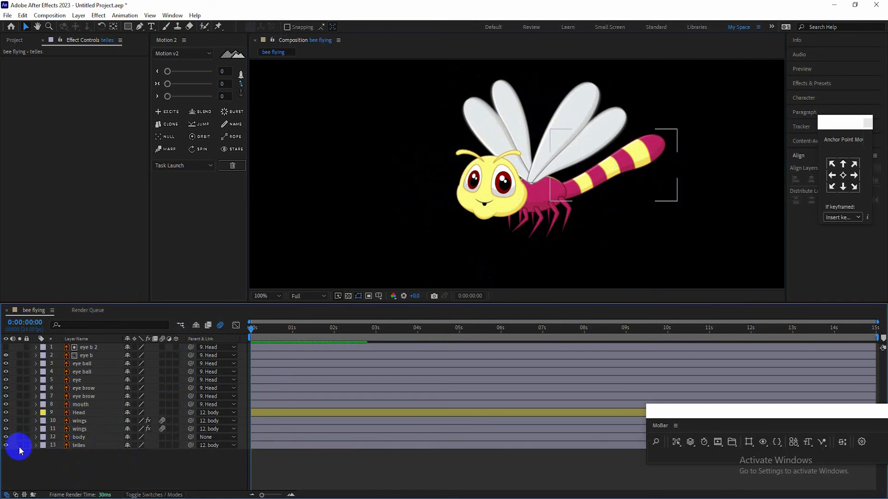
left_click(19, 446)
key("y")
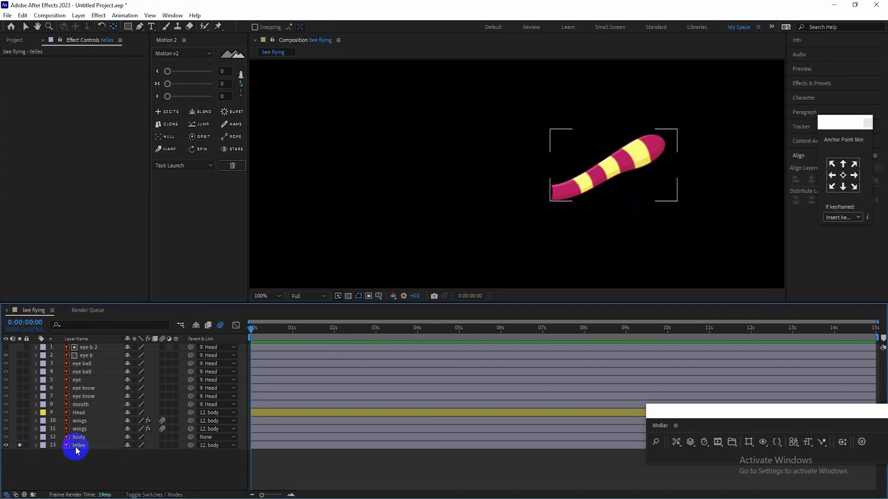
left_click(76, 446)
left_click_drag(551, 189, 554, 193)
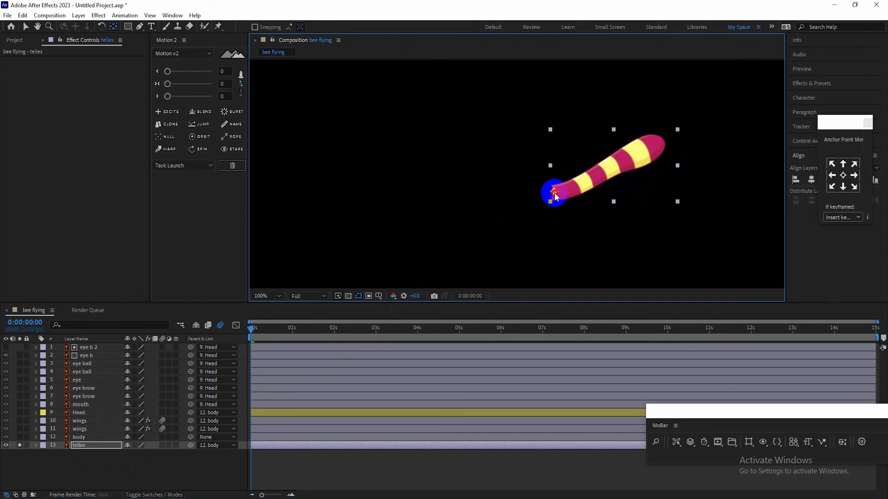
left_click(19, 445)
left_click(121, 470)
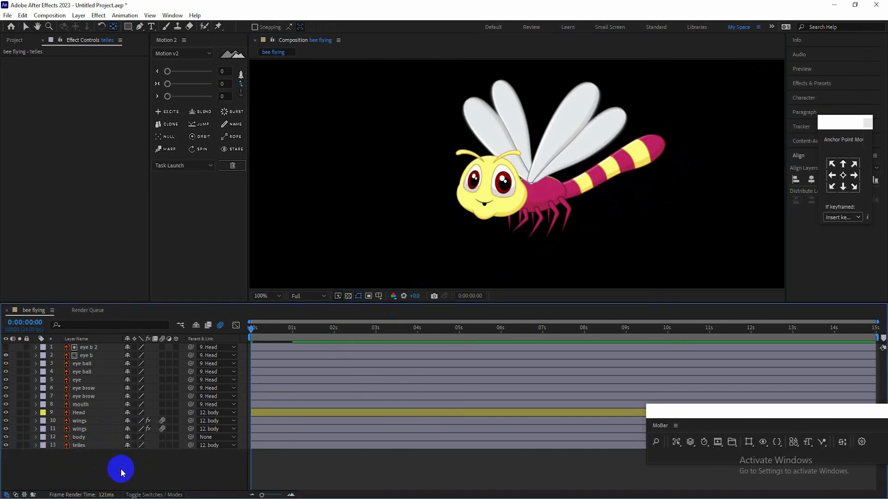
Add the expression wiggle(5,10) to the telles layer's Rotation and preview the tail movement
left_click(79, 446)
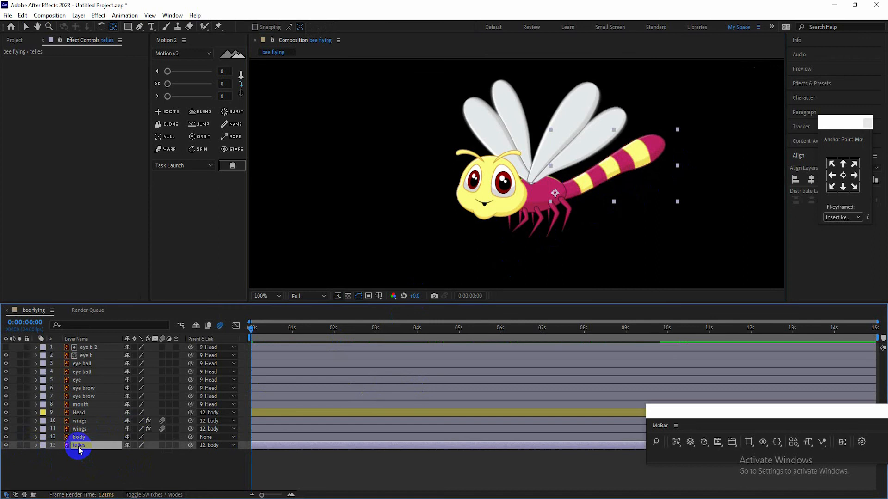
key("r")
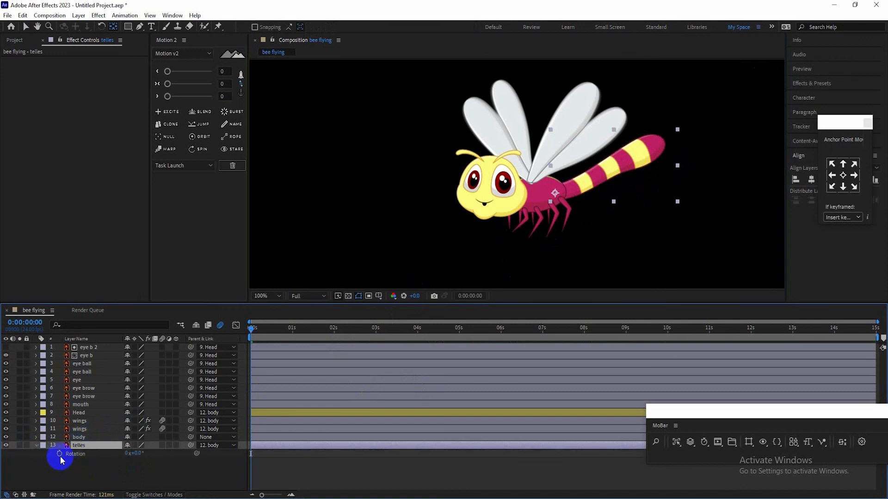
left_click(60, 455, "alt")
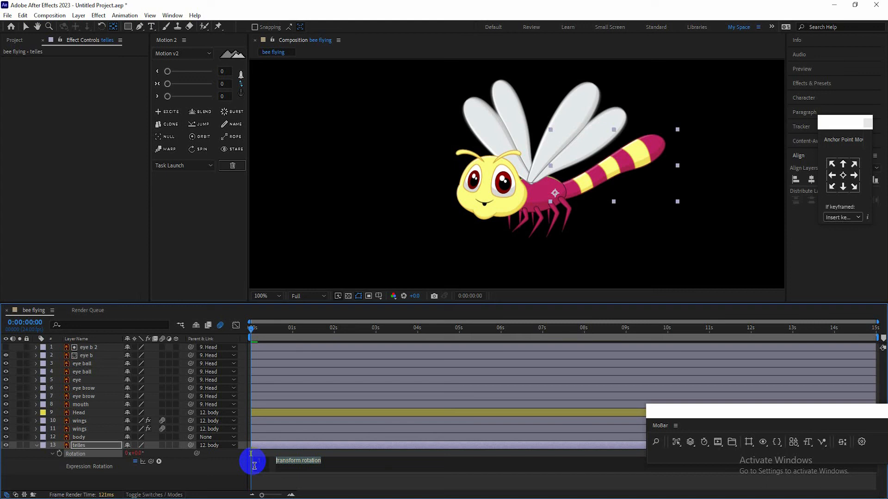
type("wi")
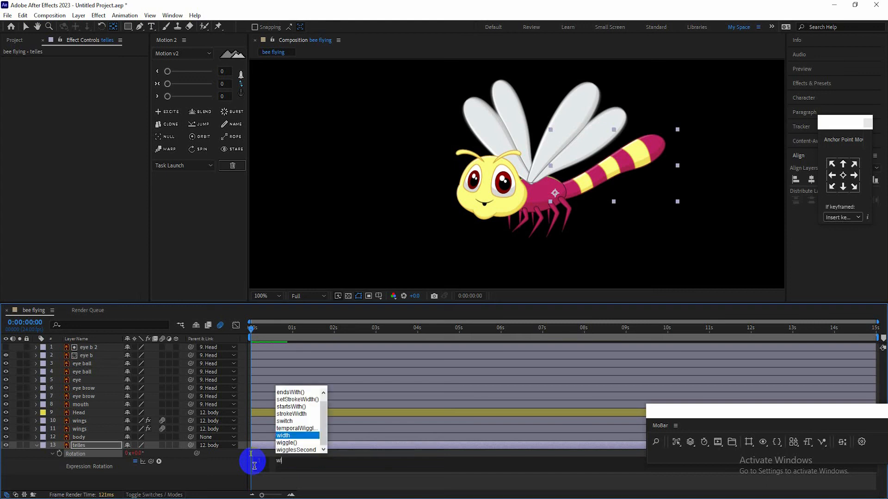
left_click(292, 443)
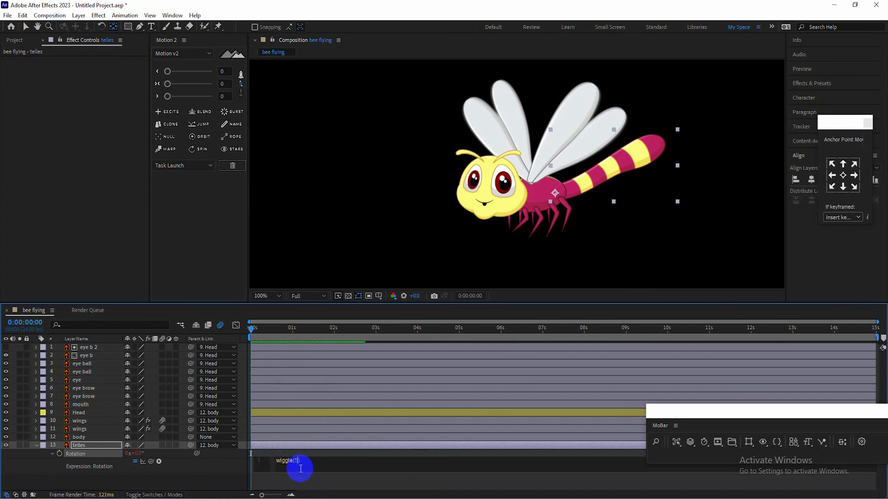
left_click(230, 462)
key("space")
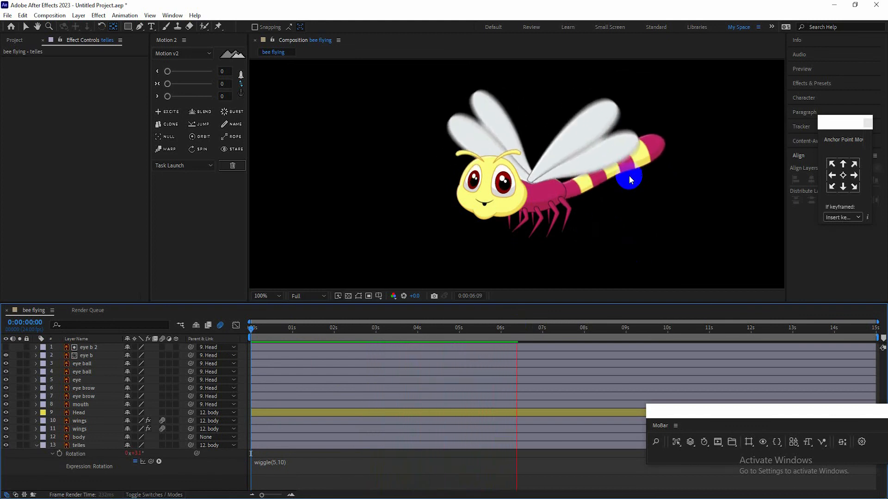
key("space")
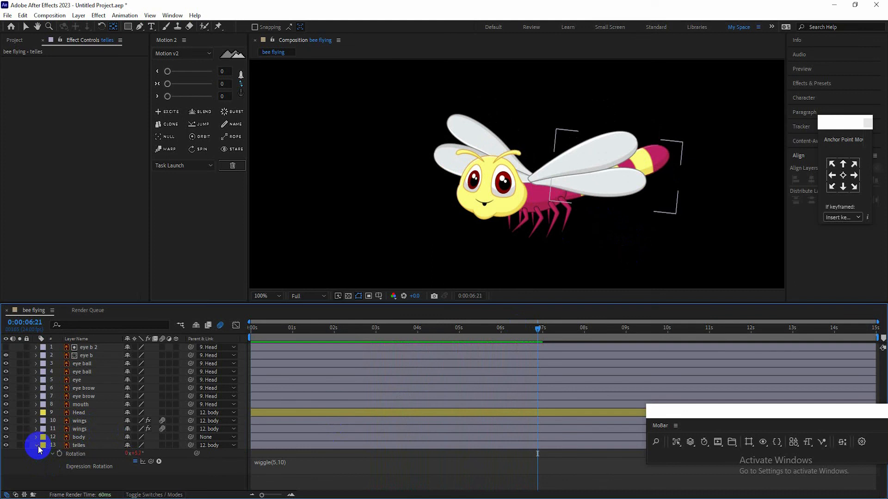
Collapse the telles layer, show the whole frame at 50% and preview the complete bee animation from frame 0
left_click(37, 446)
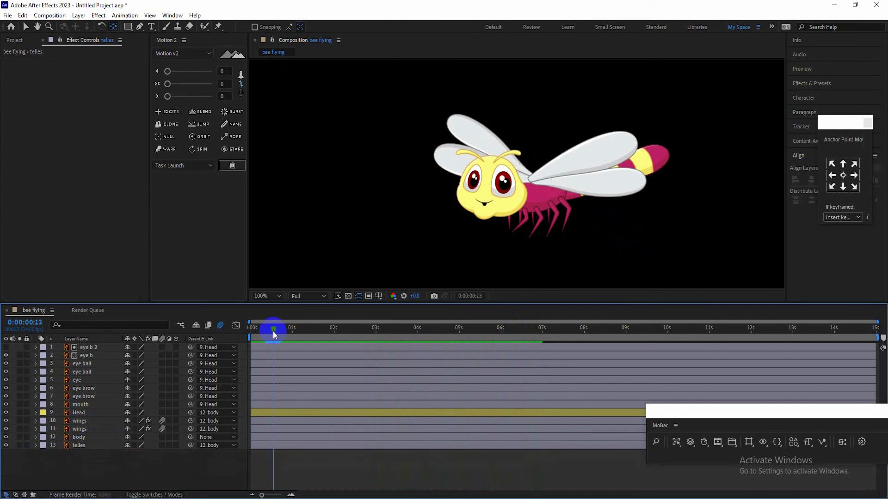
scroll(481, 231, "down", 2)
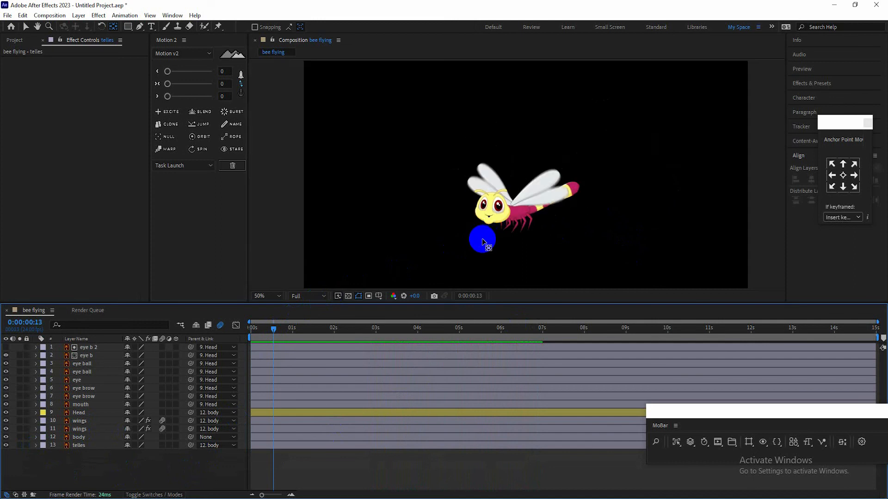
left_click_drag(273, 327, 223, 331)
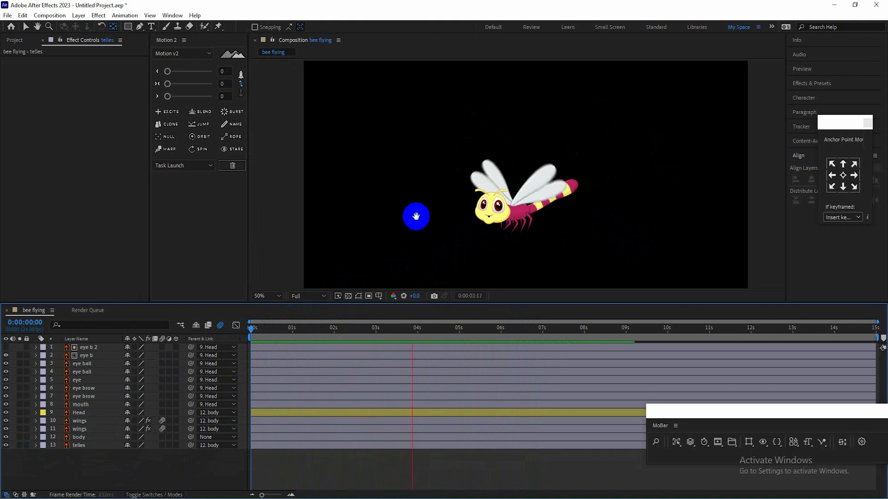
key("space")
left_click_drag(228, 346, 548, 218)
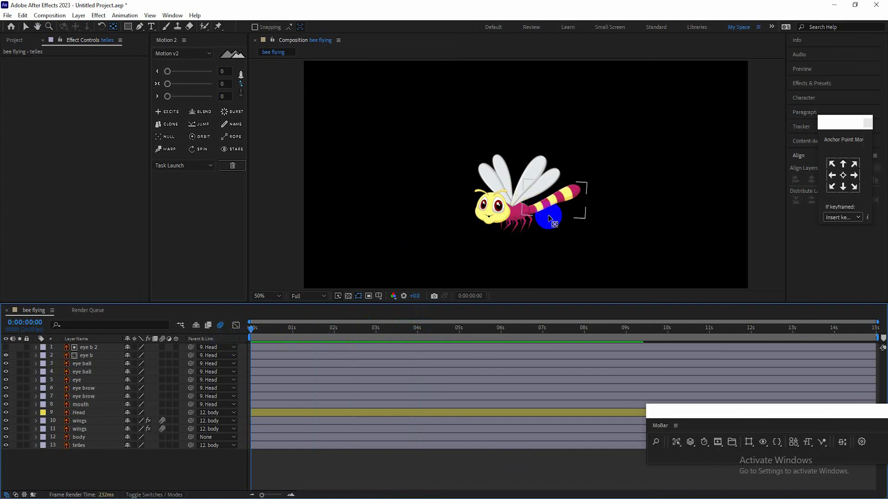
Add the expression wiggle(5,10) to the body layer's Position and collapse the layer
left_click(25, 27)
left_click(80, 445)
left_click(92, 438)
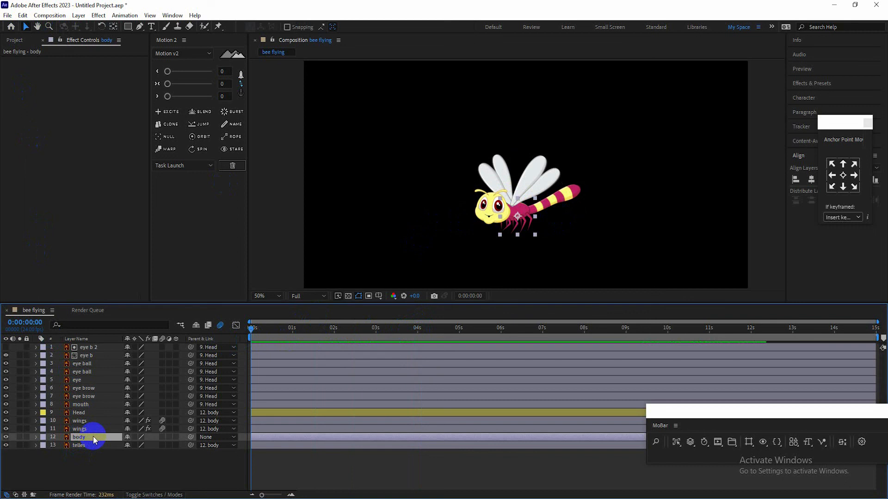
key("p")
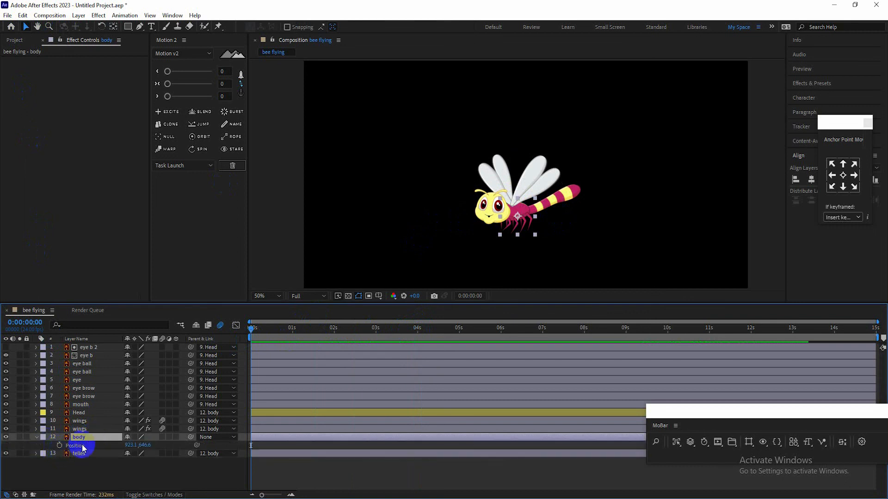
left_click(59, 445, "alt")
type("wiggle")
key("Return")
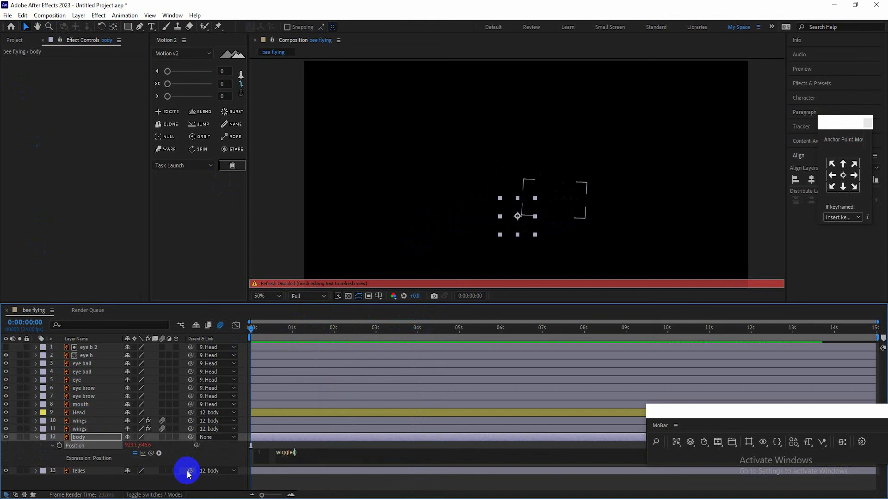
type("5,10")
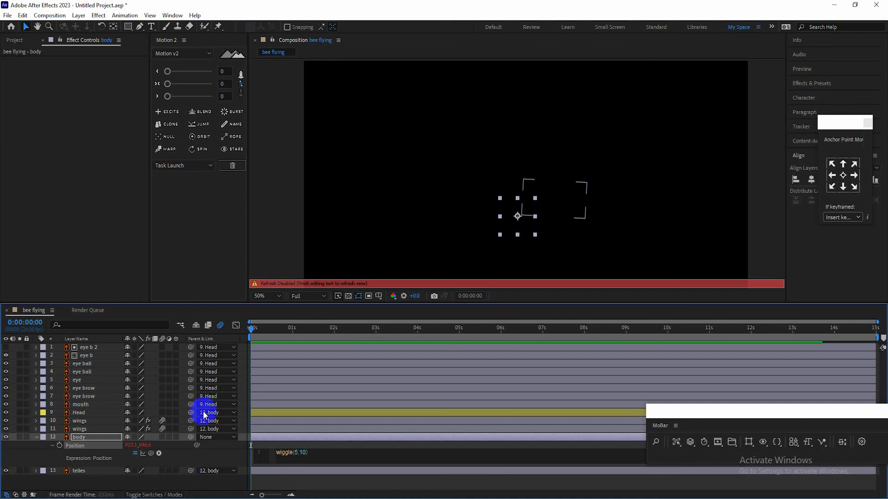
left_click(219, 459)
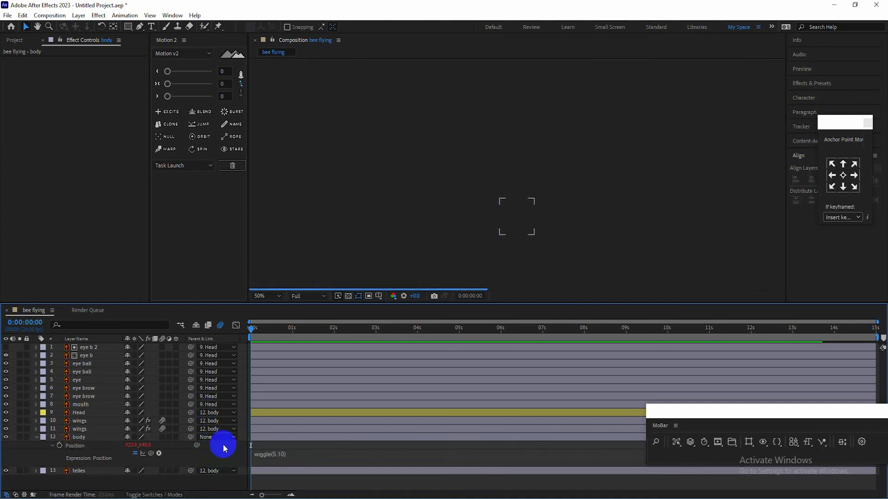
left_click(36, 437)
Preview the bee's wiggling flight from frame 0, replay it, and return the playhead to the start
key("space")
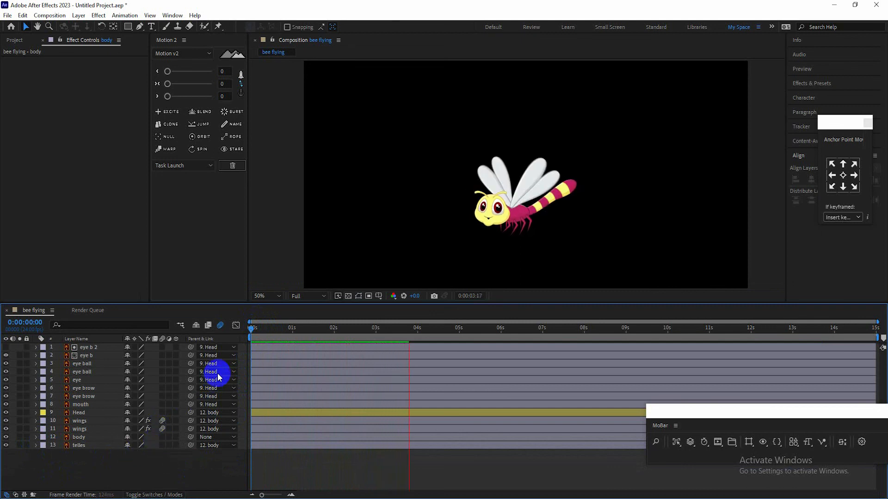
key("space")
left_click_drag(267, 328, 229, 336)
key("space")
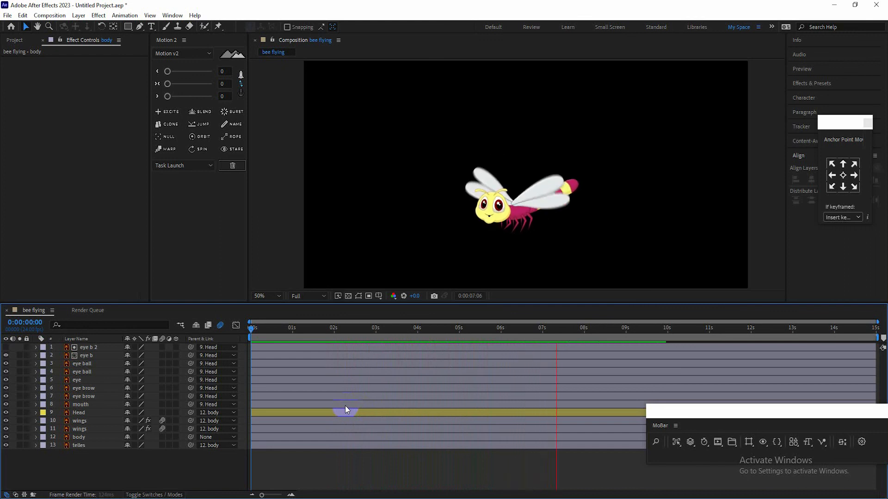
left_click_drag(270, 331, 247, 329)
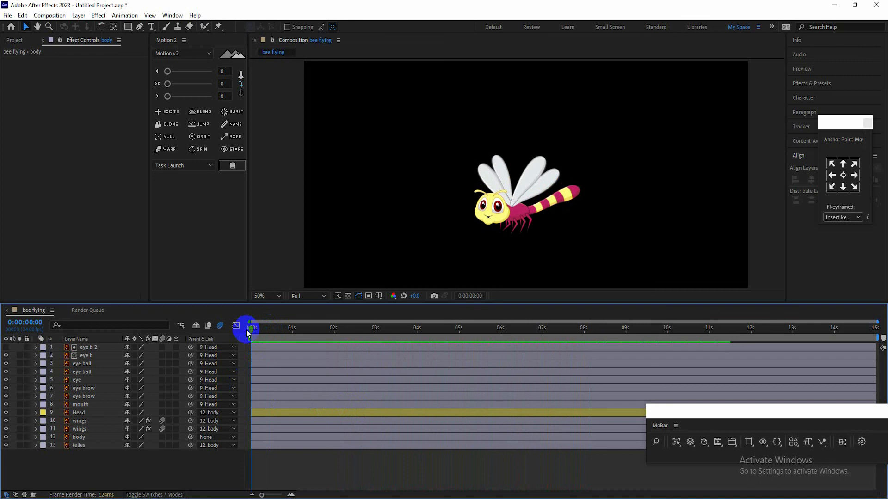